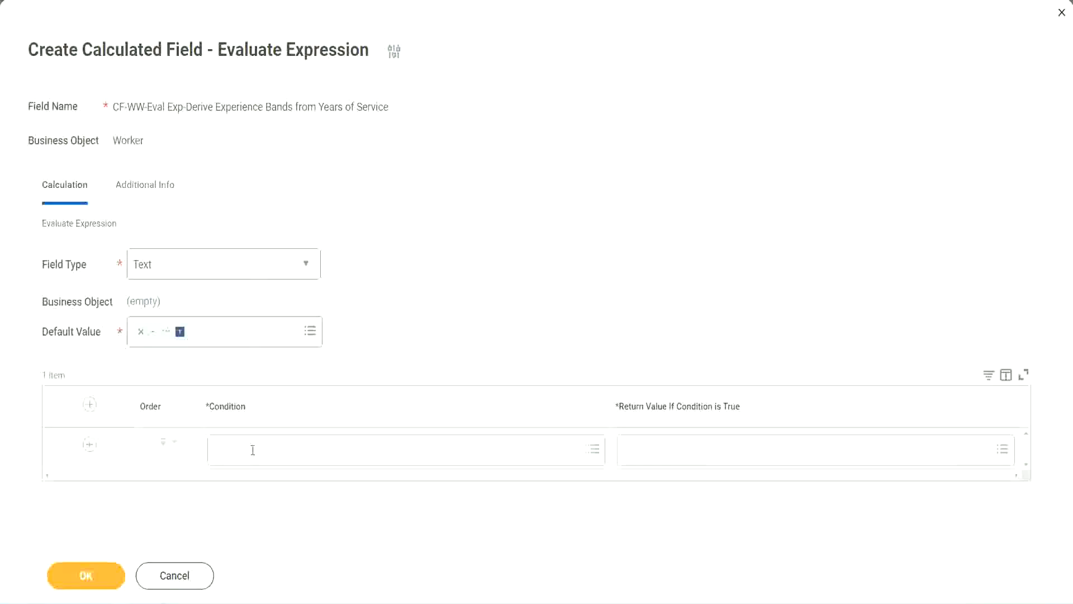
# - Copy the Field 1 name from the Notepad++ notes and set the first condition to "CF-WW-TF-Length of Service between 0 and 7 years"
pyautogui.click(252, 450)
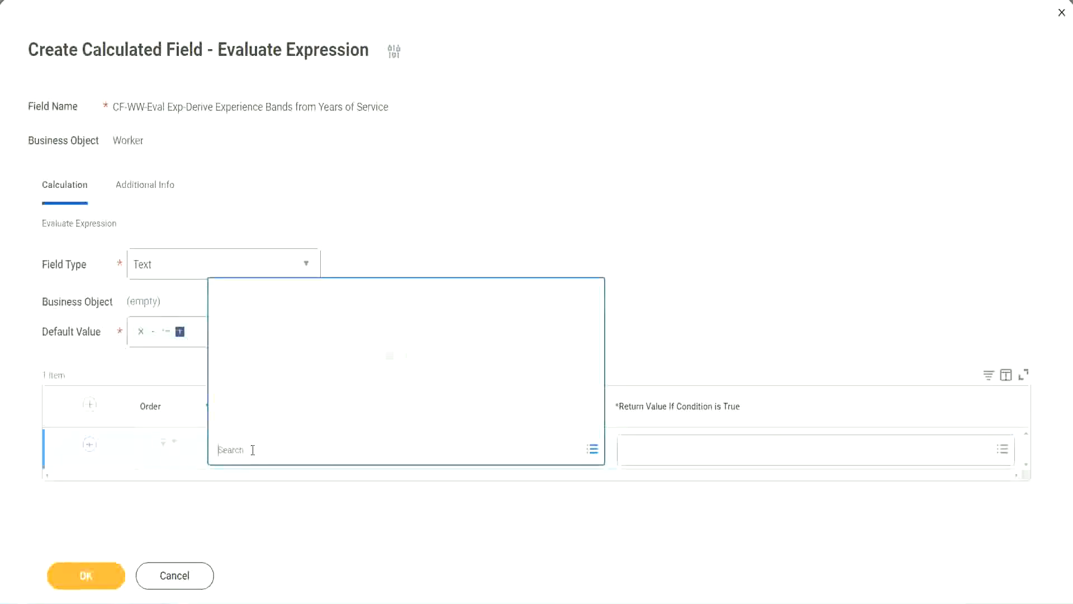
pyautogui.click(410, 249)
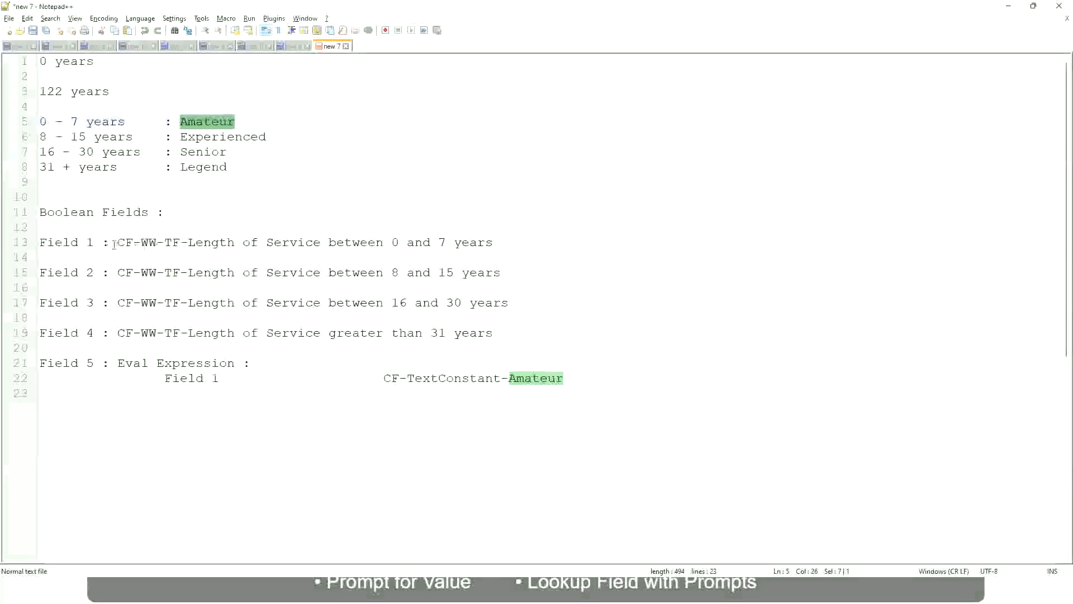
pyautogui.moveTo(120, 241); pyautogui.dragTo(494, 247)
pyautogui.hotkey('ctrl', 'c')
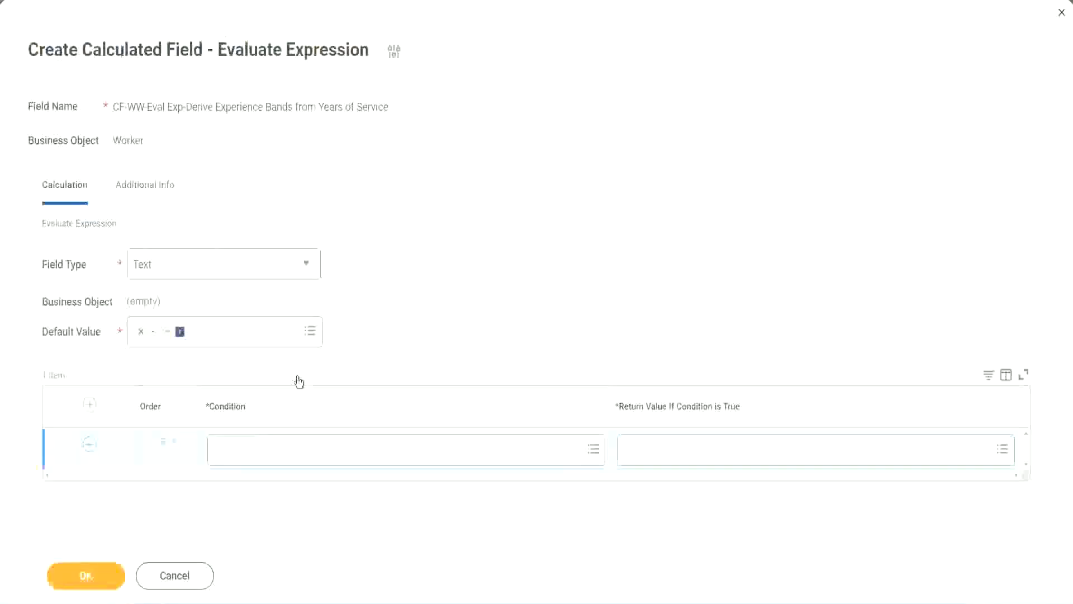
pyautogui.click(271, 452)
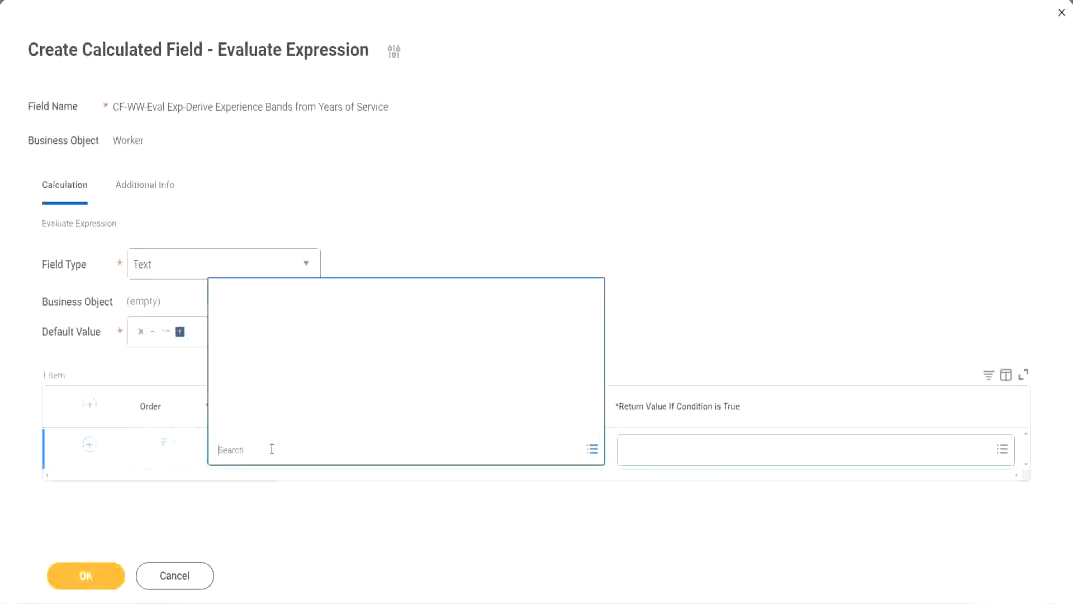
pyautogui.hotkey('ctrl', 'v')
pyautogui.press('Return')
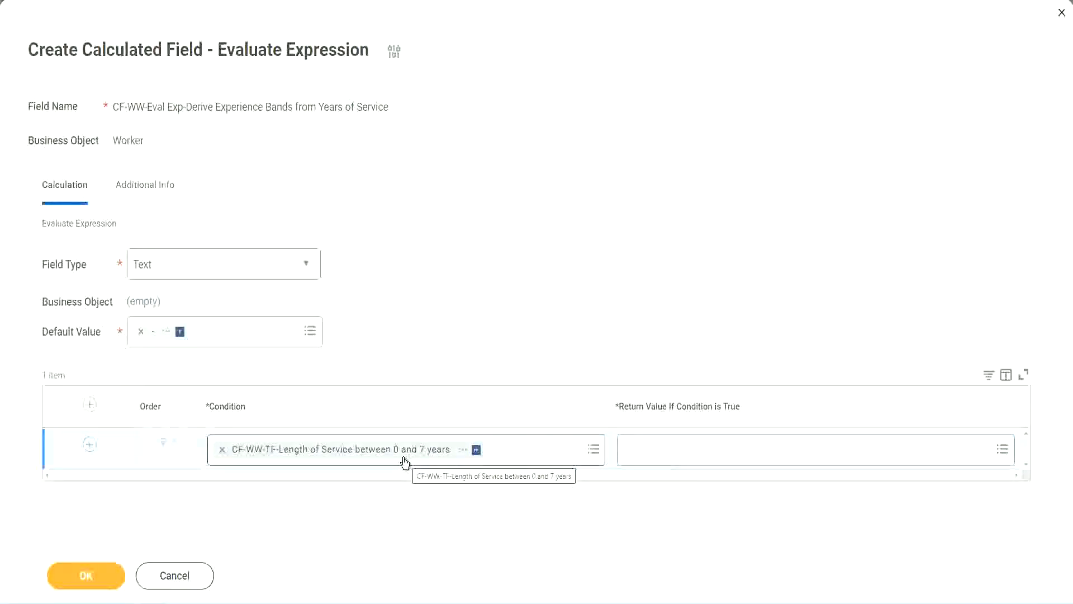
# - Search the first row's return value options for an Amateur text constant
pyautogui.click(697, 456)
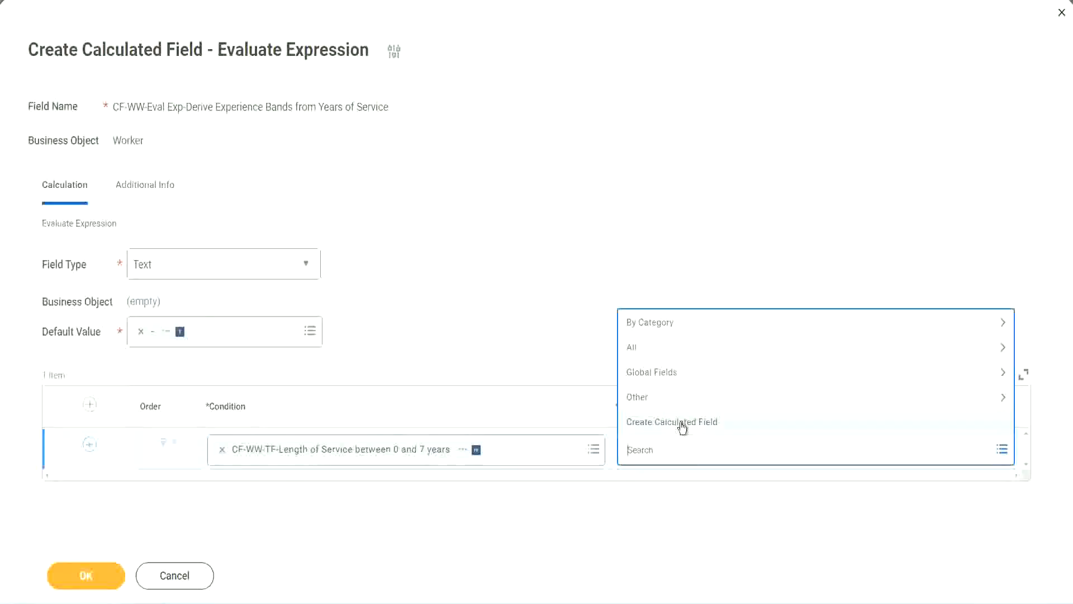
pyautogui.click(622, 277)
pyautogui.click(646, 456)
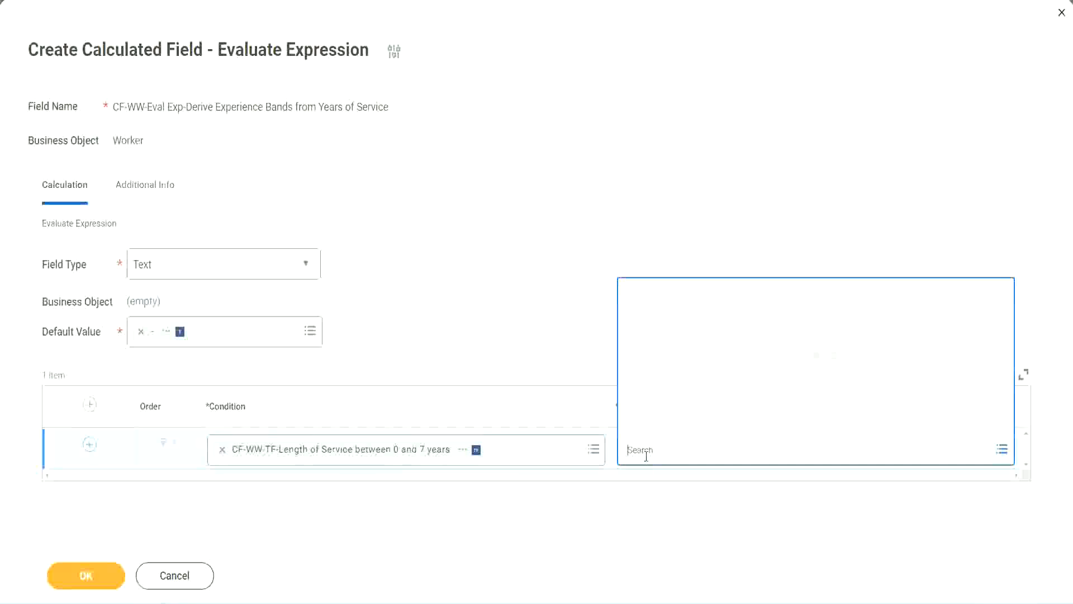
pyautogui.write('Amaterue')
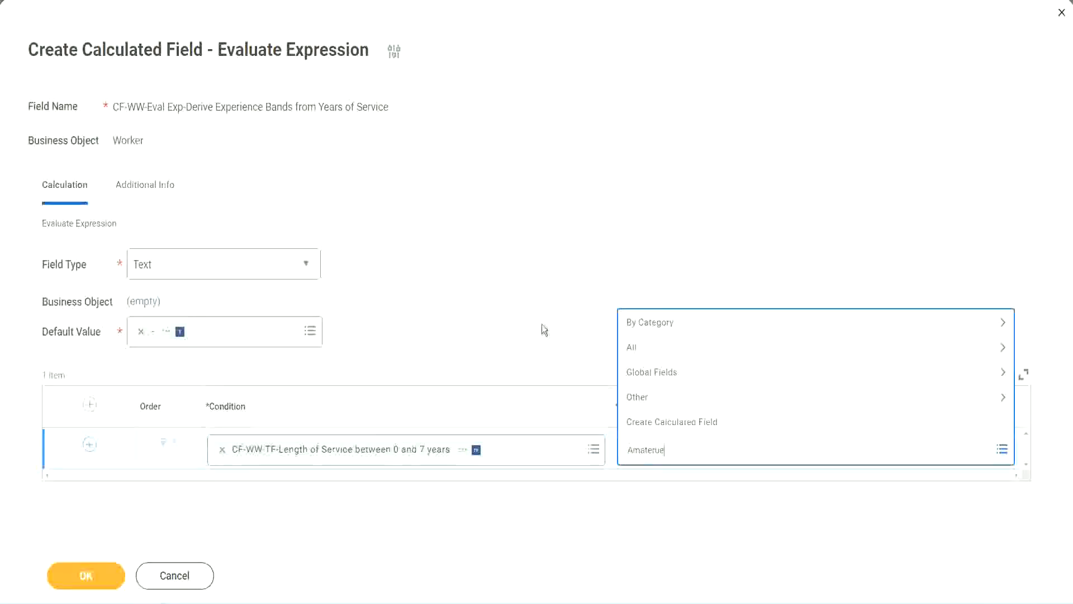
pyautogui.press('Return')
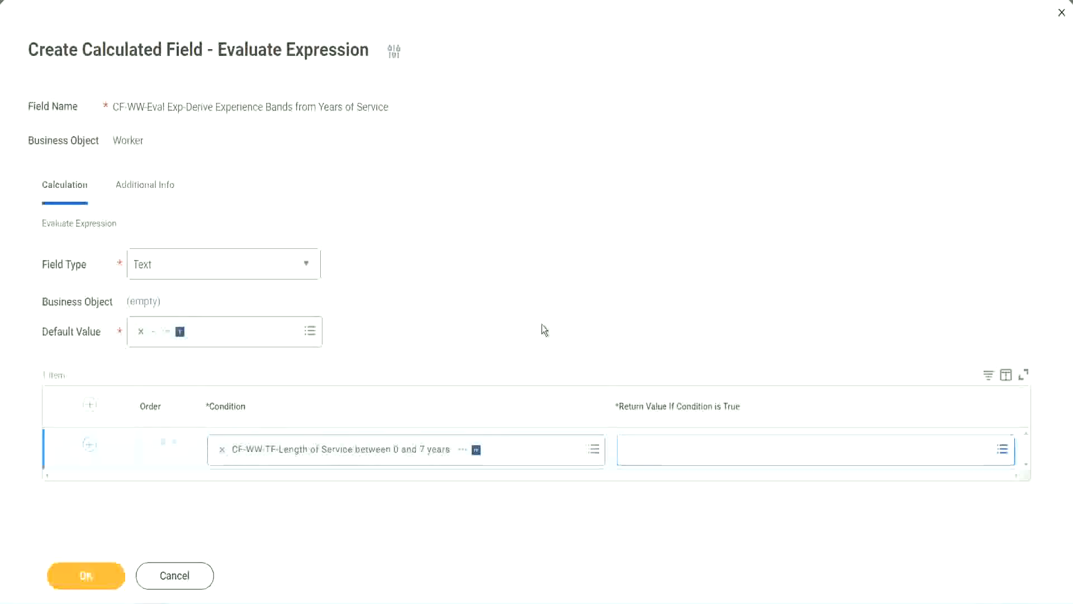
pyautogui.click(676, 455)
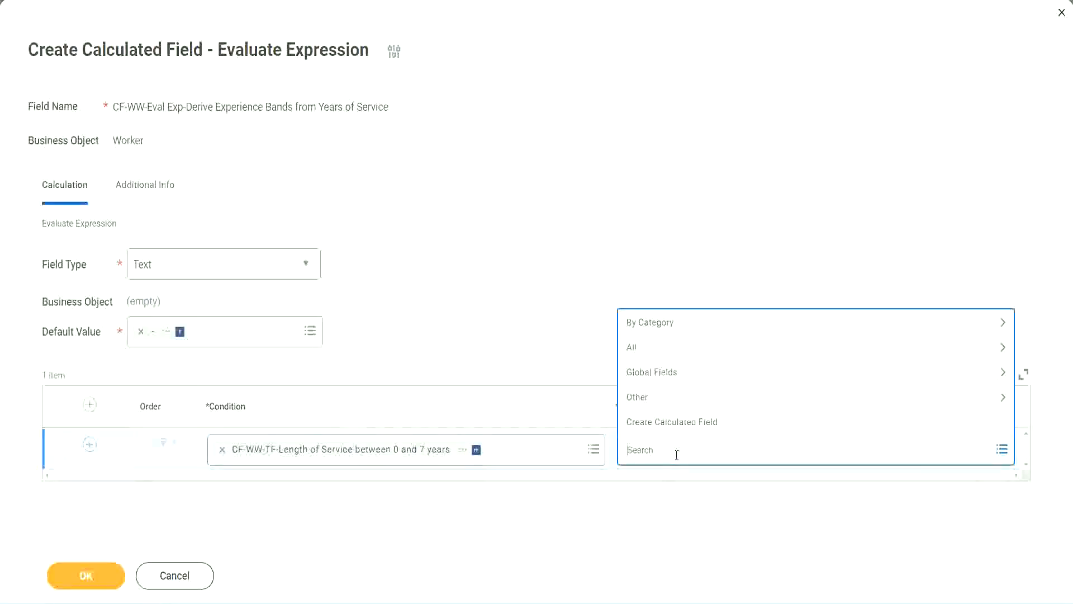
pyautogui.click(542, 328)
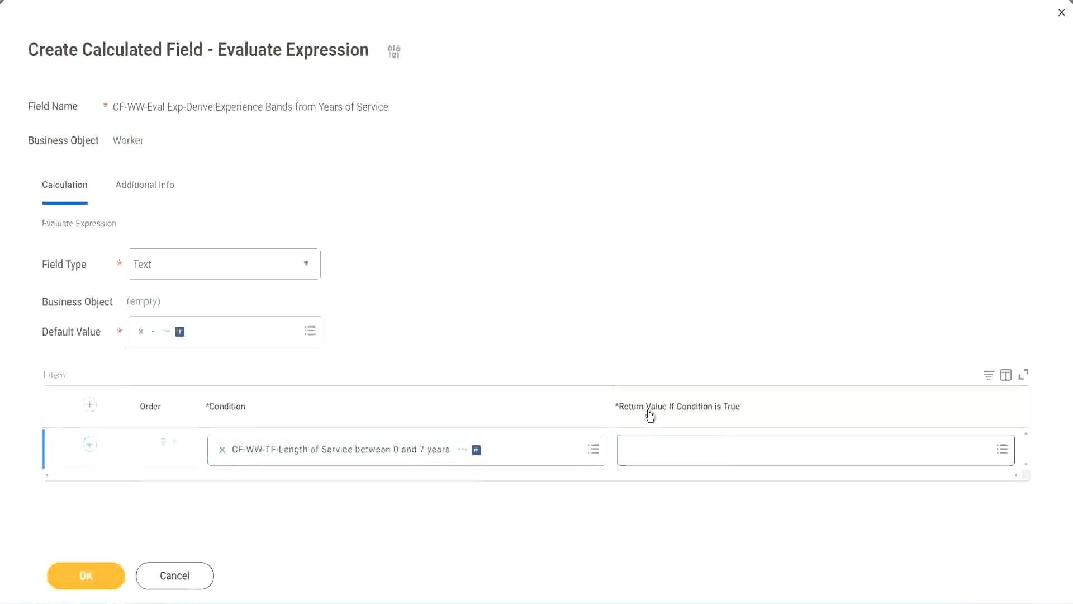
# - Start a new calculated field for the first row's return value and name it CF-WW-TC-Amateur
pyautogui.click(696, 453)
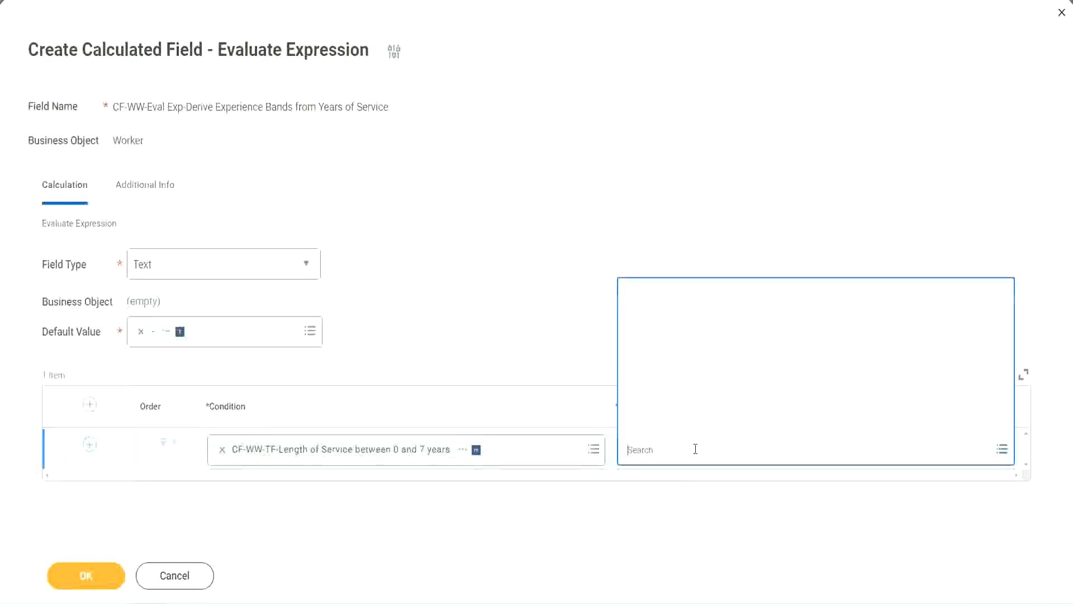
pyautogui.click(688, 423)
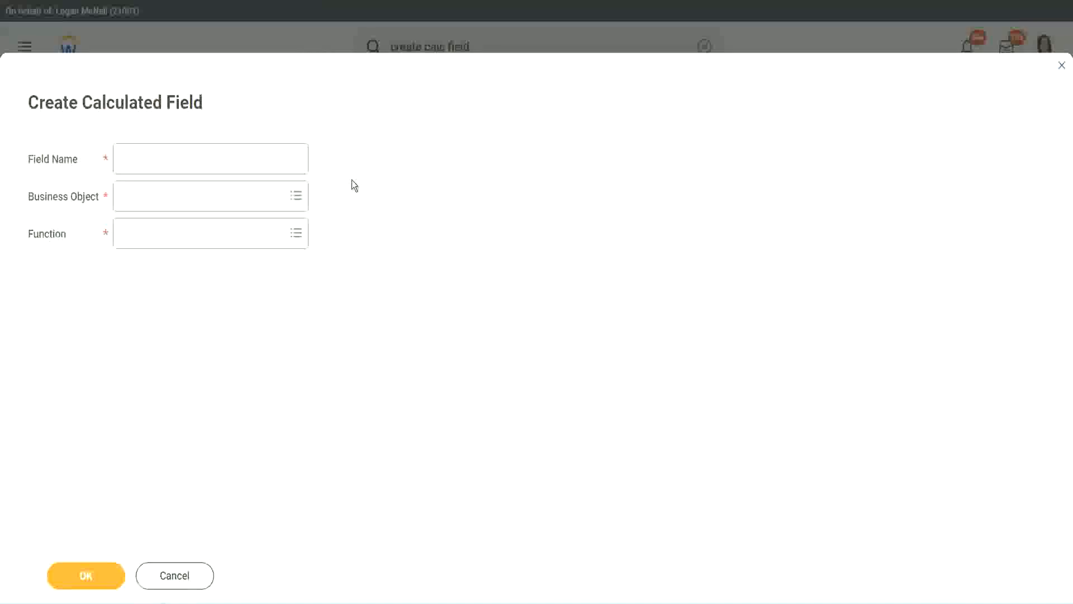
pyautogui.click(130, 159)
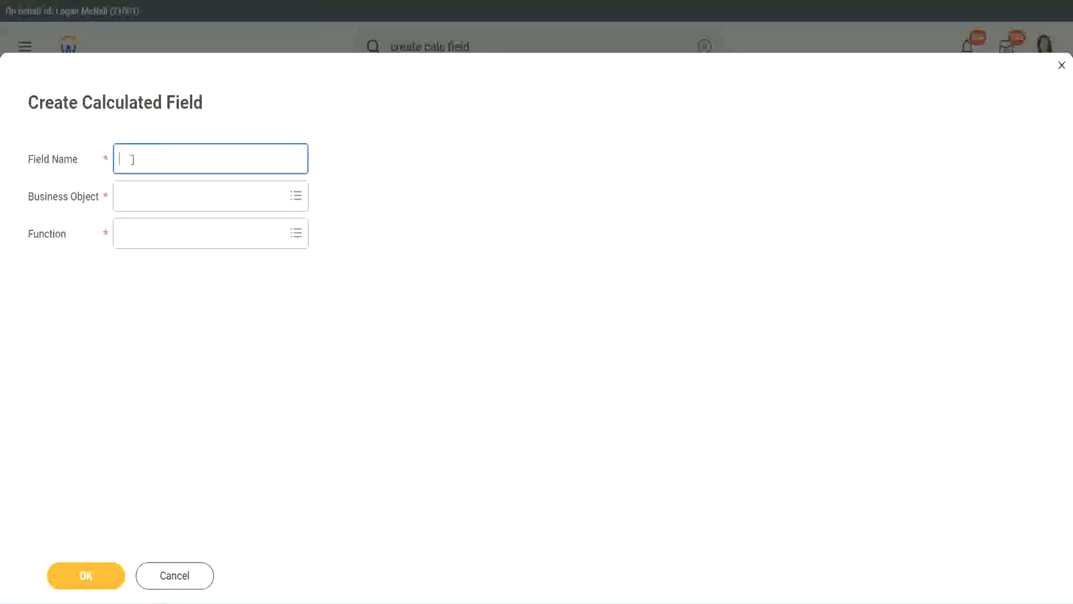
pyautogui.write('CFTC-Amateur')
pyautogui.click(133, 159)
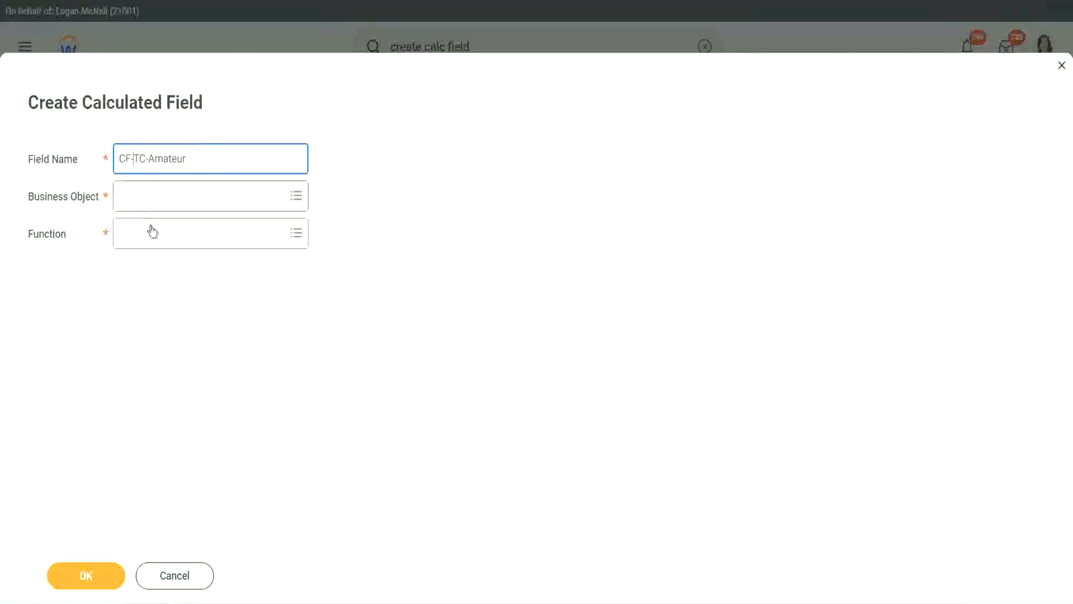
pyautogui.write('WW-')
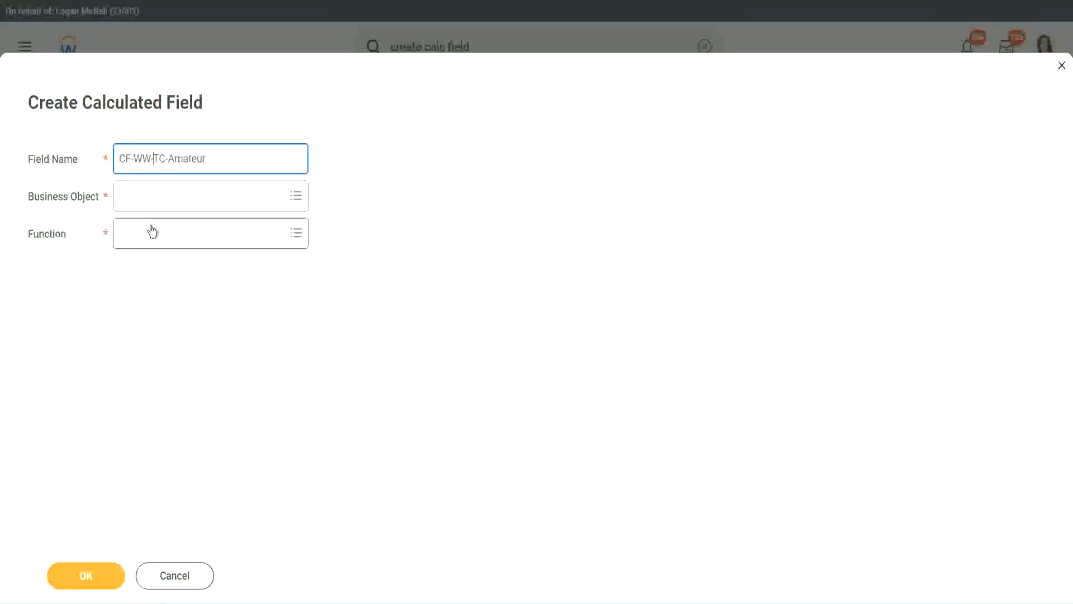
# - Set the new calculated field's business object to Global
pyautogui.click(152, 196)
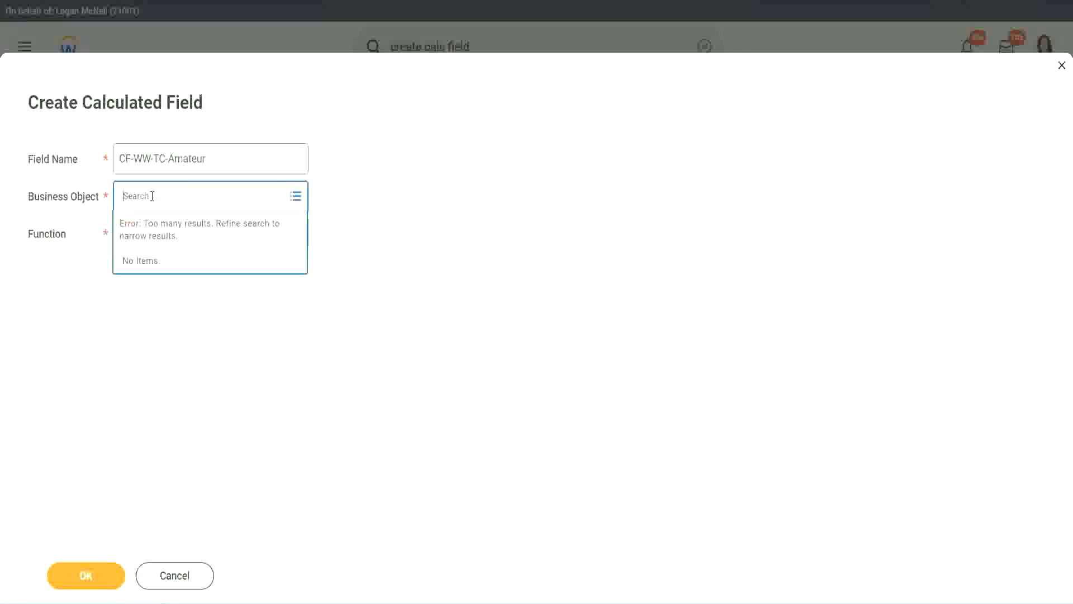
pyautogui.write('worker')
pyautogui.press('BackSpace')
pyautogui.press('BackSpace')
pyautogui.press('BackSpace')
pyautogui.press('BackSpace')
pyautogui.press('BackSpace')
pyautogui.press('BackSpace')
pyautogui.write('global')
pyautogui.press('Return')
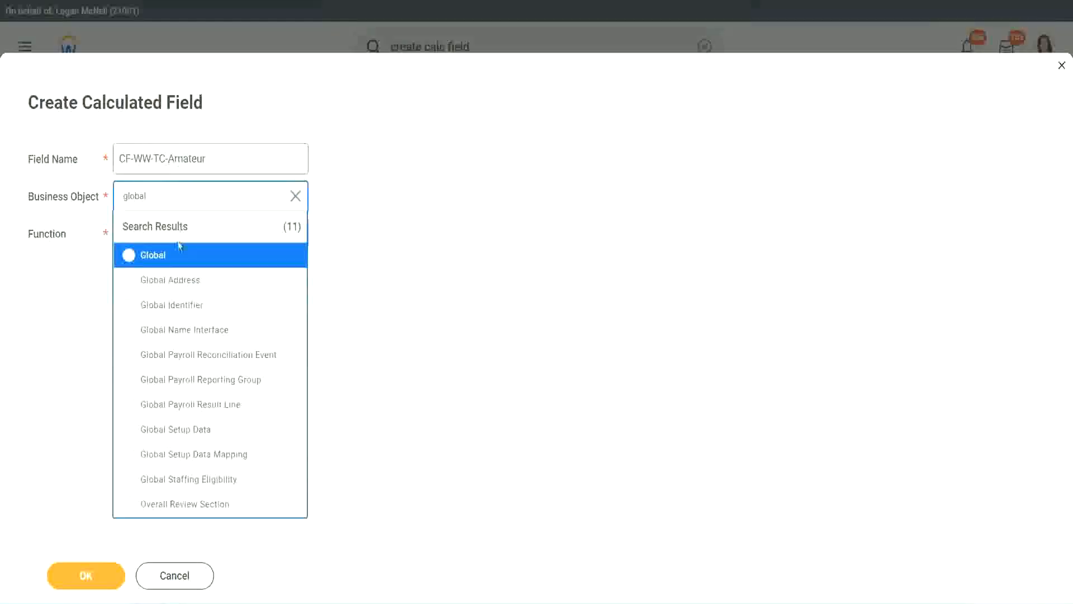
pyautogui.click(167, 261)
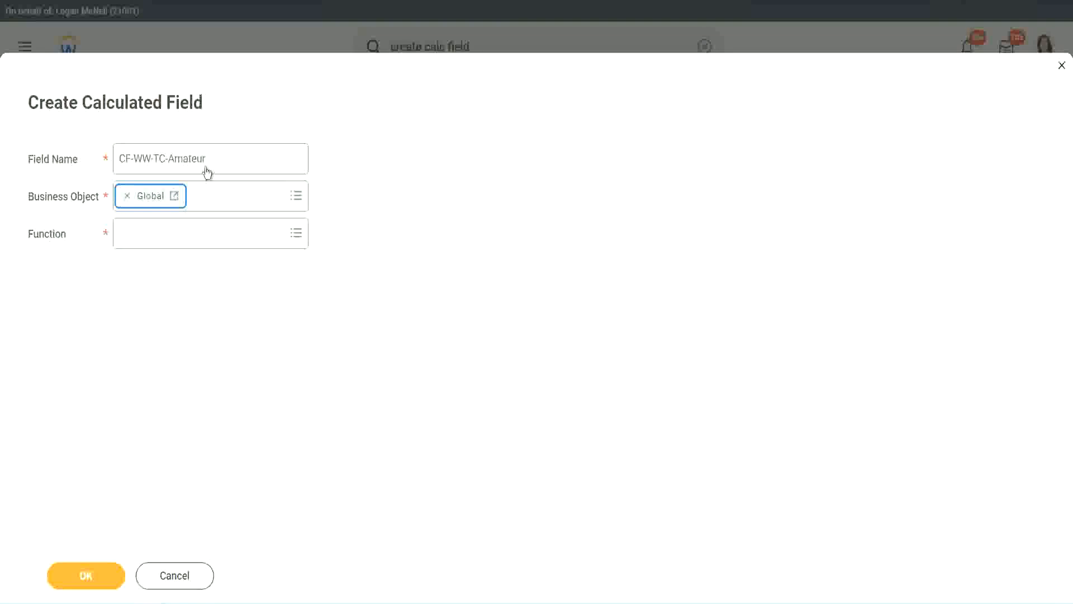
pyautogui.tripleClick(277, 151)
pyautogui.click(239, 159)
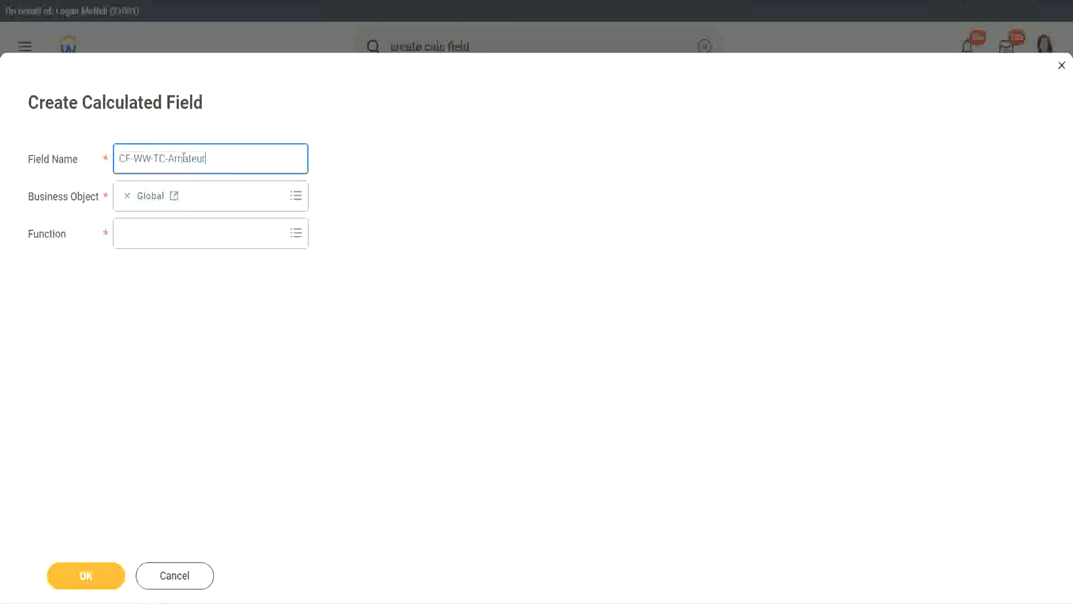
pyautogui.doubleClick(187, 158)
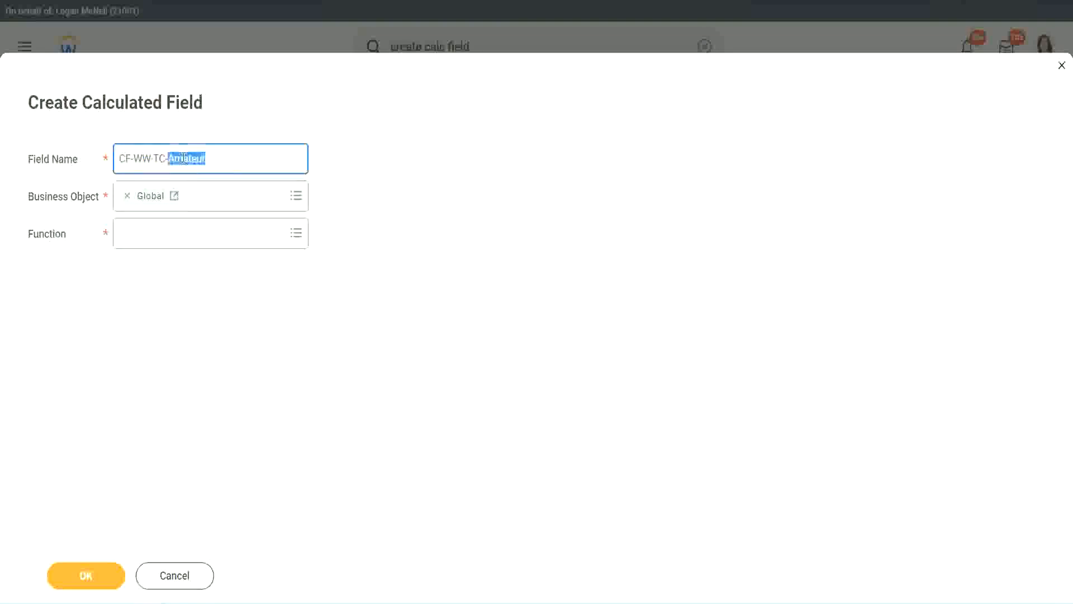
pyautogui.click(222, 155)
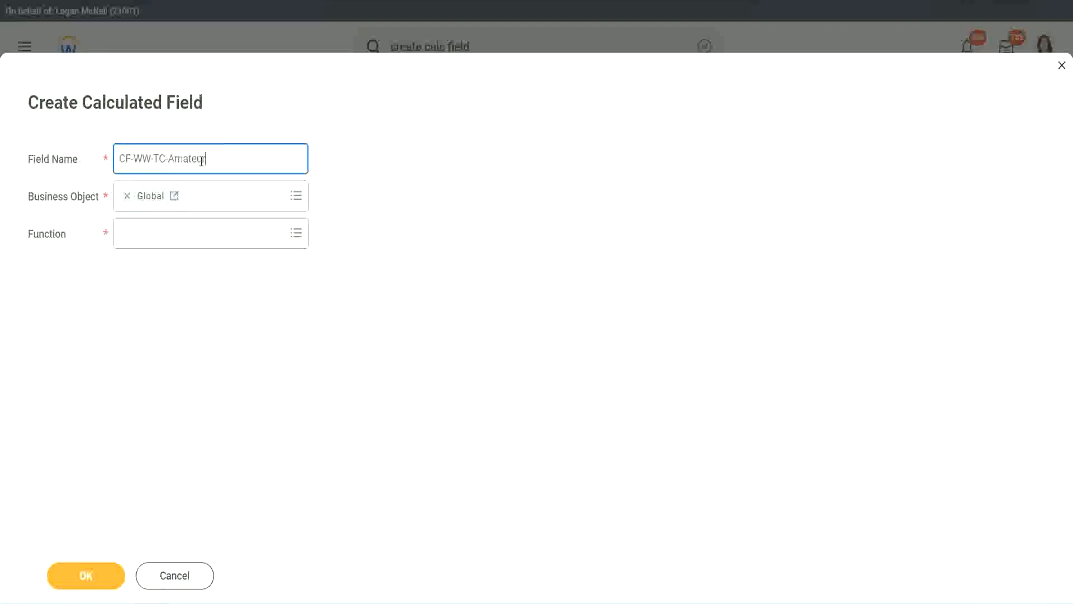
pyautogui.doubleClick(200, 159)
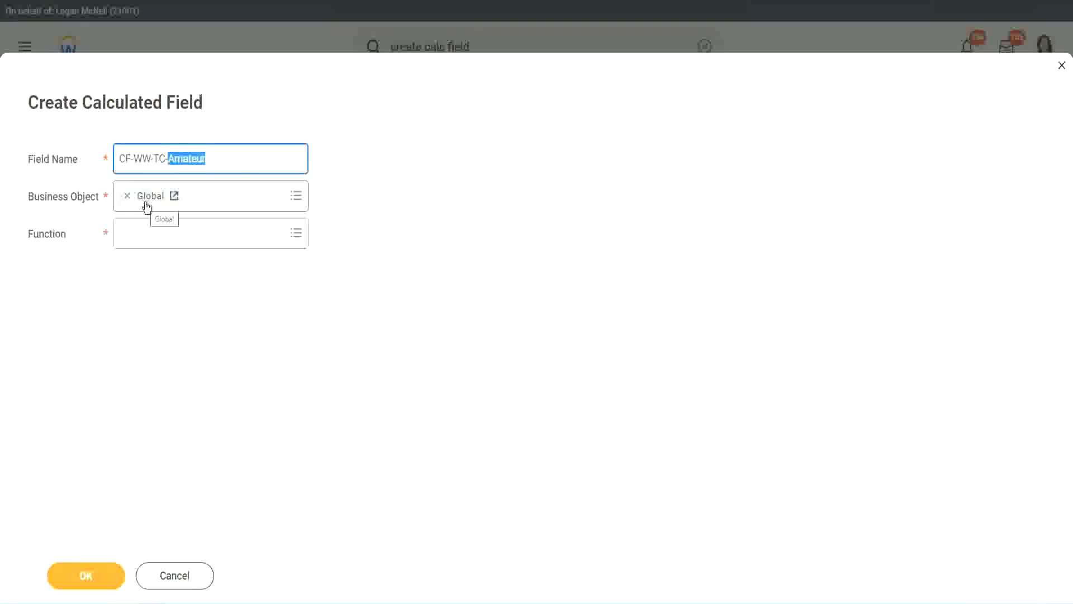
# - Choose Text Constant as the new field's function and proceed to its definition
pyautogui.click(152, 238)
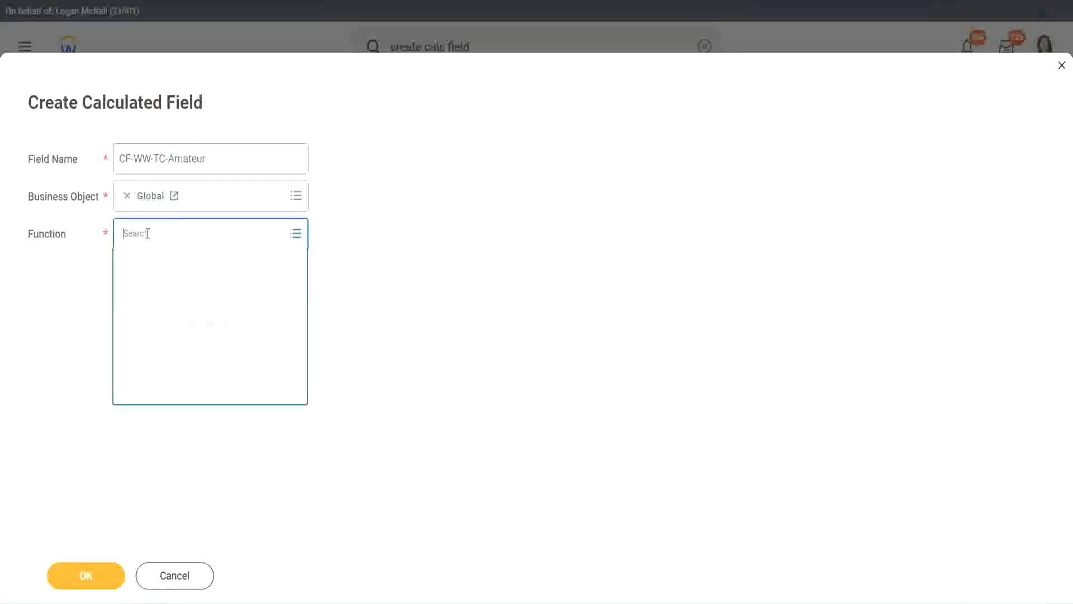
pyautogui.write('text const')
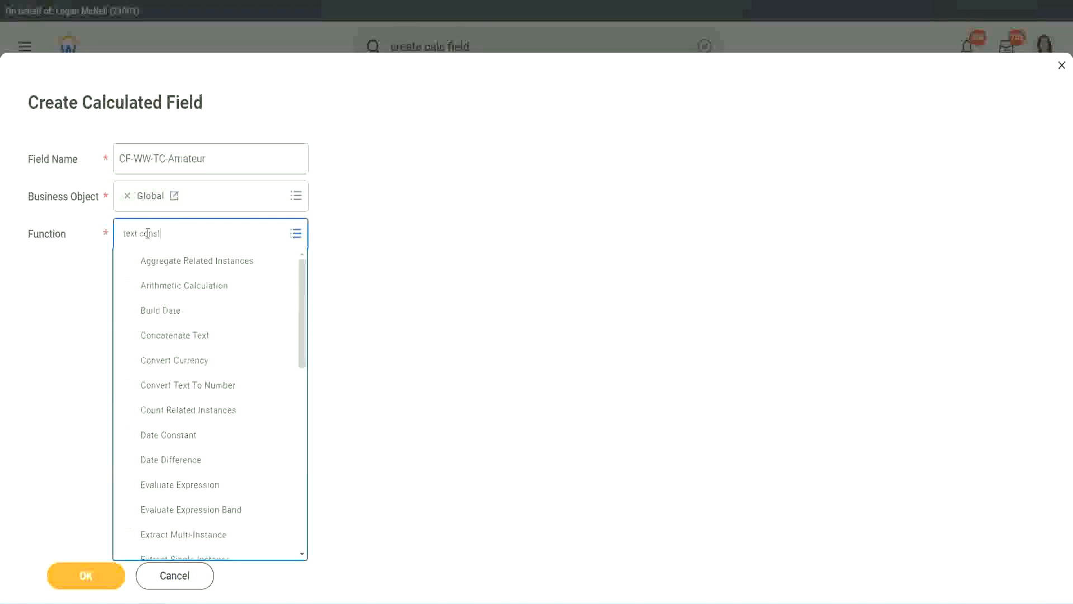
pyautogui.press('Return')
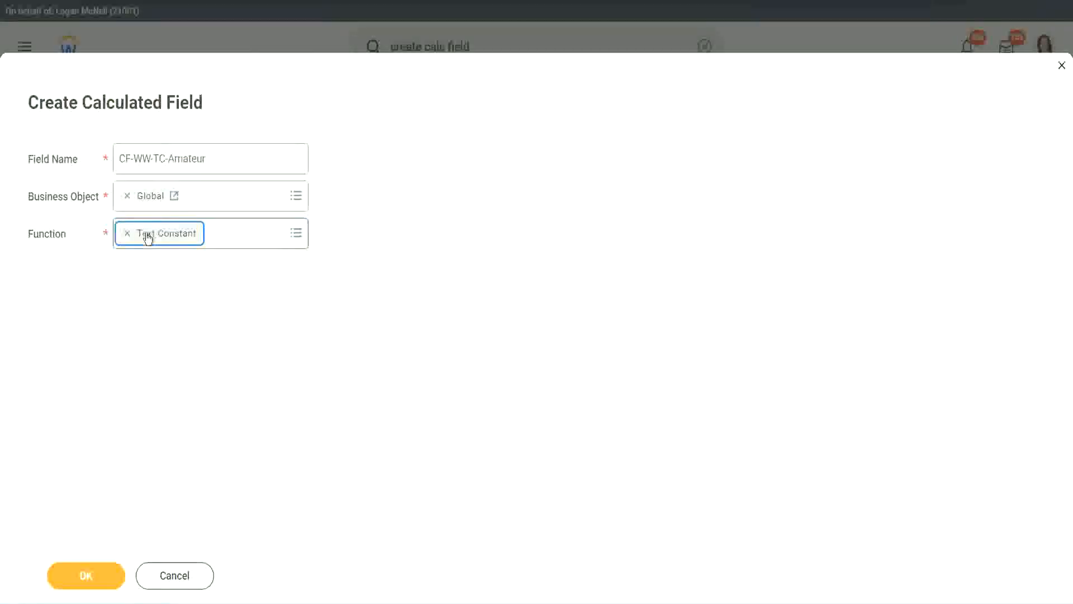
pyautogui.click(91, 588)
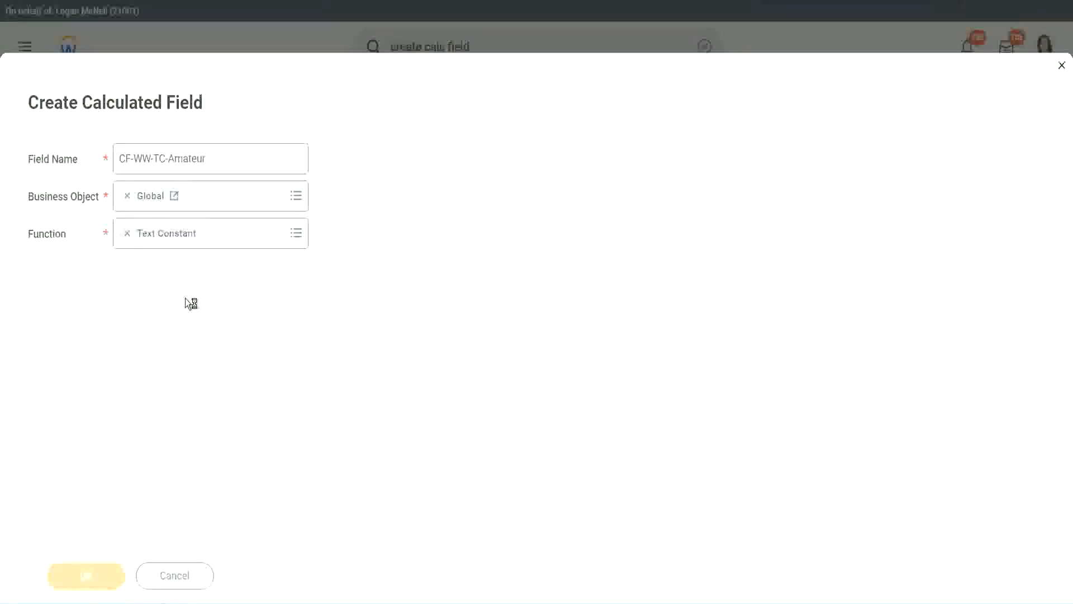
# - Save the text constant with the value Amateur and copy the text of the CF-WW-TC-Amateur return value
pyautogui.click(179, 316)
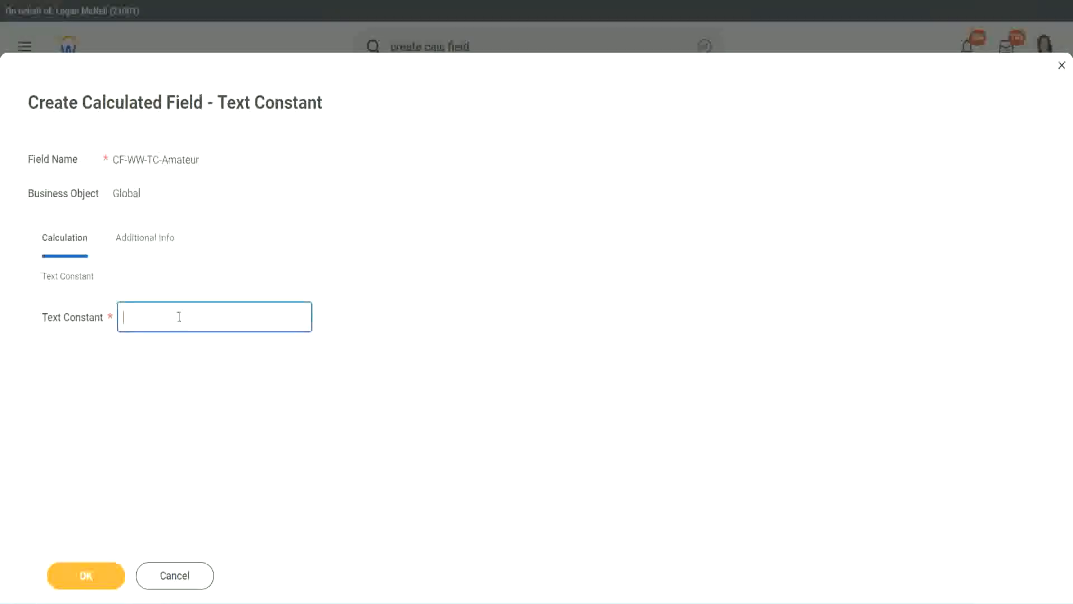
pyautogui.write('Amateur')
pyautogui.click(92, 579)
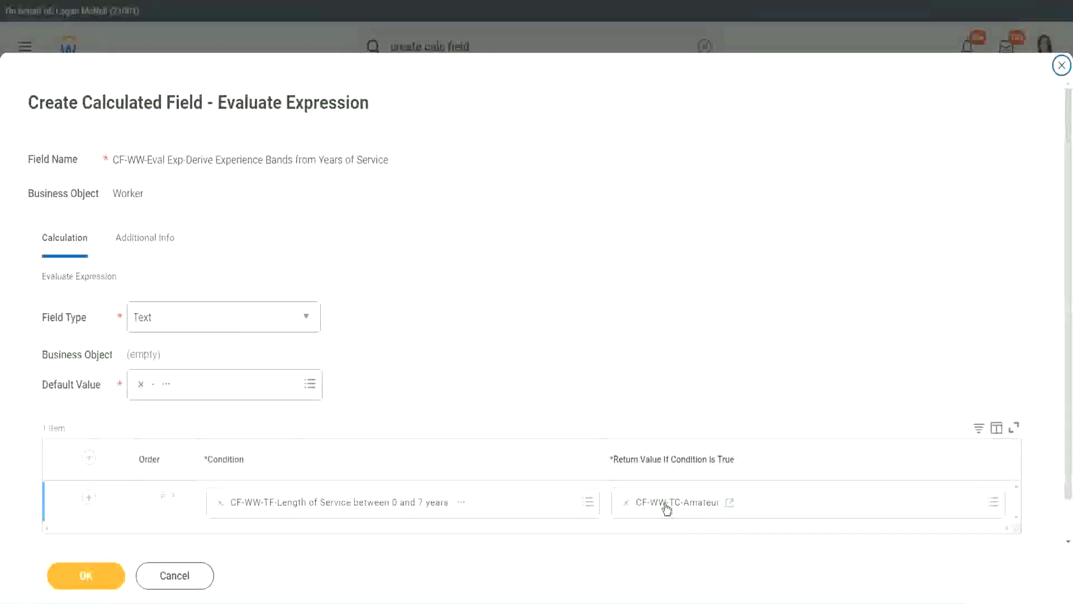
pyautogui.rightClick(666, 506)
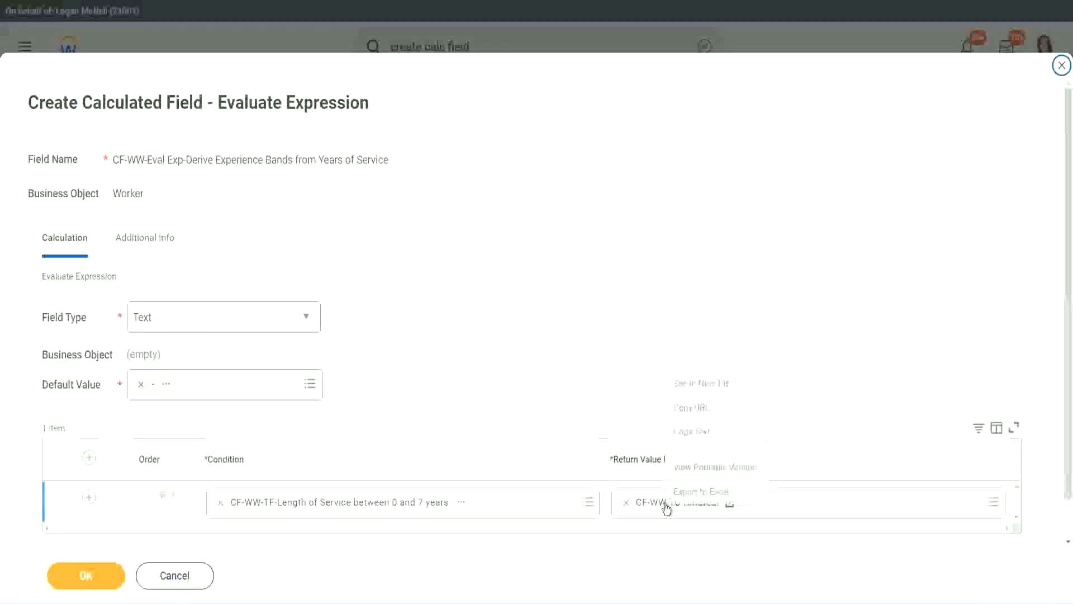
pyautogui.click(702, 432)
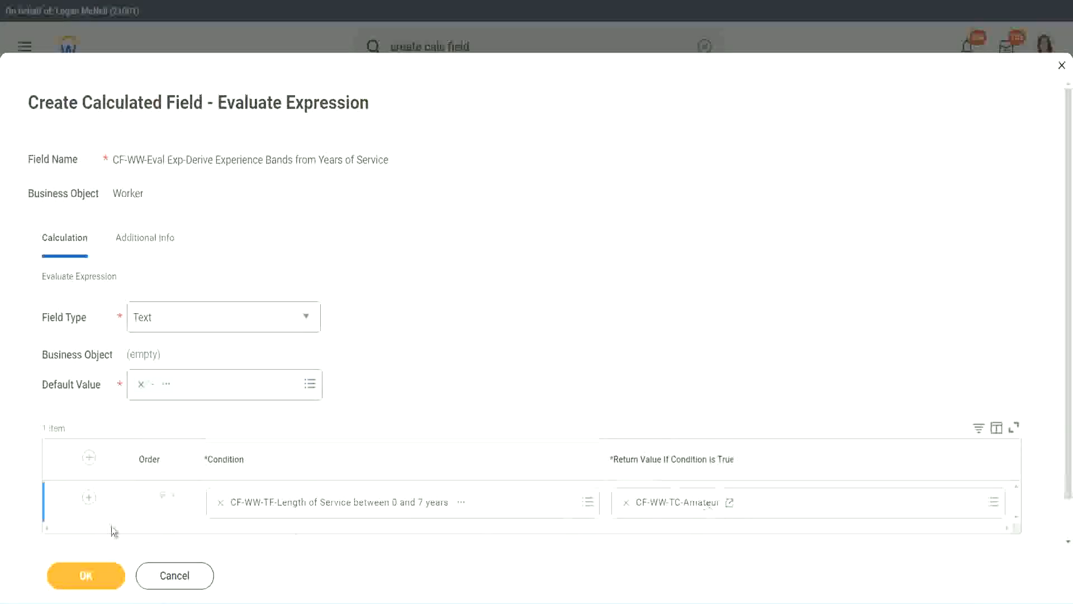
# - Add more empty condition rows below the 0 to 7 years condition for the remaining experience bands
pyautogui.click(72, 515)
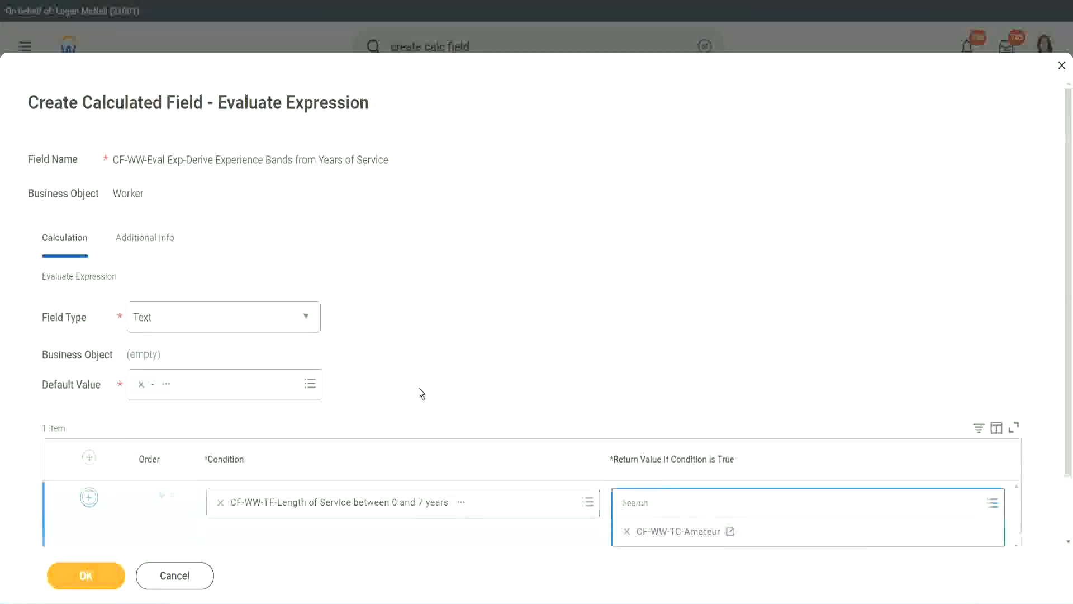
pyautogui.scroll(-2, 421, 393)
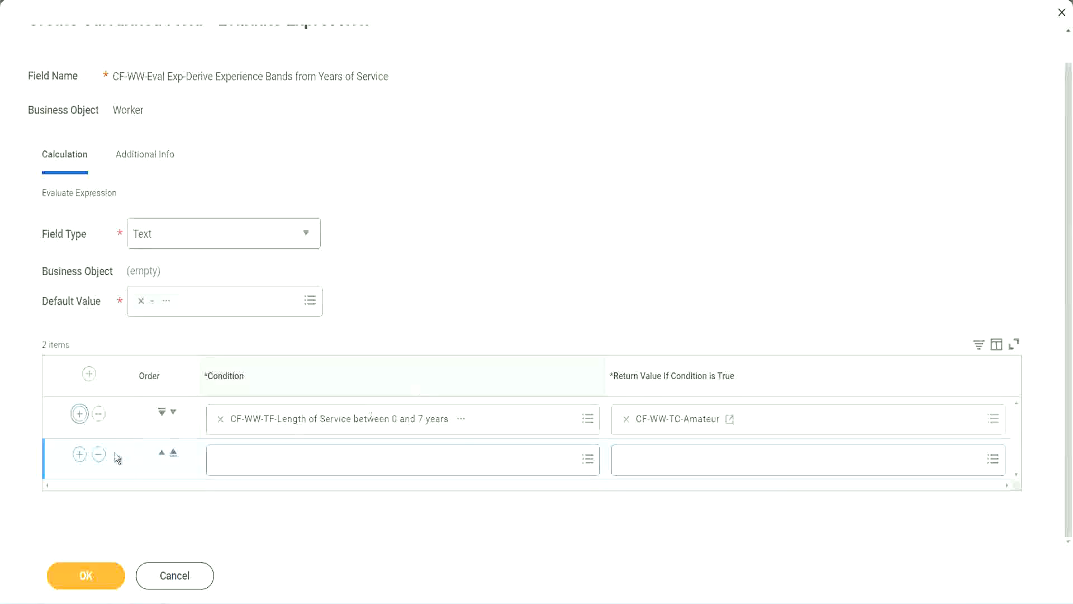
pyautogui.click(81, 460)
pyautogui.scroll(-1, 214, 379)
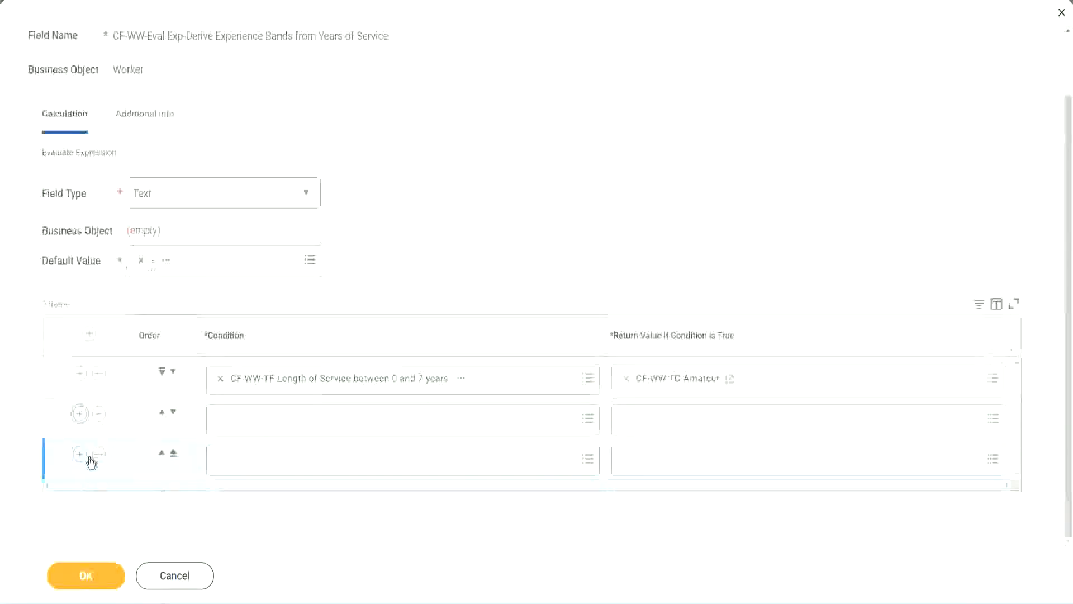
pyautogui.click(80, 455)
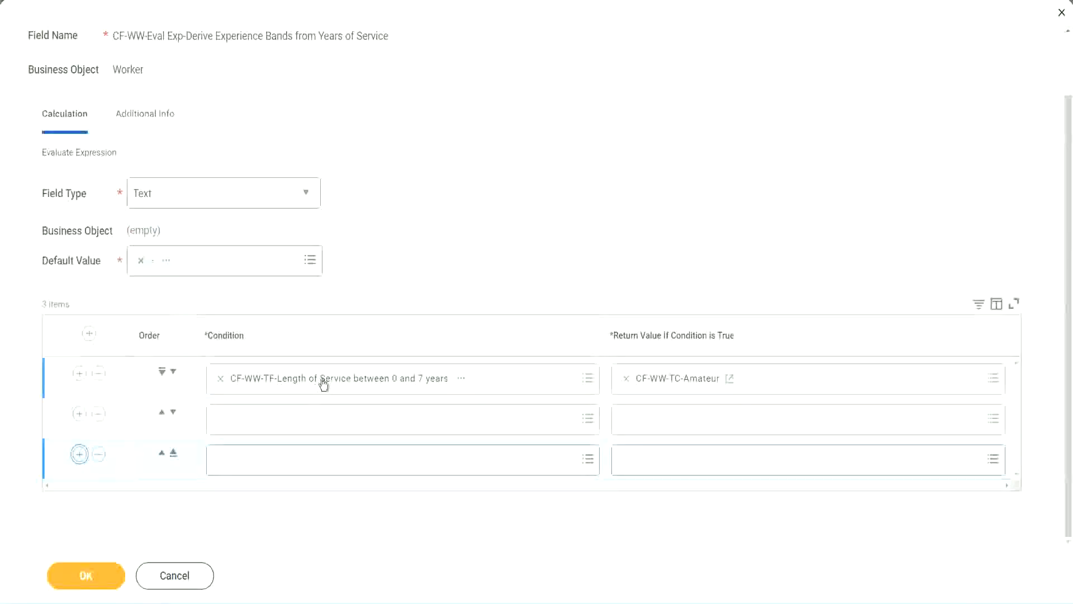
# - Set the second row's condition to CF-WW-TF-Length of Service between 8 and 15 years
pyautogui.click(264, 418)
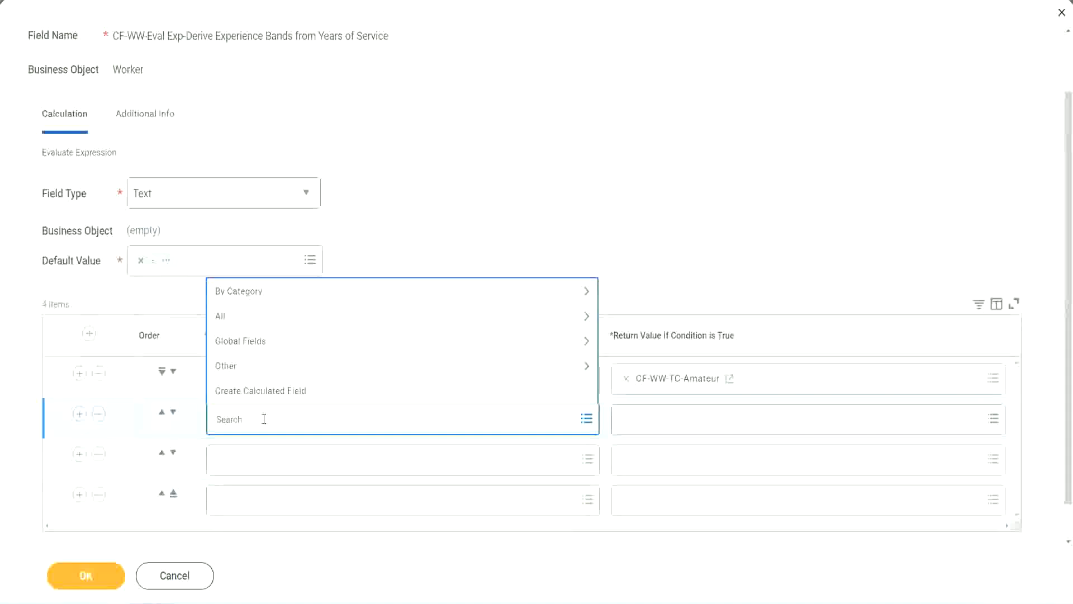
pyautogui.write('cf-ww')
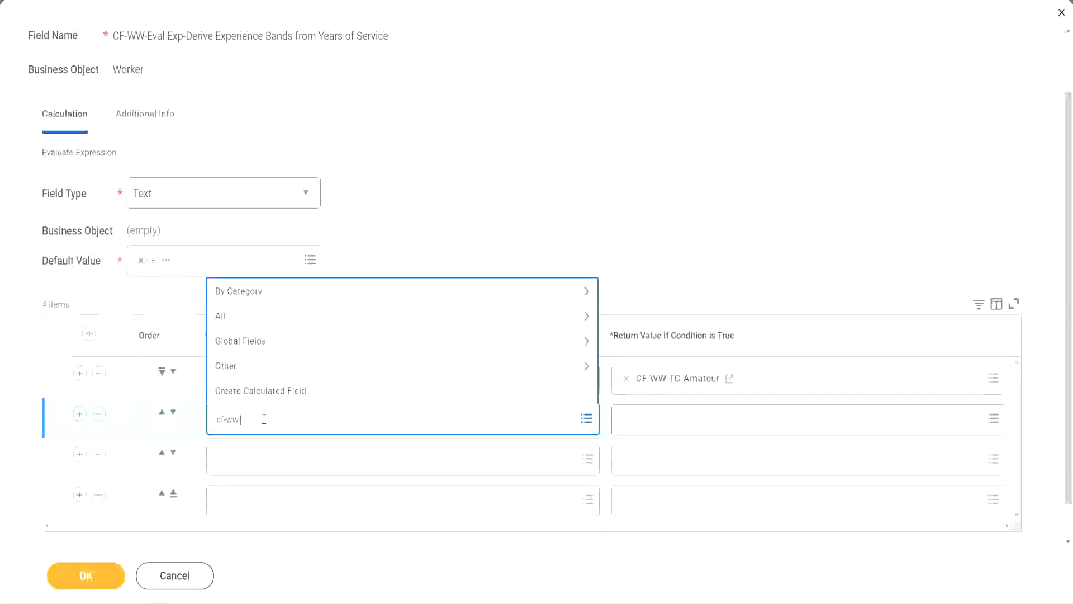
pyautogui.write('-tc')
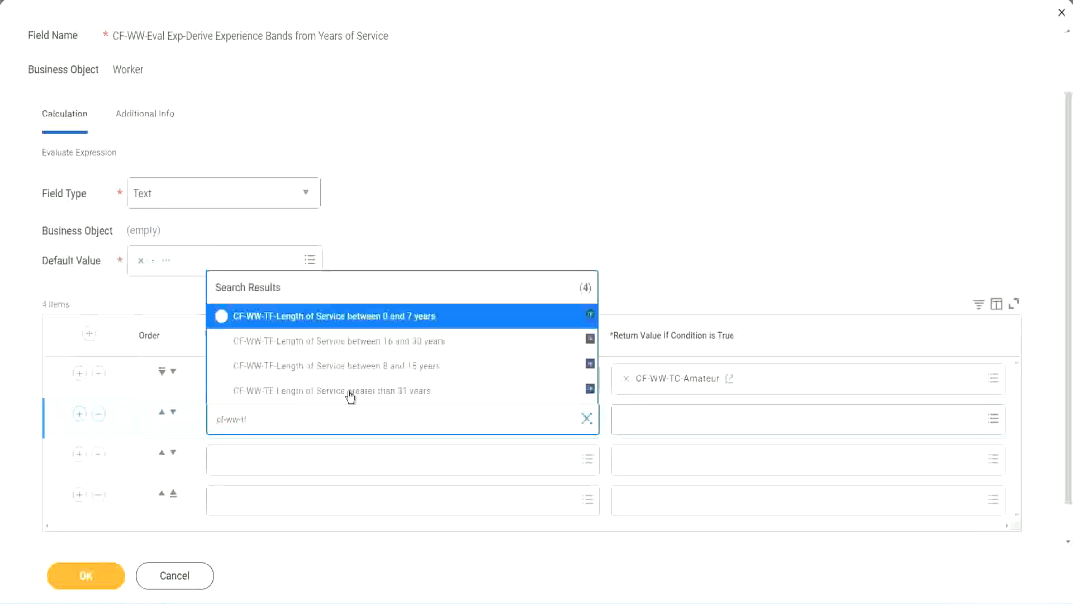
pyautogui.click(414, 370)
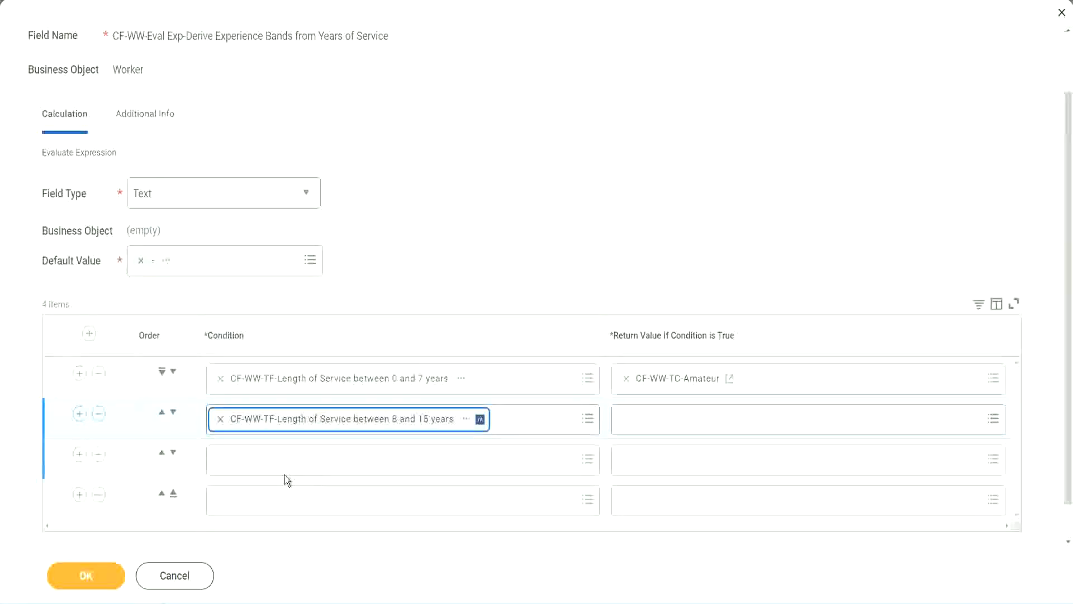
# - Set the third row's condition to CF-WW-TF-Length of Service between 16 and 30 years
pyautogui.click(271, 459)
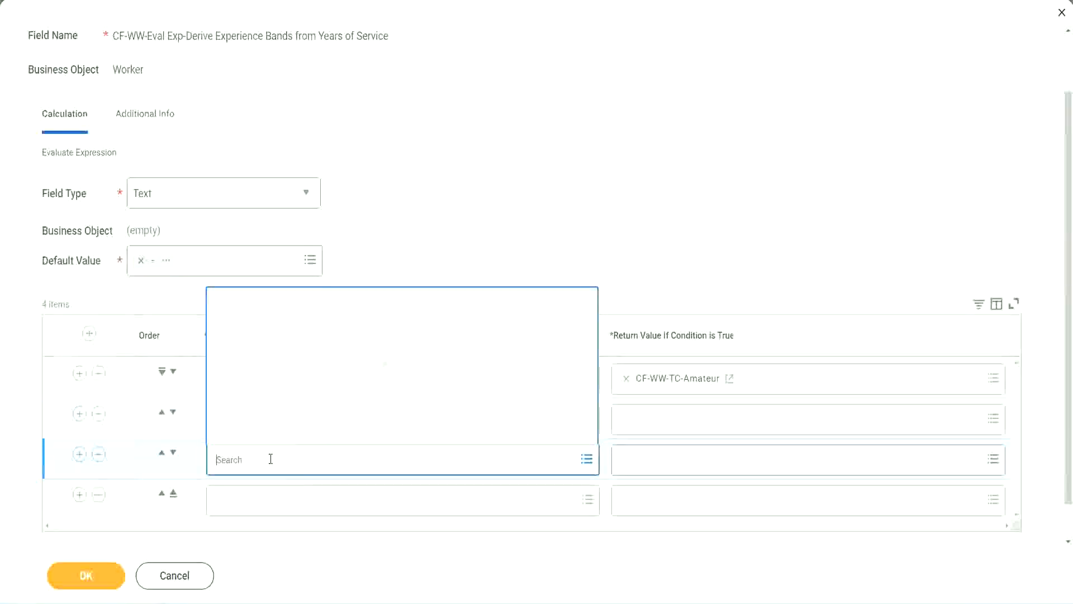
pyautogui.write('cf-ww')
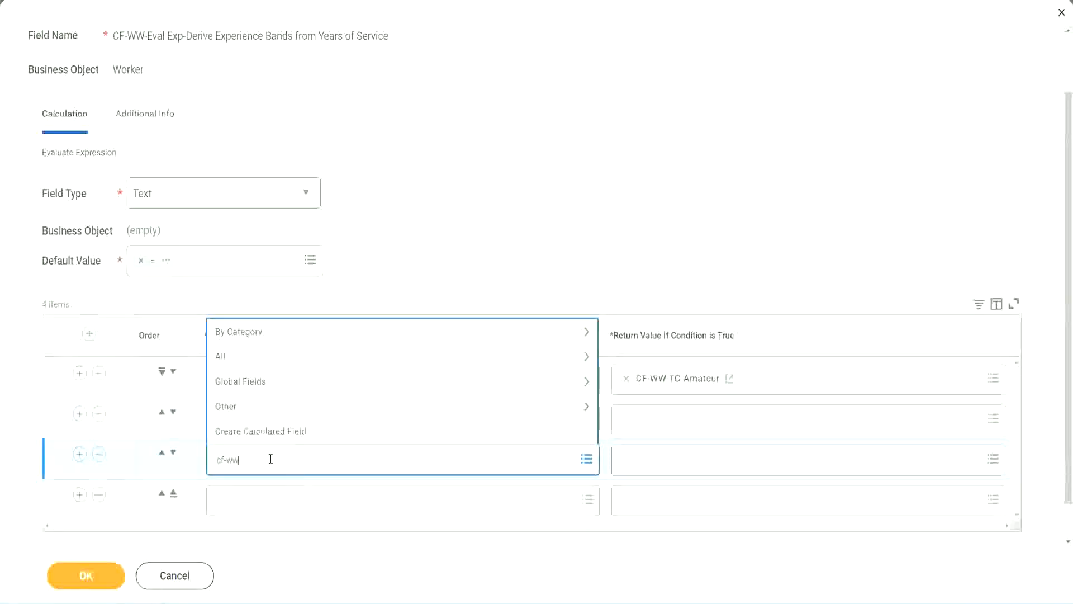
pyautogui.write('-tf')
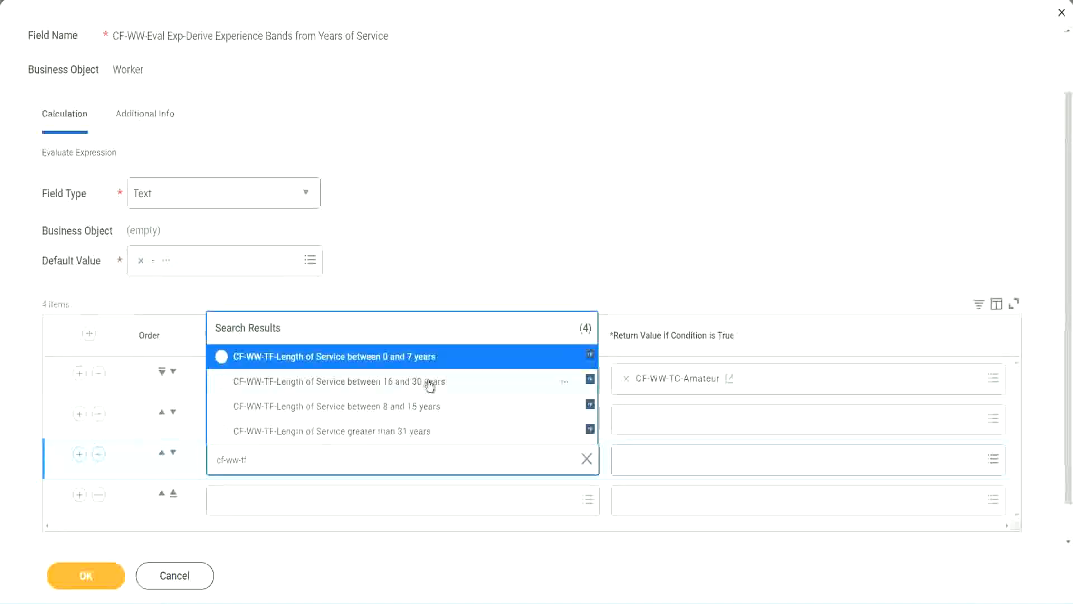
pyautogui.click(431, 387)
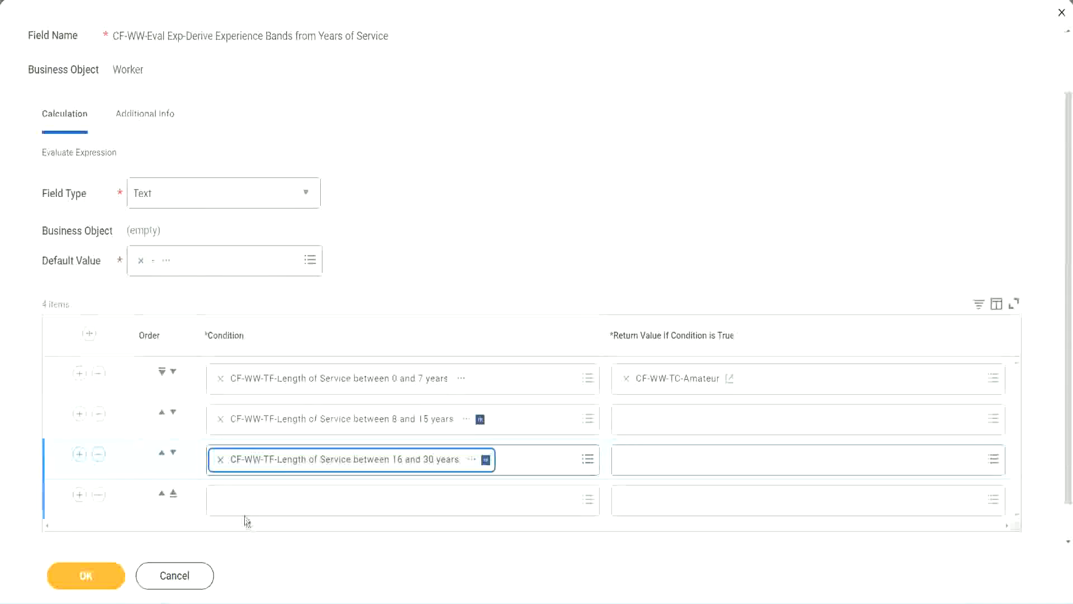
# - Set the fourth row's condition to CF-WW-TF-Length of Service greater than 31 years
pyautogui.click(253, 502)
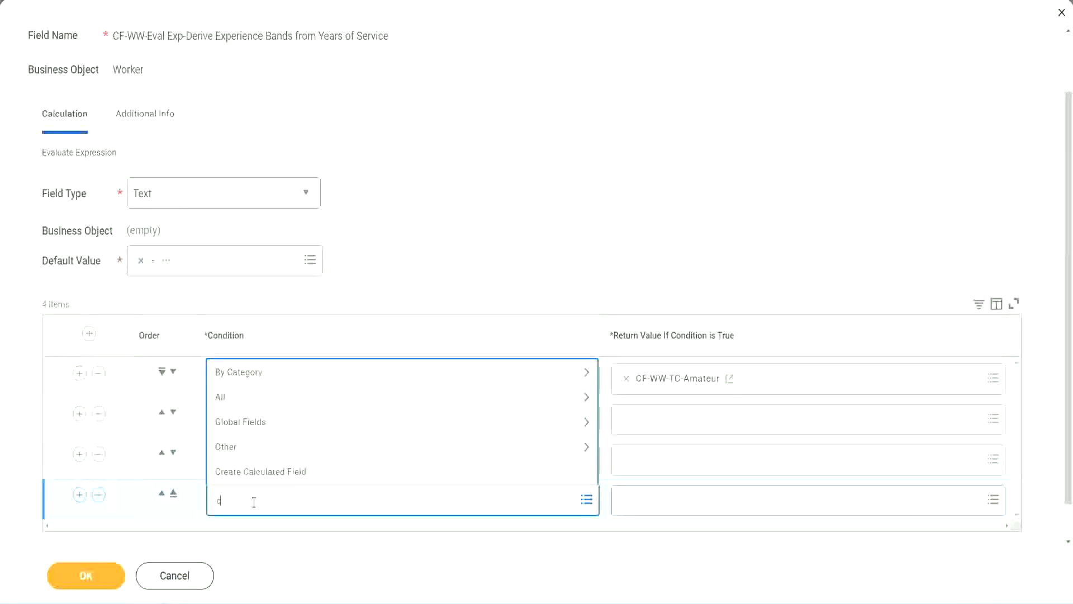
pyautogui.write('cf-ww')
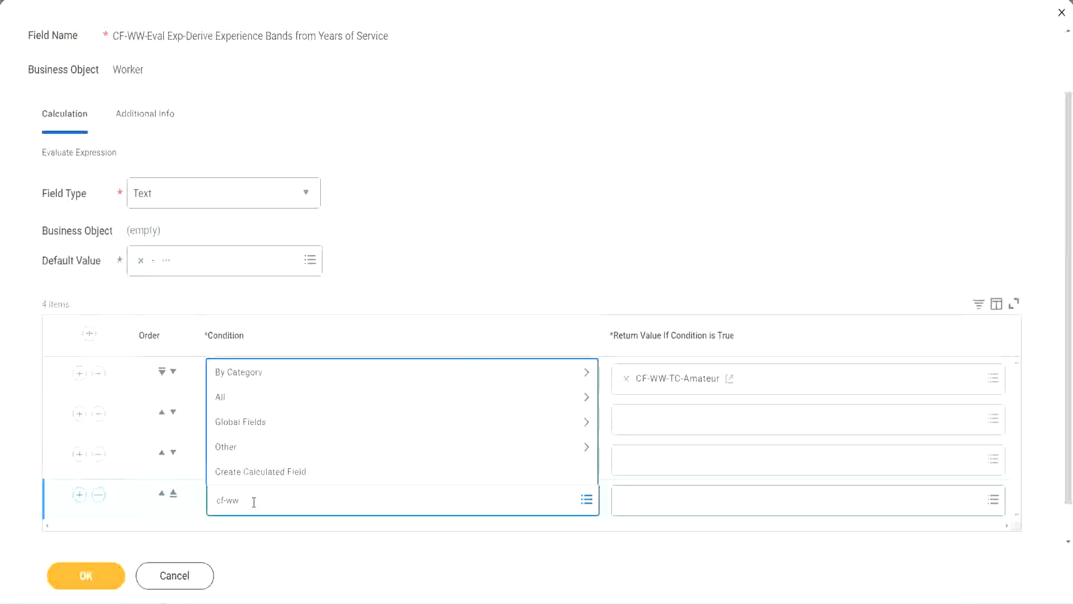
pyautogui.write(' tf 31')
pyautogui.press('Return')
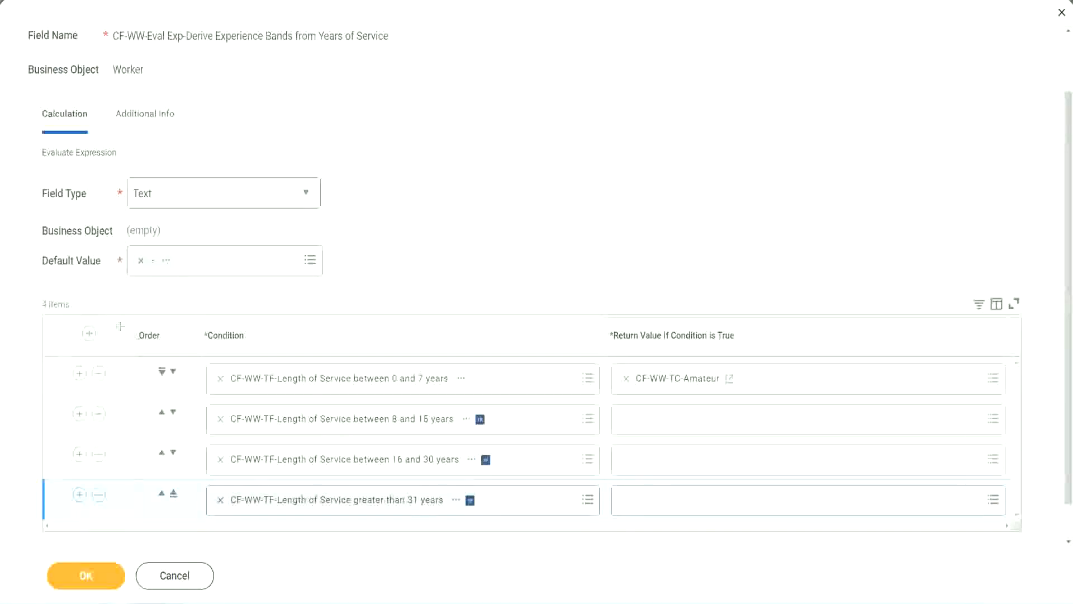
# - Move the 8 to 15 years condition above the 0 to 7 years condition and back below it
pyautogui.moveTo(121, 326); pyautogui.dragTo(119, 441)
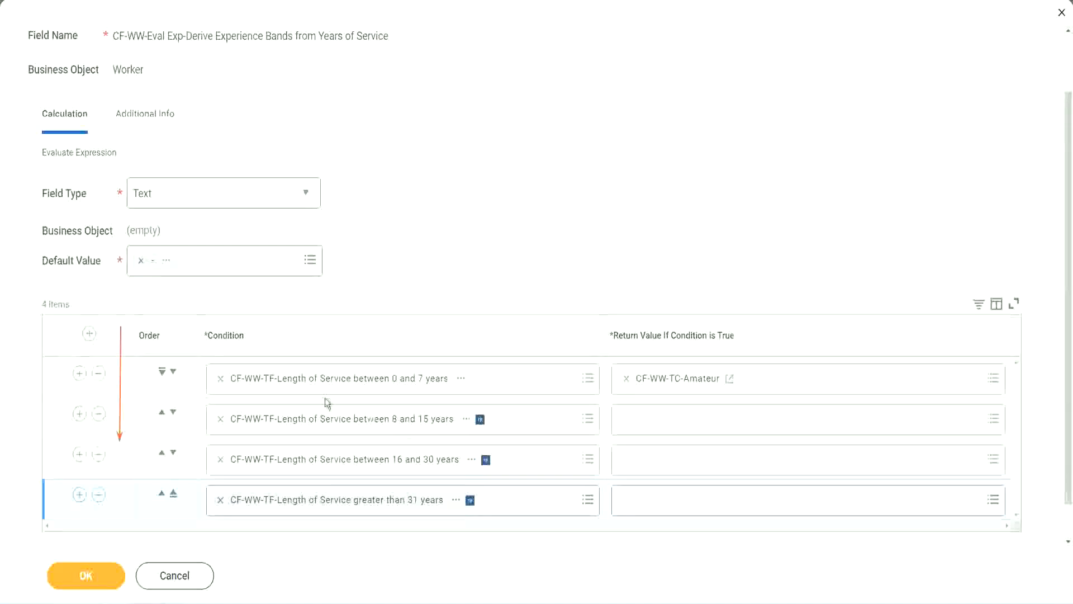
pyautogui.click(162, 415)
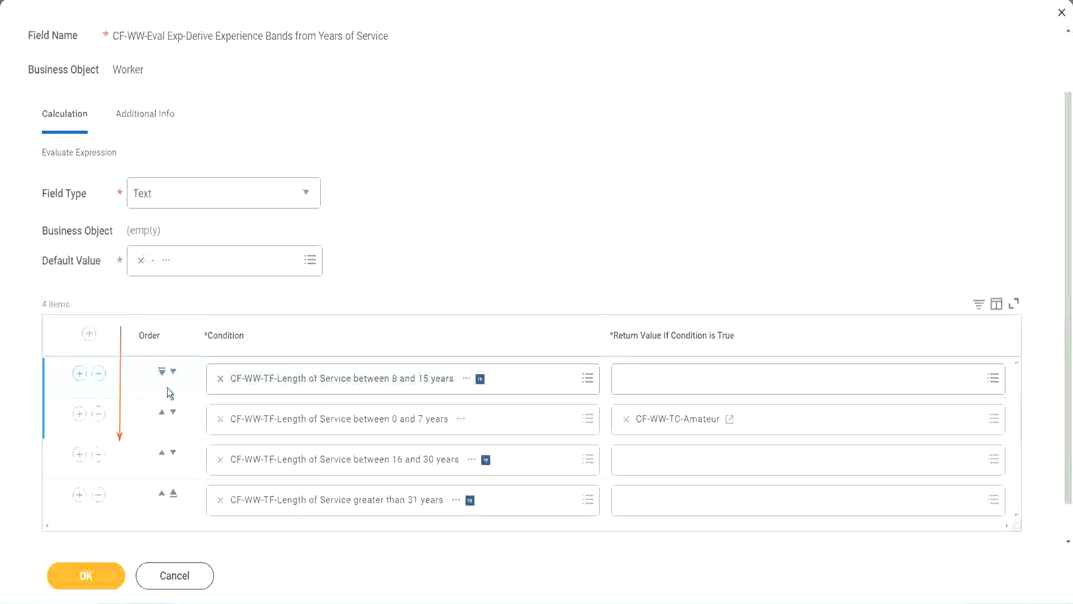
pyautogui.click(173, 371)
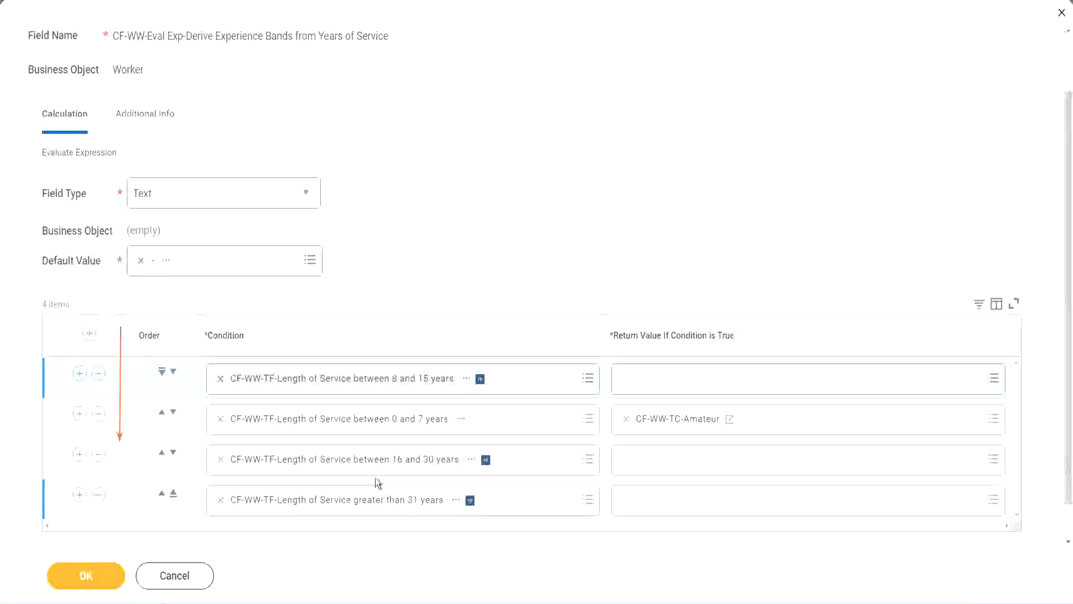
pyautogui.rightClick(679, 428)
pyautogui.click(642, 479)
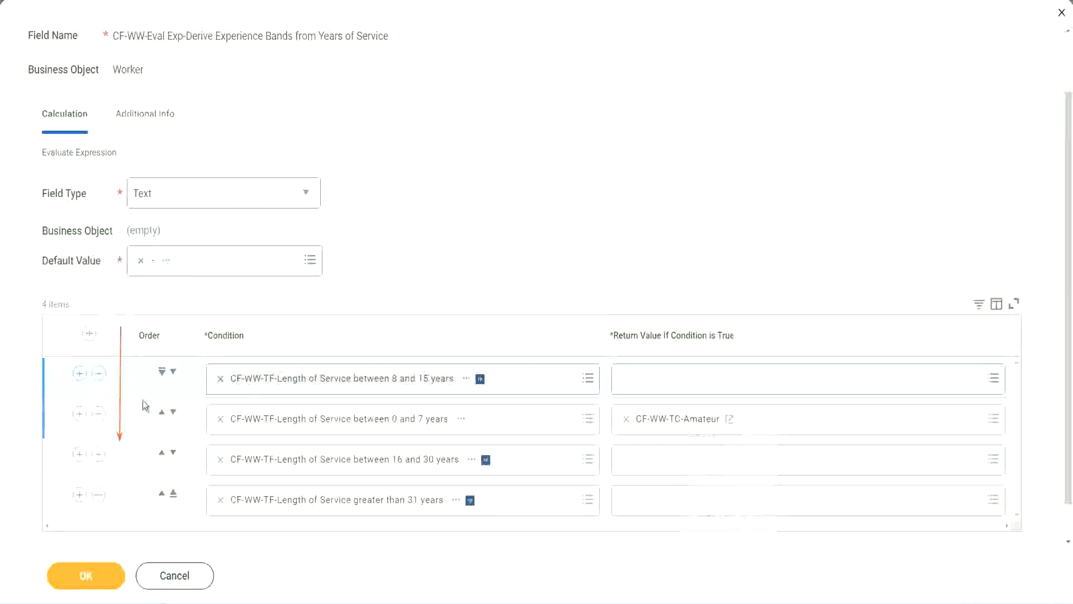
pyautogui.click(173, 372)
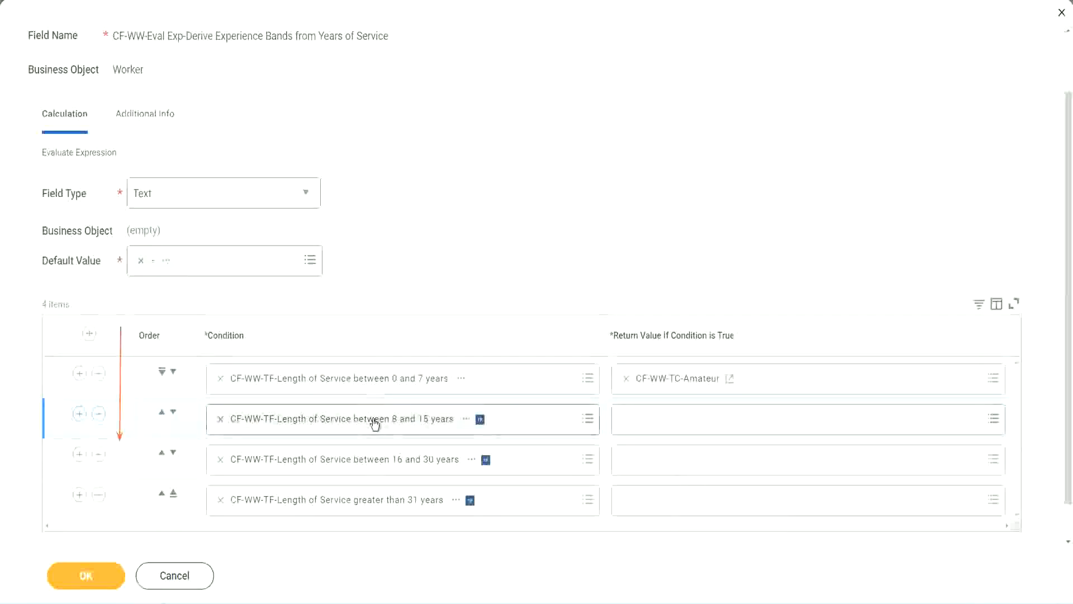
# - Start a calculated field CF-WW-TC-Experienced as the 8 to 15 years return value, with business object Global and function Text Constant
pyautogui.click(628, 422)
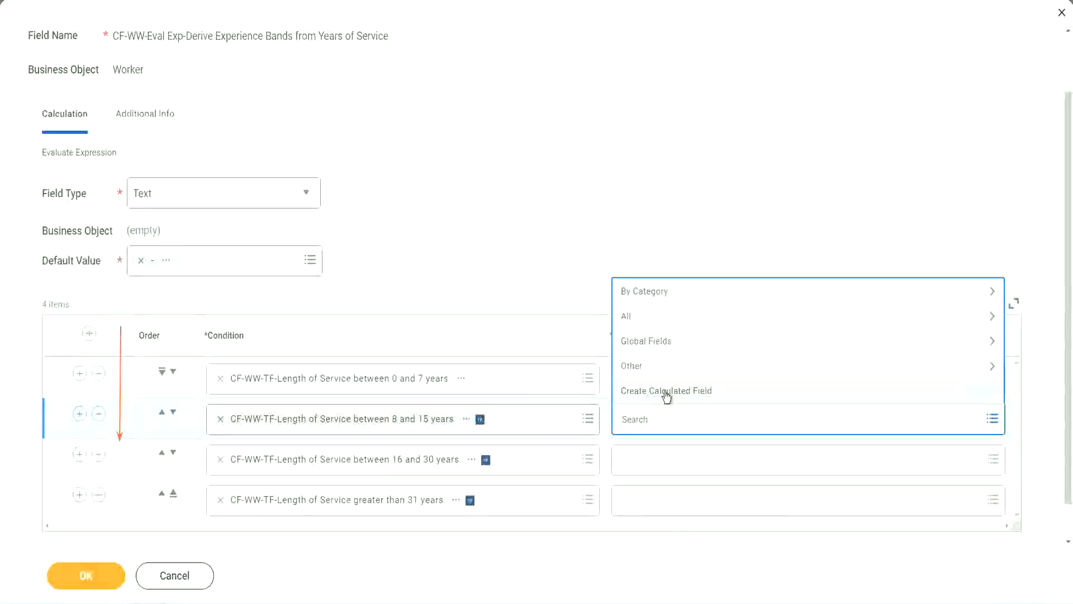
pyautogui.click(665, 393)
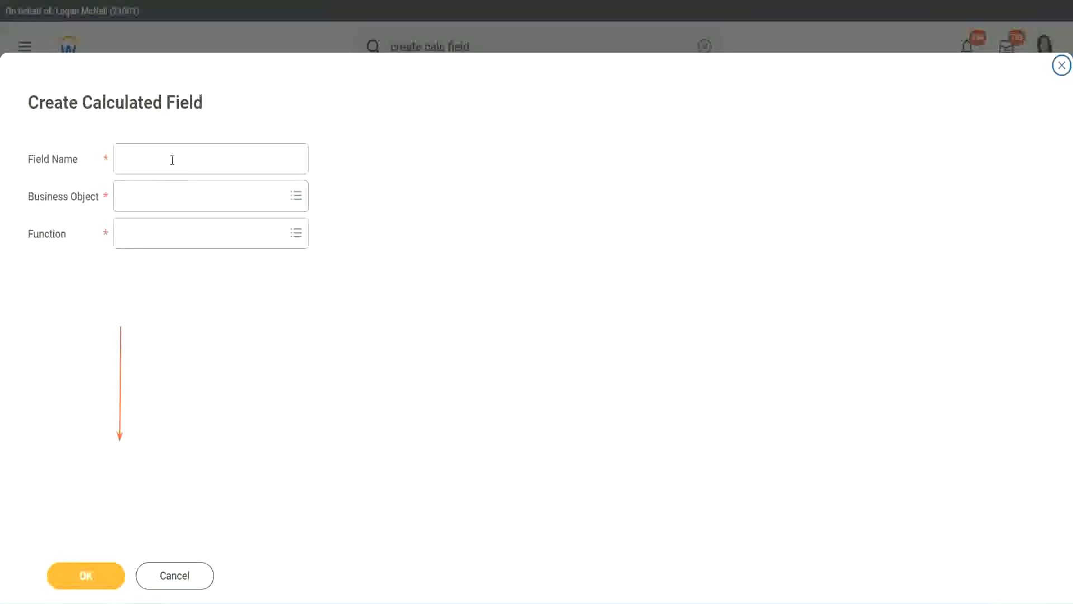
pyautogui.click(170, 158)
pyautogui.hotkey('ctrl', 'v')
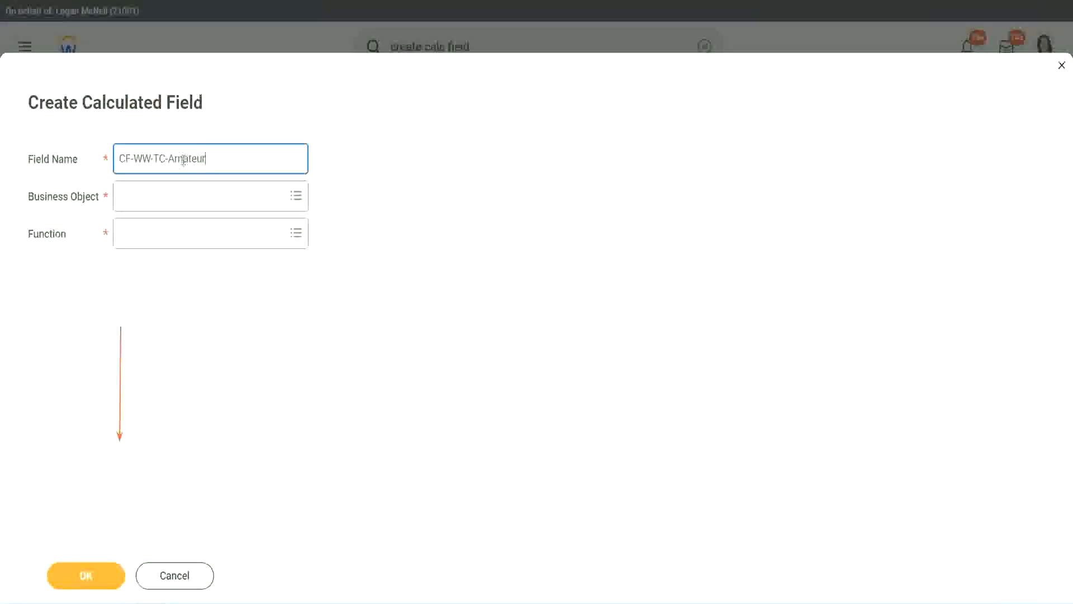
pyautogui.doubleClick(183, 159)
pyautogui.write('Experienced')
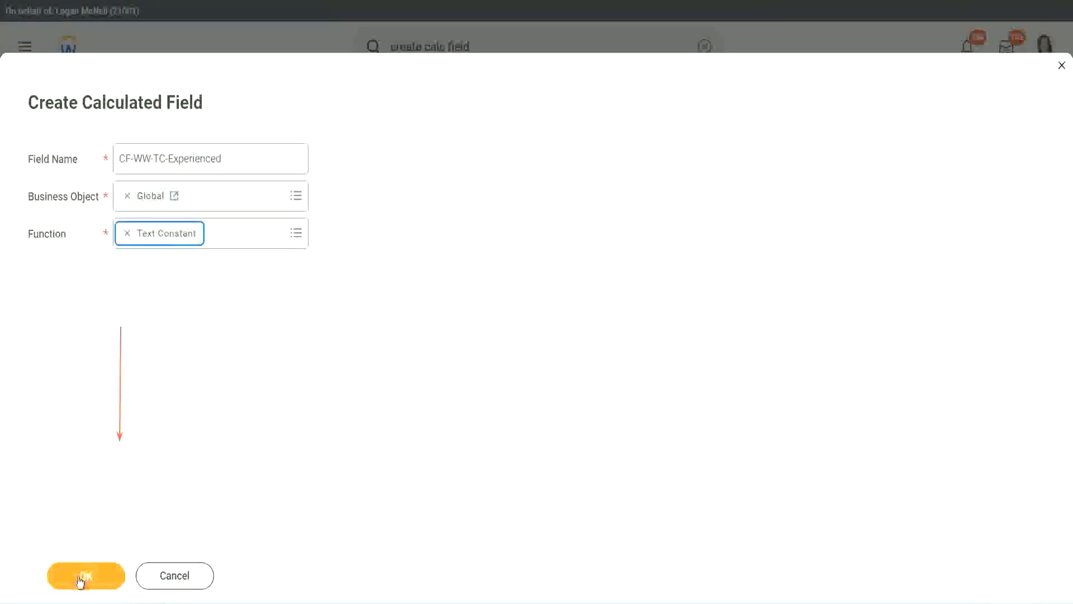
pyautogui.click(85, 575)
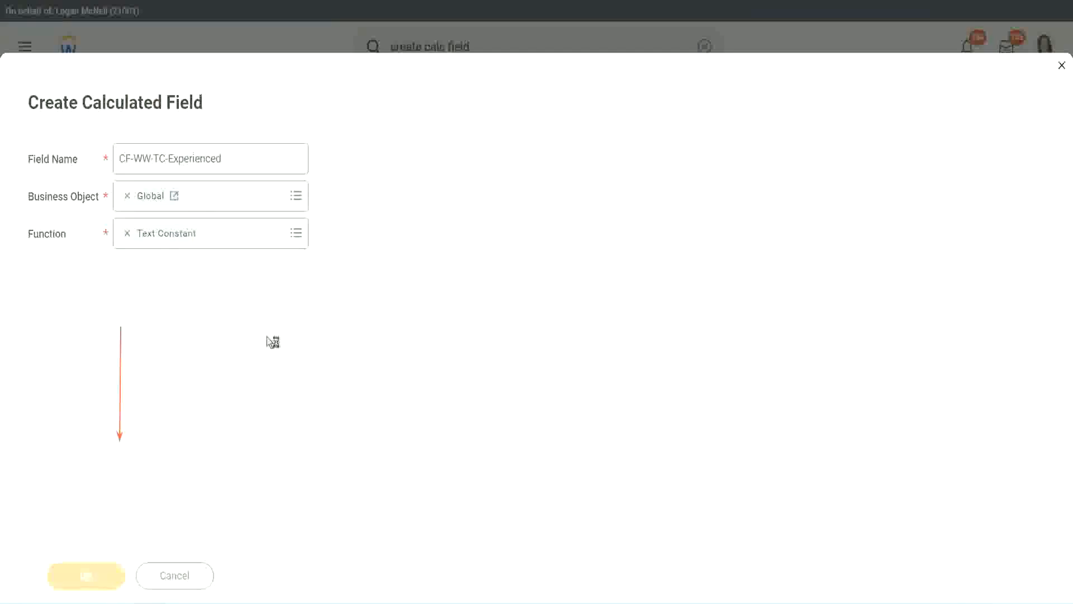
# - Set the text constant's value to Experienced and save the field
pyautogui.click(163, 318)
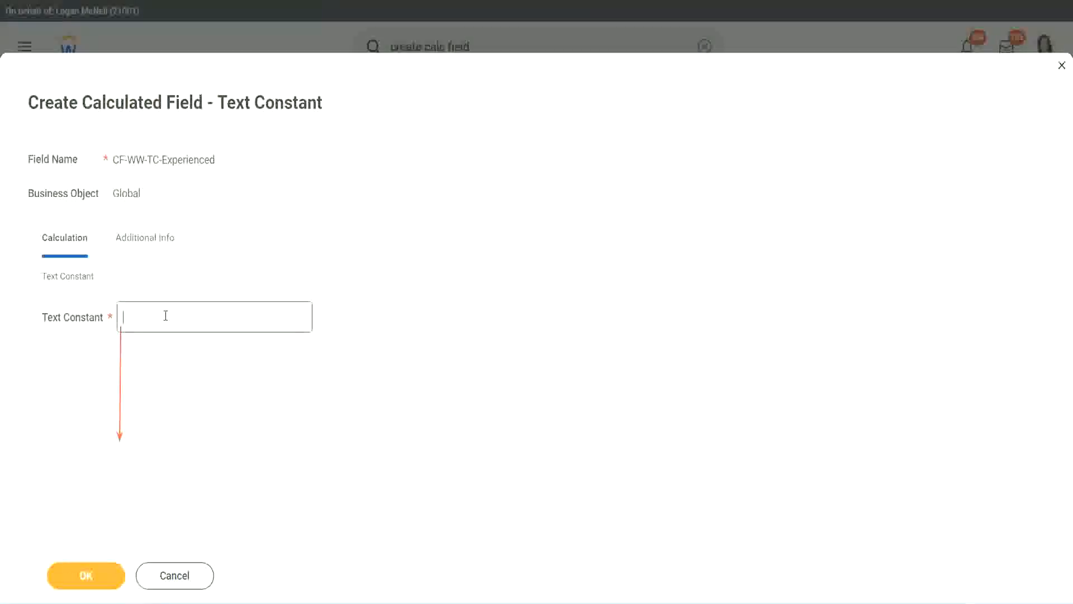
pyautogui.write('Experienced')
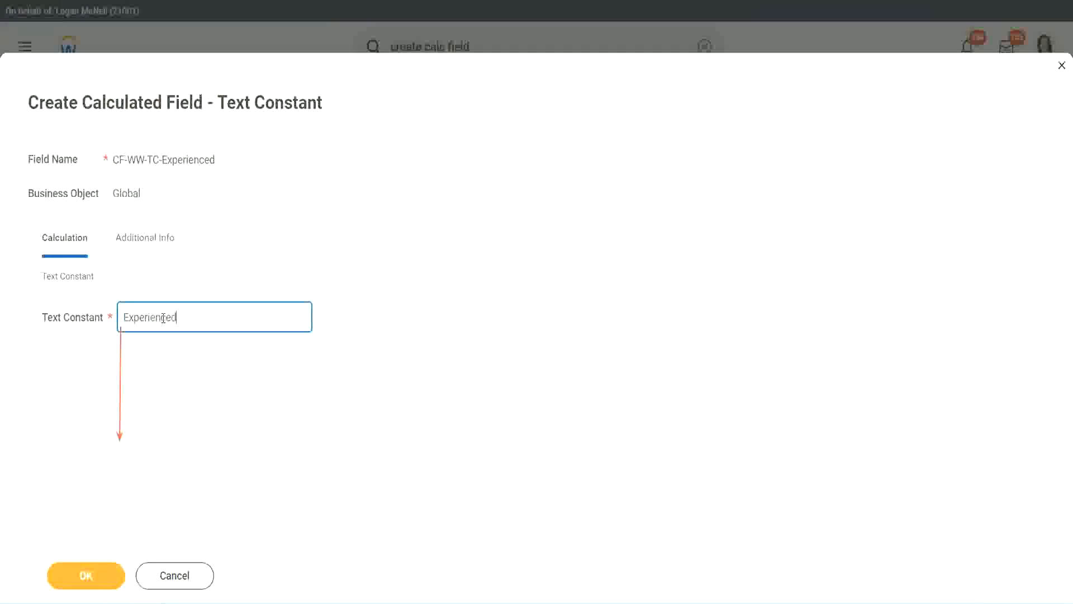
pyautogui.click(89, 572)
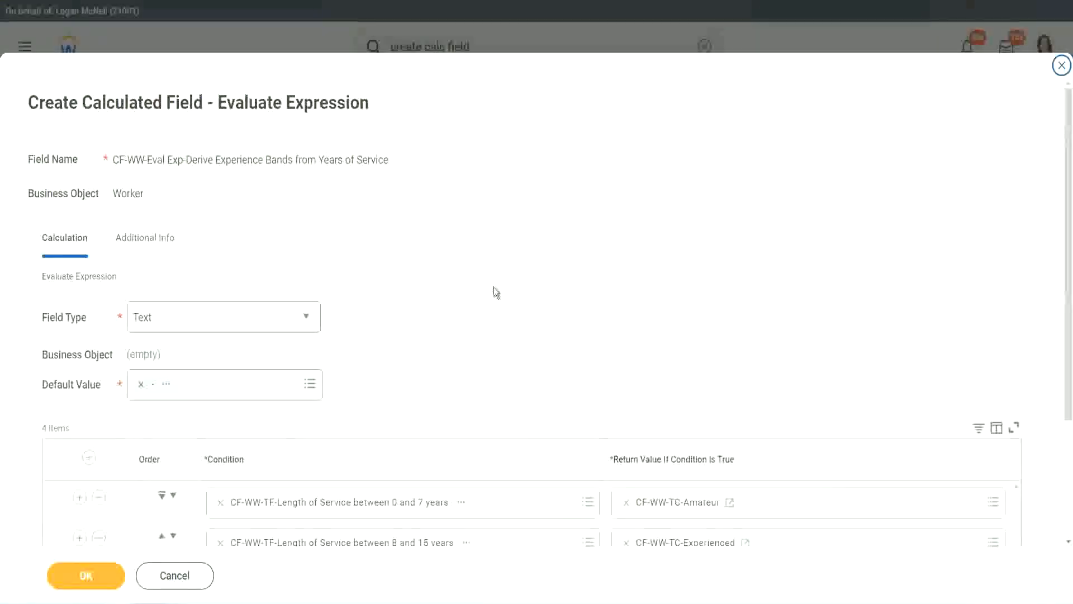
# - Start a calculated field for the 16 to 30 years return value, reusing the name CF-WW-TC-Amateur, and check the band names in the notes
pyautogui.scroll(-2, 494, 286)
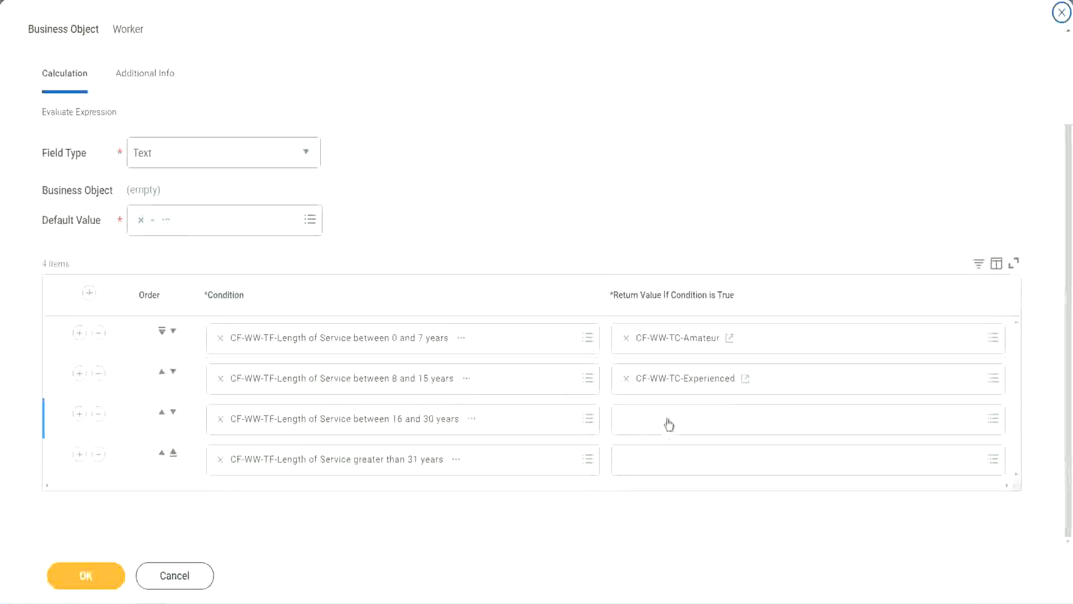
pyautogui.click(669, 418)
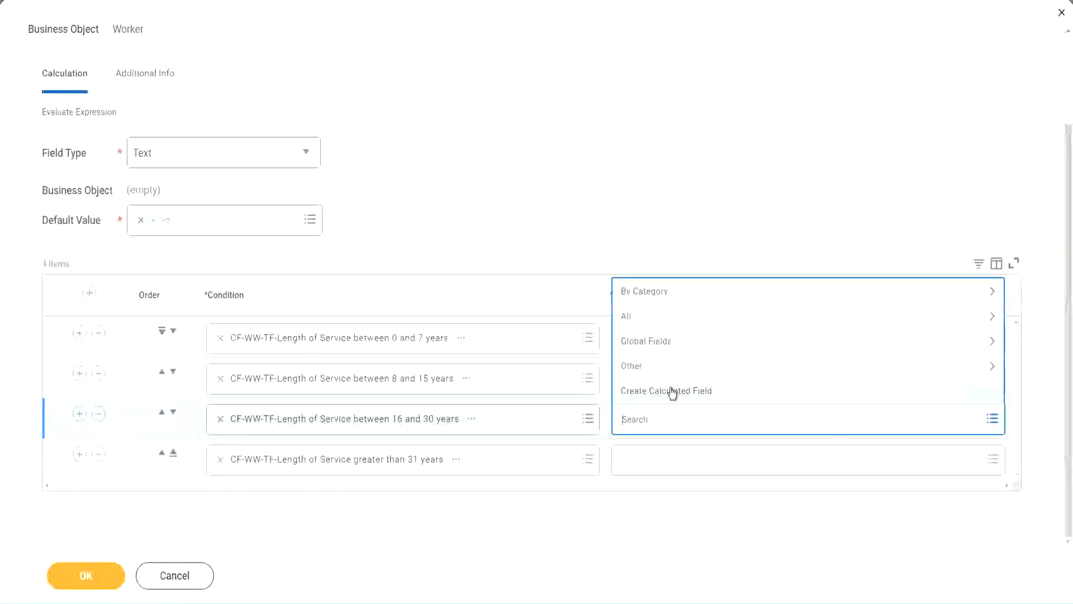
pyautogui.click(672, 391)
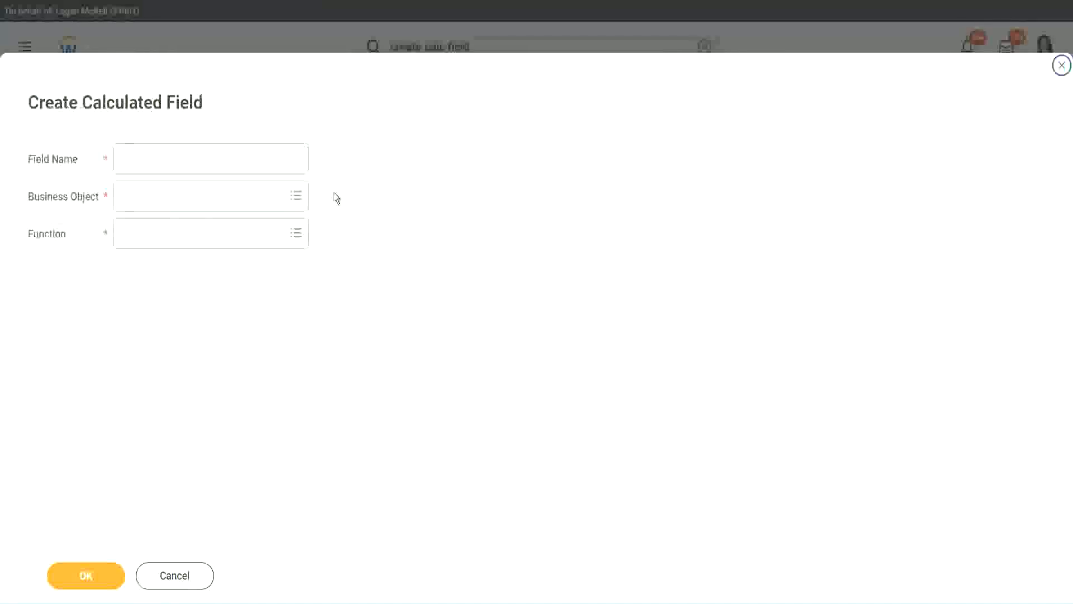
pyautogui.click(226, 158)
pyautogui.write('CF WW TC Amount')
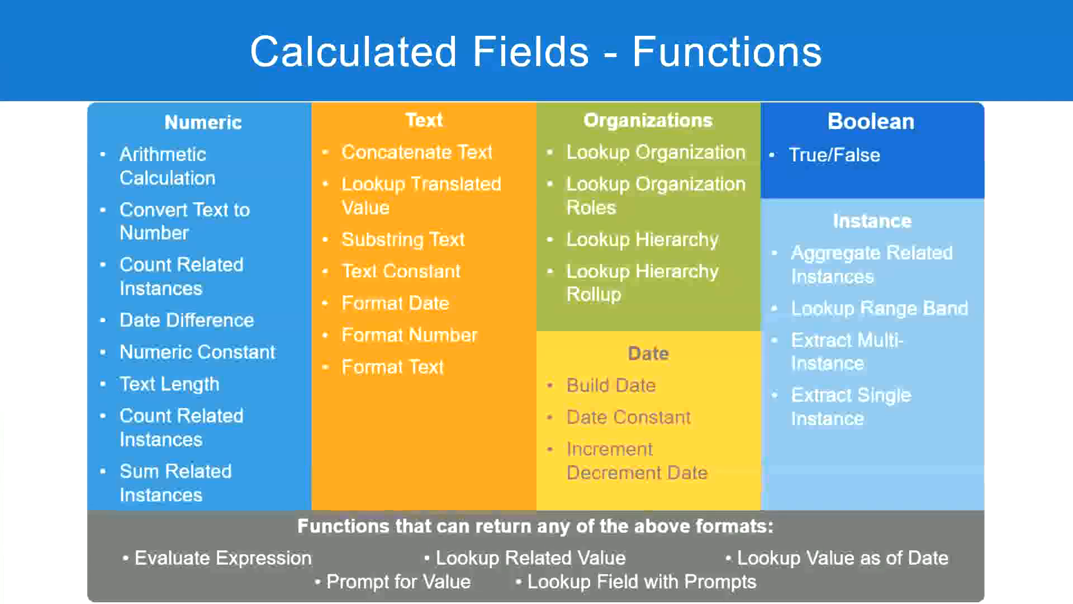
pyautogui.hotkey('alt', 'Tab')
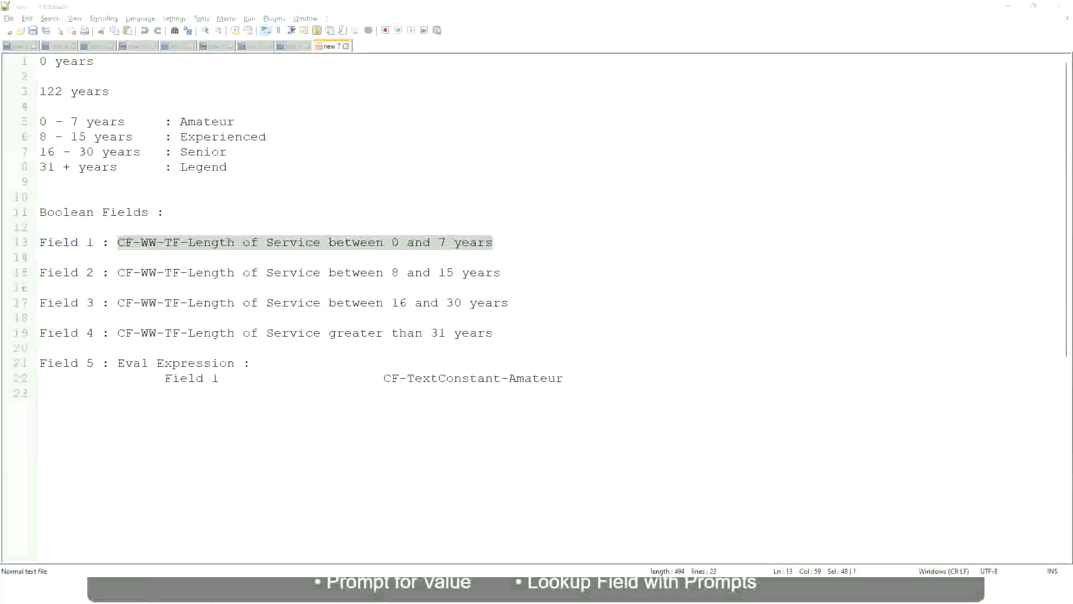
pyautogui.hotkey('alt', 'Tab')
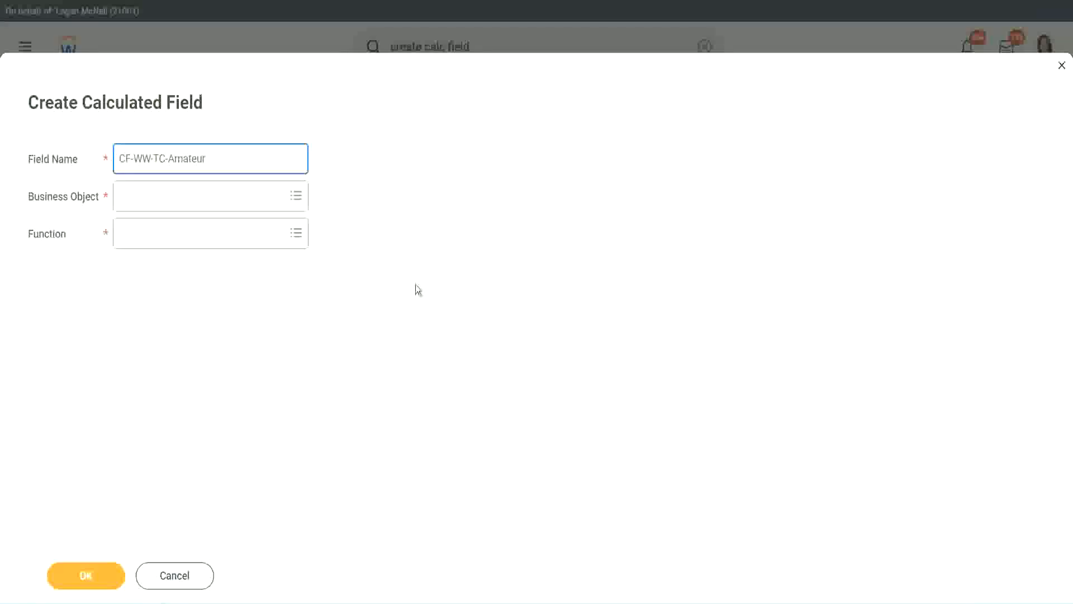
# - Set the business object of the 16 to 30 years return value field to Global
pyautogui.click(123, 197)
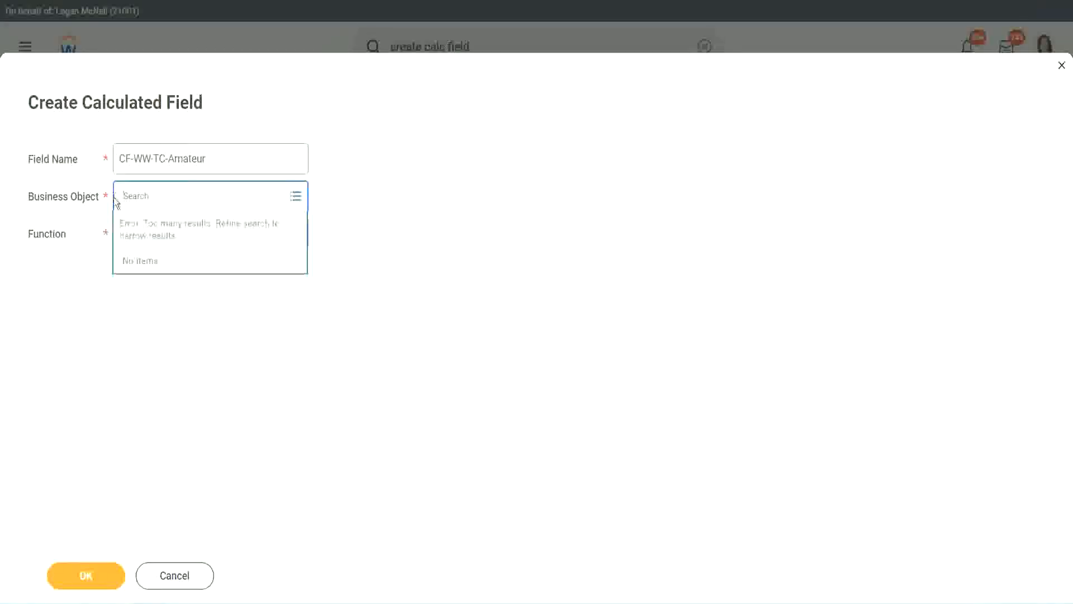
pyautogui.write('global')
pyautogui.press('Return')
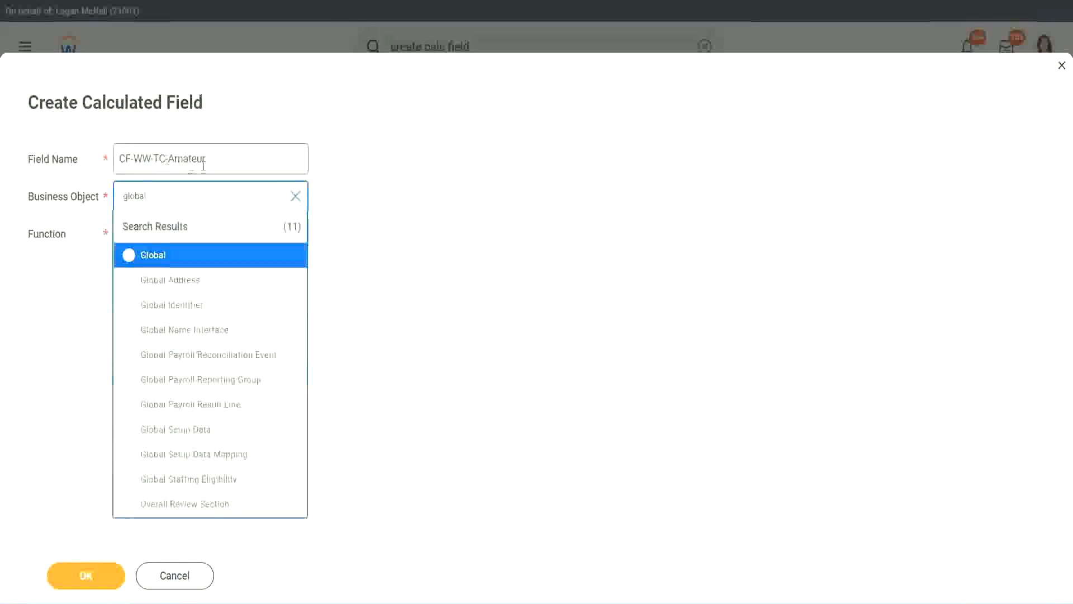
pyautogui.click(151, 257)
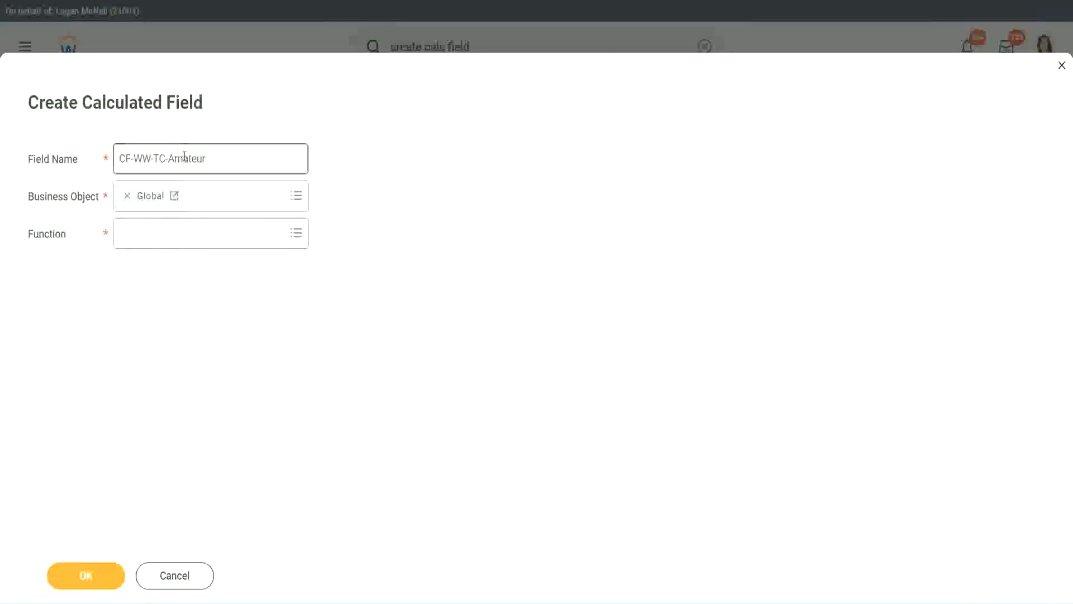
# - Name the 16 to 30 years return value field CF-WW-TC-Senior and choose the Text Constant function
pyautogui.doubleClick(197, 158)
pyautogui.write('Senior')
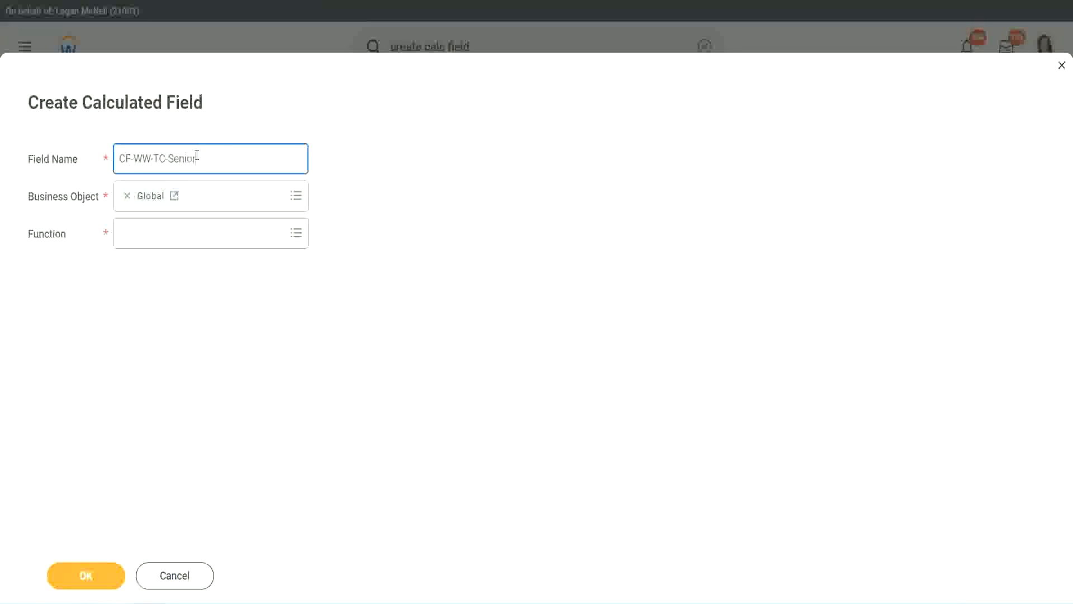
pyautogui.click(171, 243)
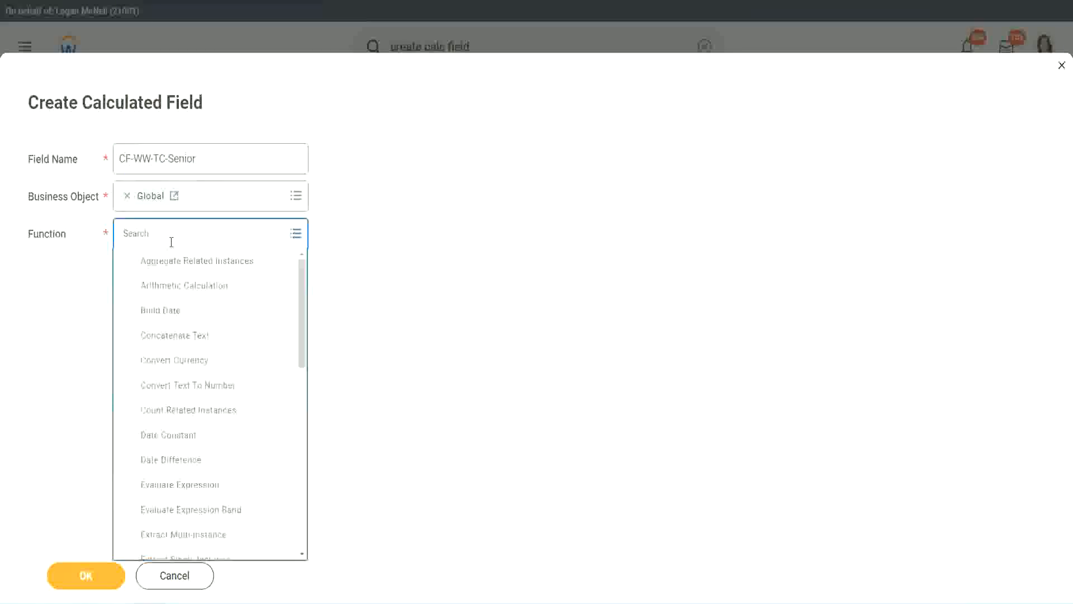
pyautogui.write('tc')
pyautogui.click(168, 288)
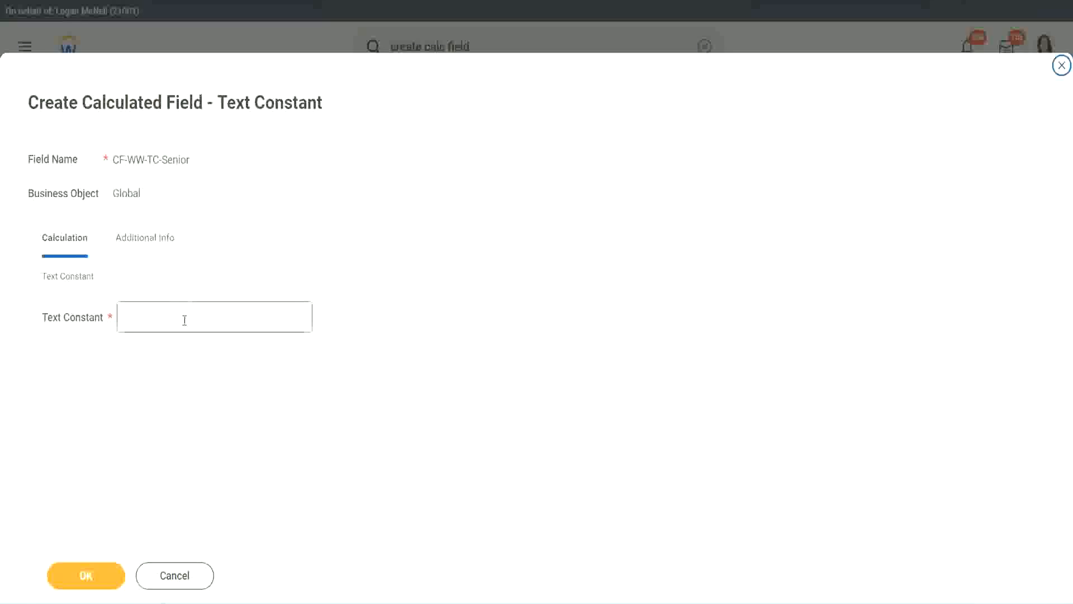
# - Set the text constant's value to Senior and save the field
pyautogui.click(181, 314)
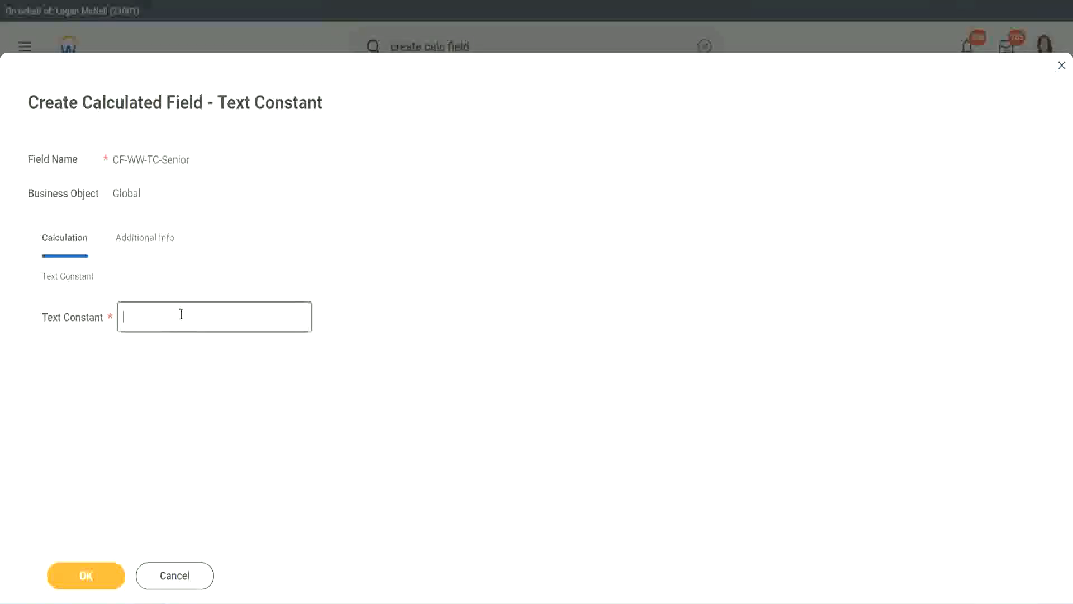
pyautogui.write('Senior')
pyautogui.click(106, 585)
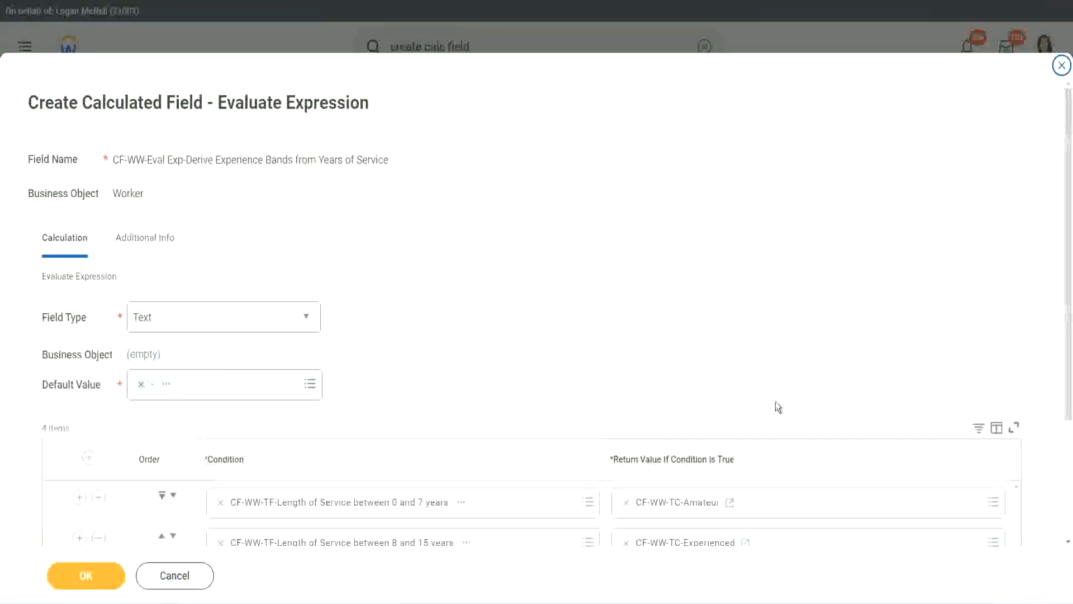
# - Start a calculated field named CF-WW-TC-Legend as the return value for the greater than 31 years condition
pyautogui.scroll(-3, 776, 403)
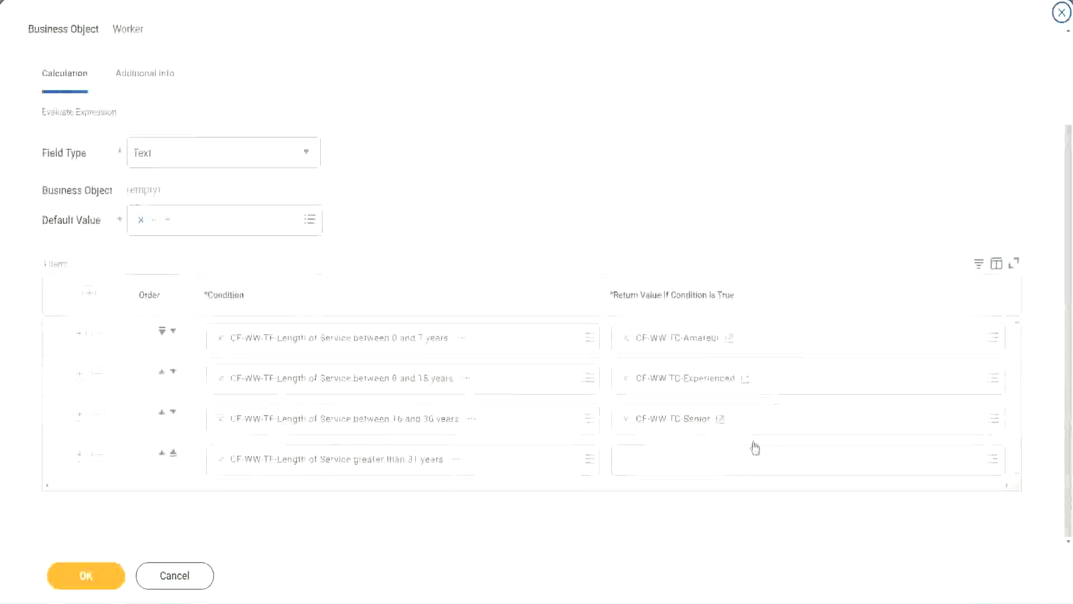
pyautogui.rightClick(655, 426)
pyautogui.click(651, 481)
pyautogui.click(654, 466)
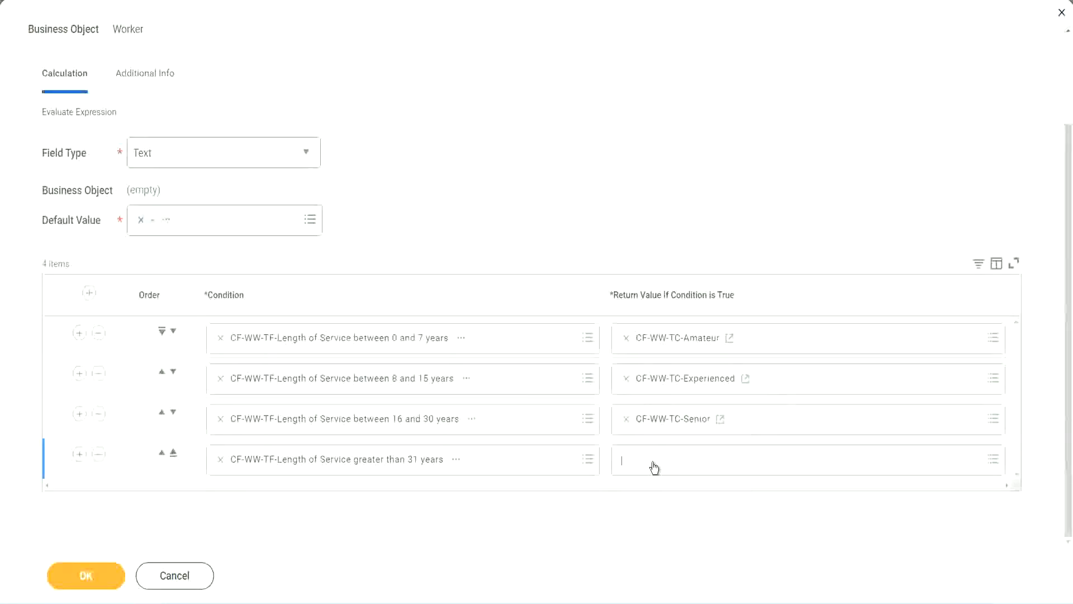
pyautogui.click(664, 435)
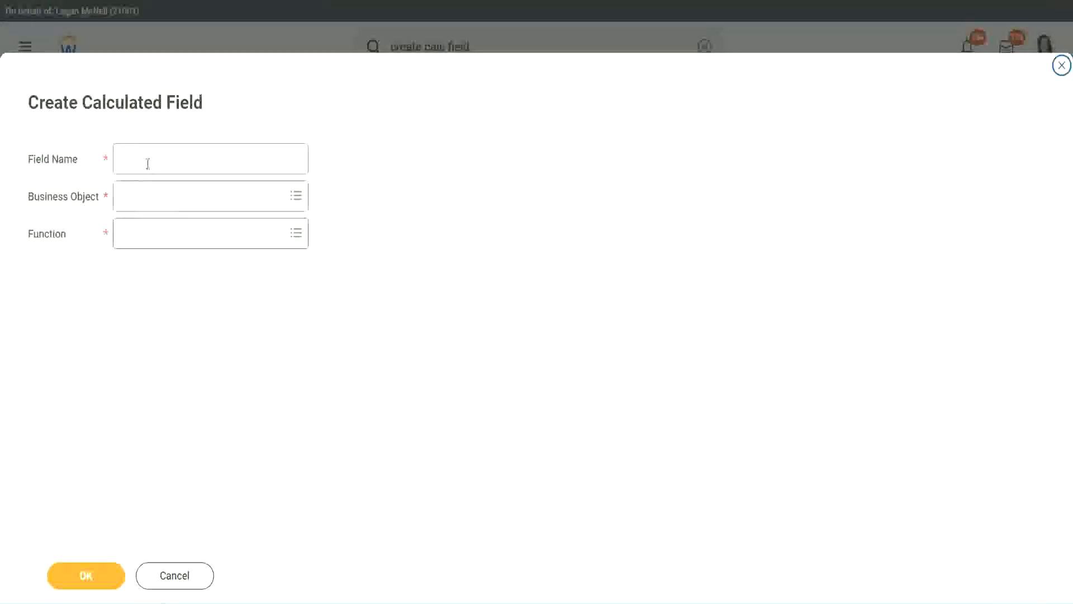
pyautogui.click(150, 162)
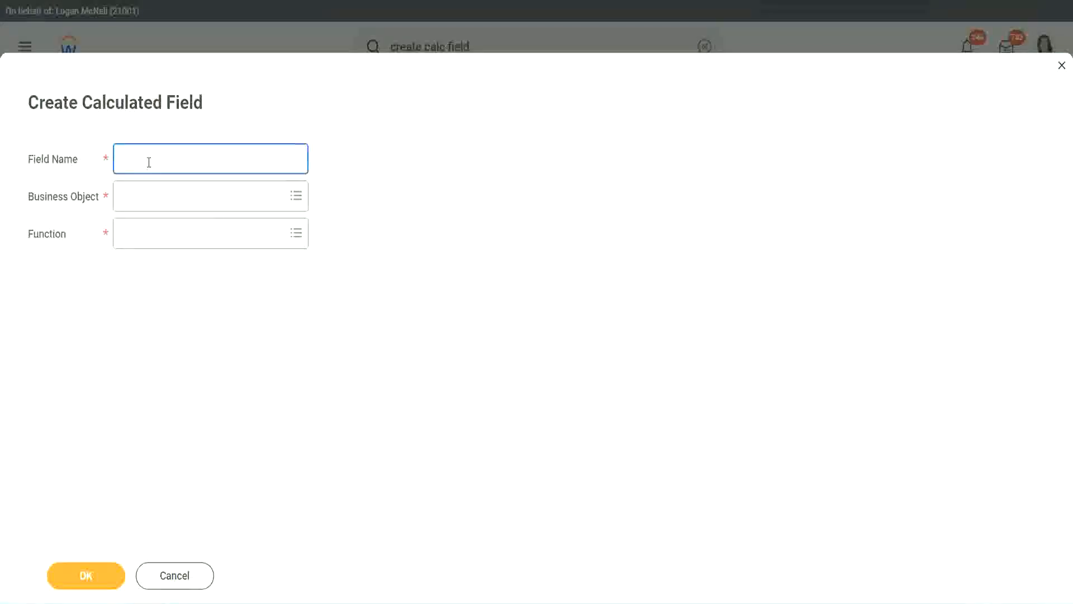
pyautogui.hotkey('ctrl', 'v')
pyautogui.doubleClick(182, 158)
pyautogui.write('Legen')
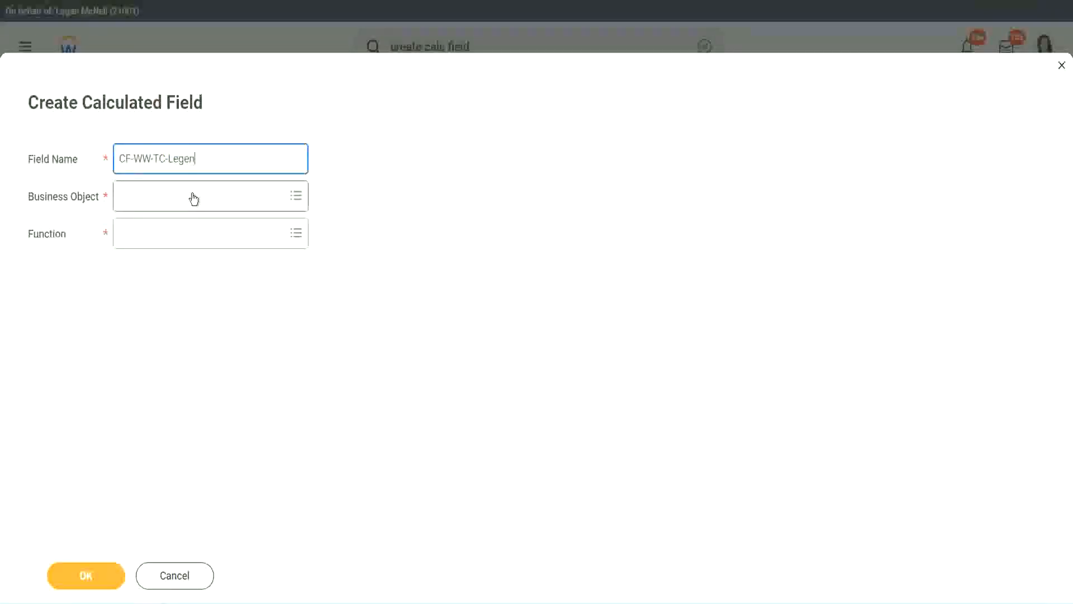
# - Give the CF-WW-TC-Legend field the business object Global and the function Text Constant, and continue to its definition
pyautogui.click(151, 204)
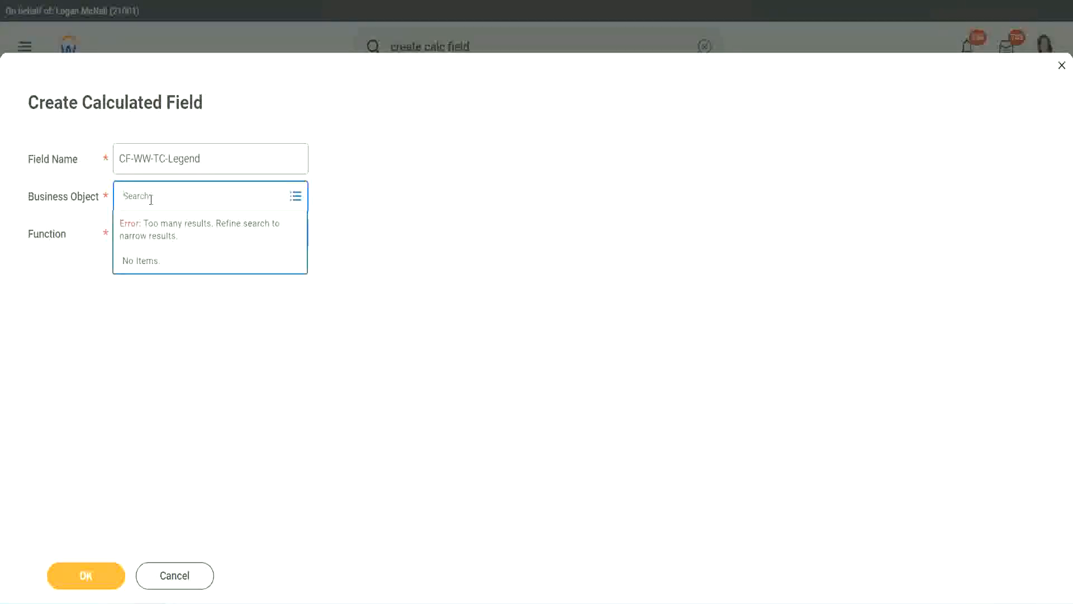
pyautogui.write('Glo')
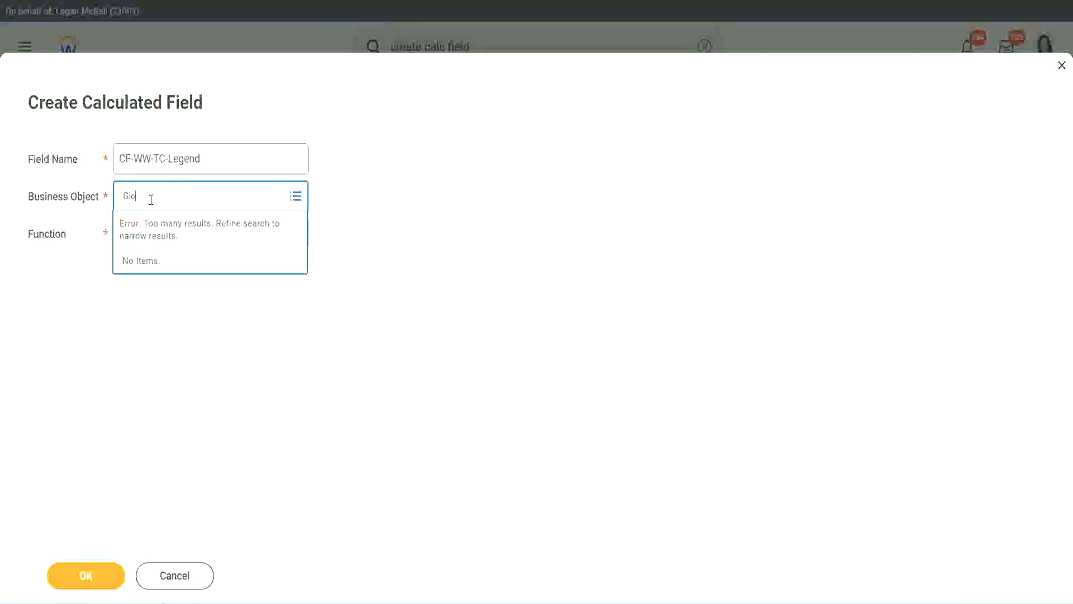
pyautogui.write('bal')
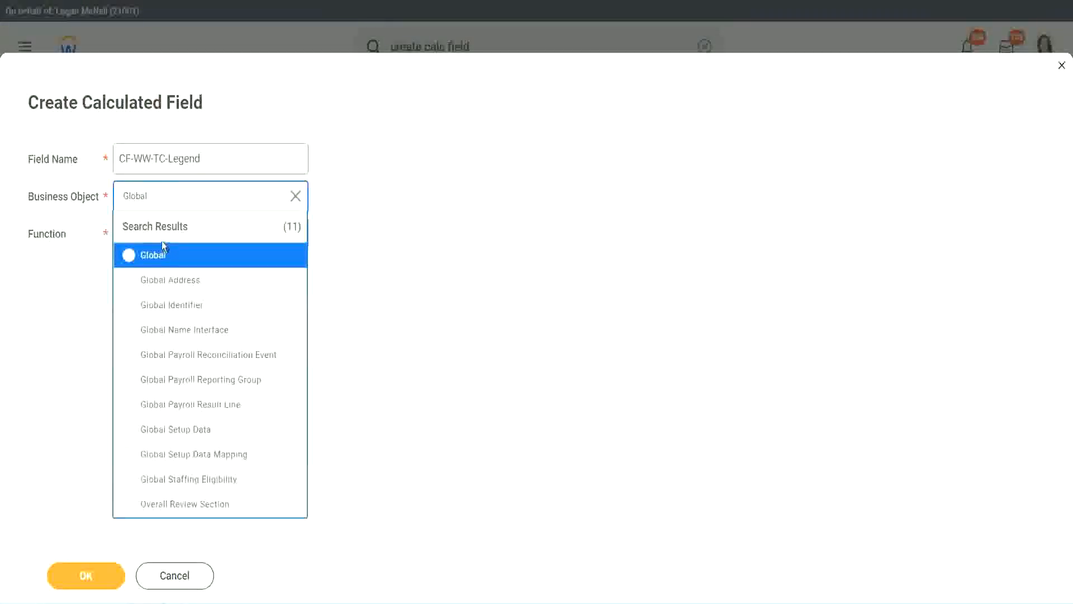
pyautogui.click(159, 255)
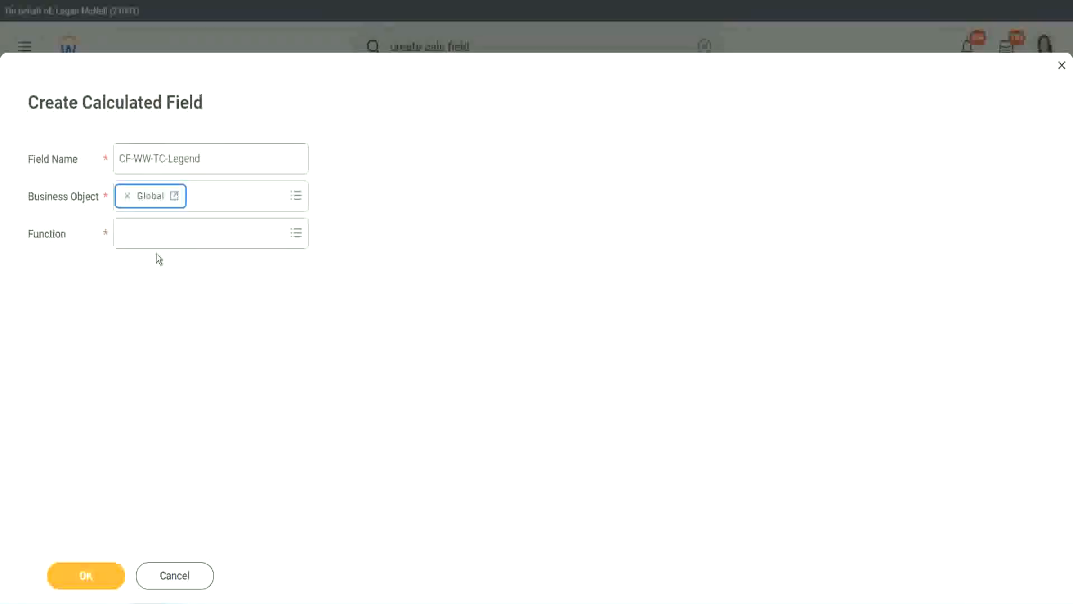
pyautogui.click(154, 233)
pyautogui.write('tc')
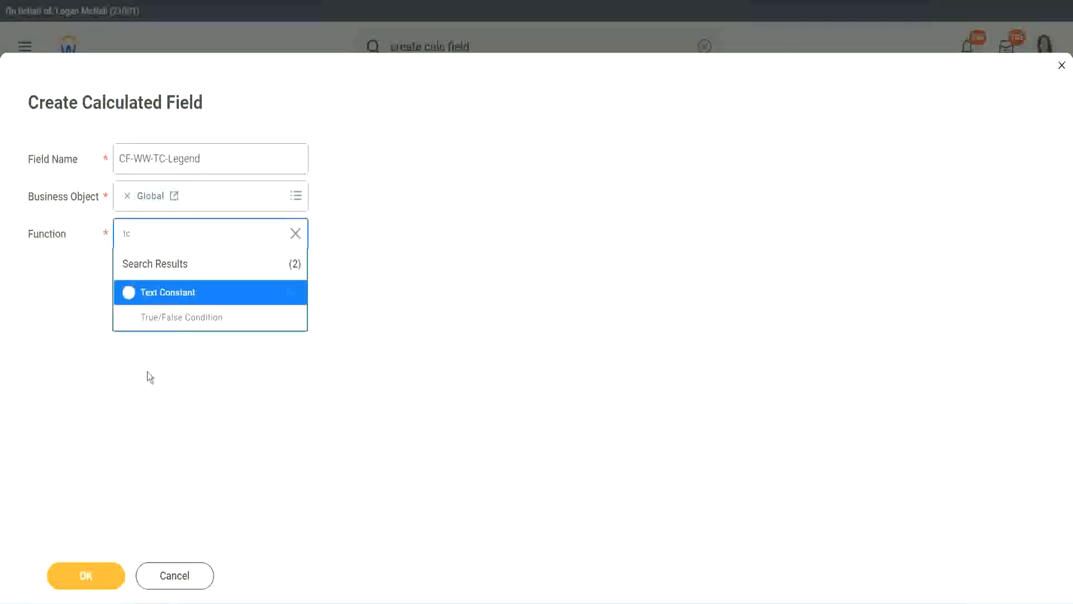
pyautogui.click(209, 295)
pyautogui.click(84, 575)
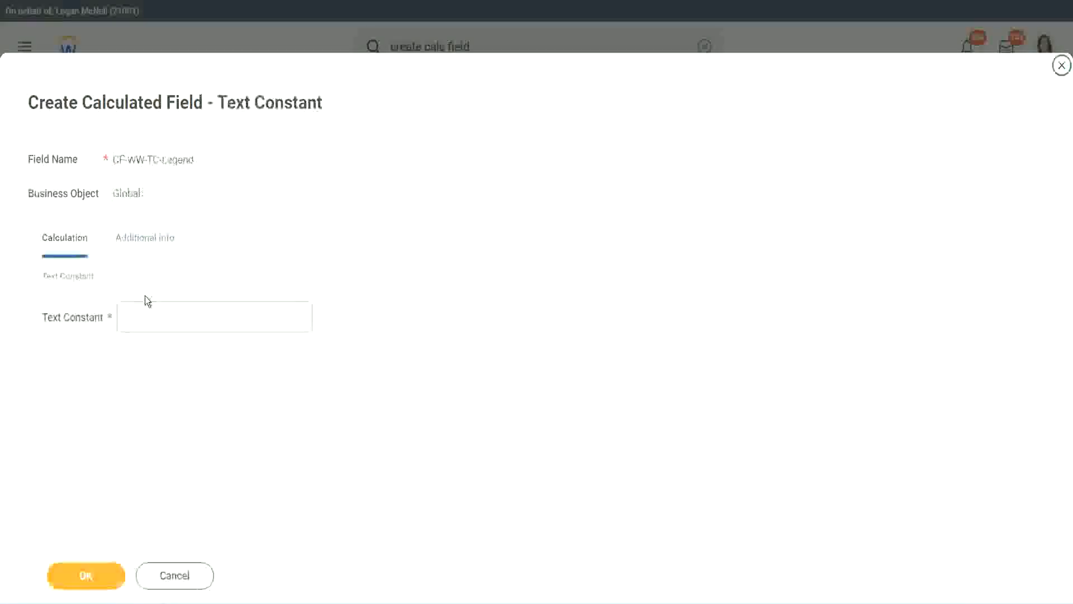
# - Set the text constant's value to Legend and save the field
pyautogui.click(139, 318)
pyautogui.write('Legend')
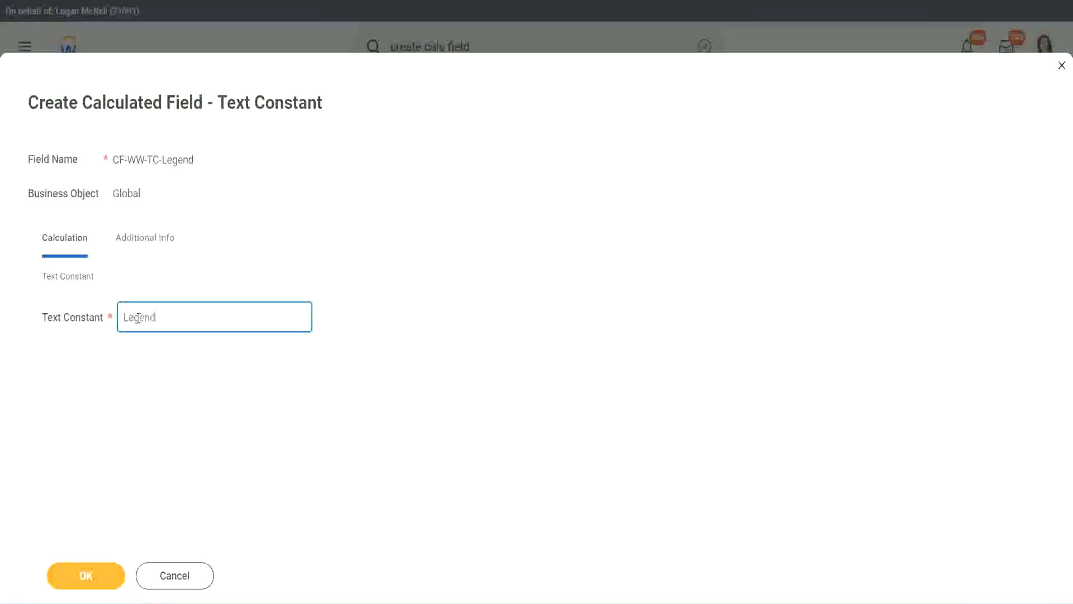
pyautogui.click(93, 575)
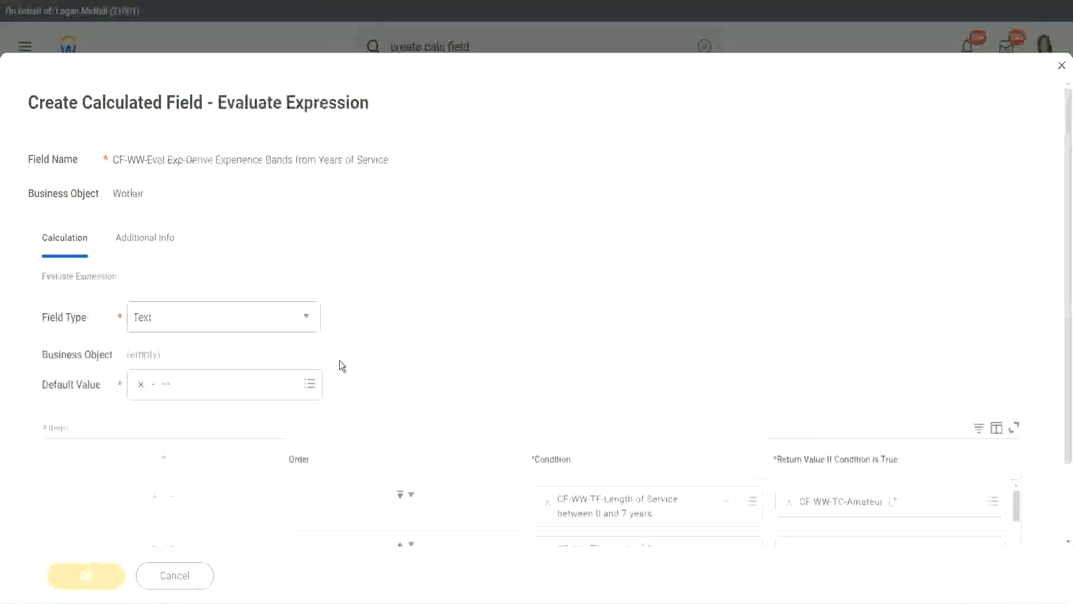
pyautogui.scroll(-3, 567, 299)
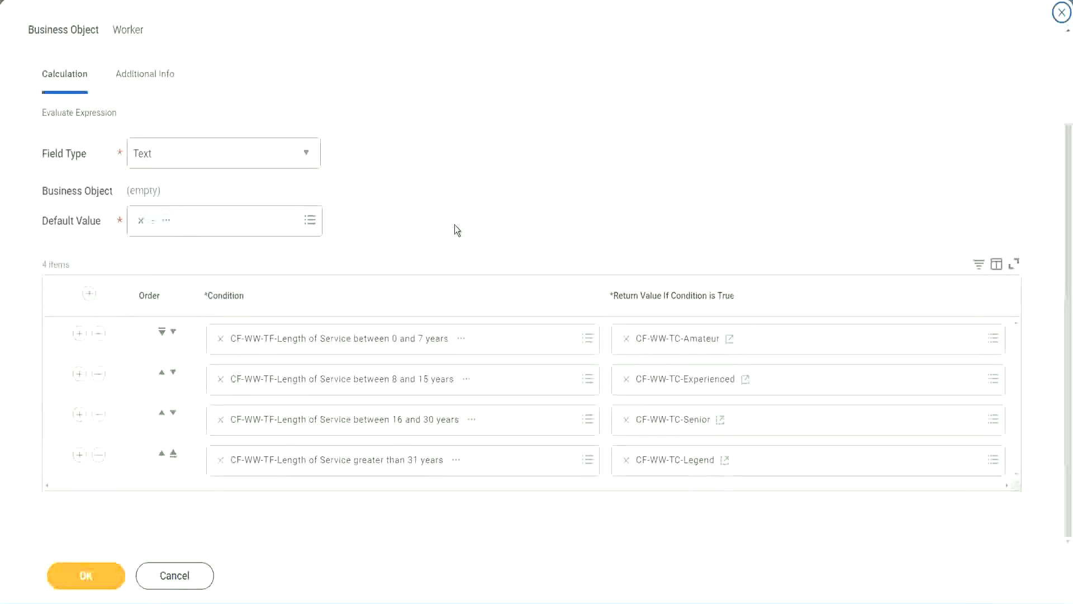
pyautogui.scroll(2, 454, 224)
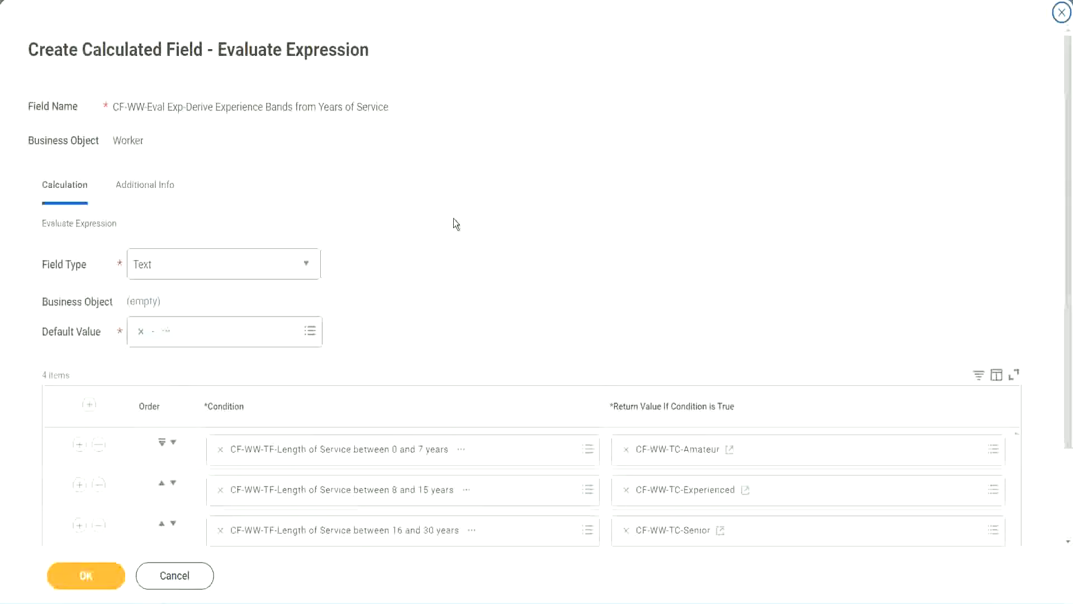
pyautogui.scroll(-2, 453, 219)
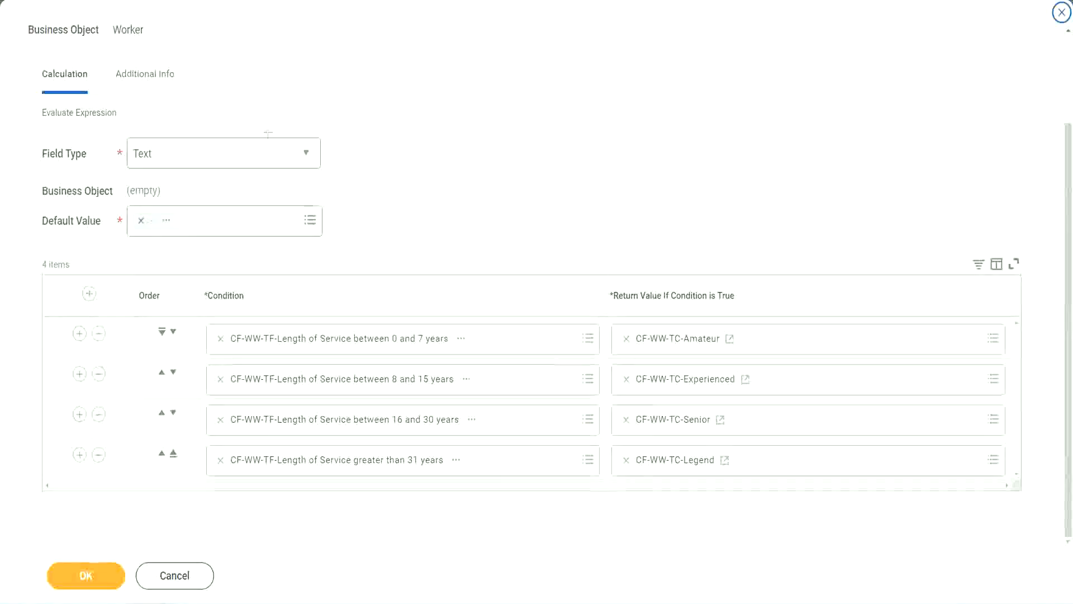
pyautogui.moveTo(687, 157); pyautogui.dragTo(696, 268)
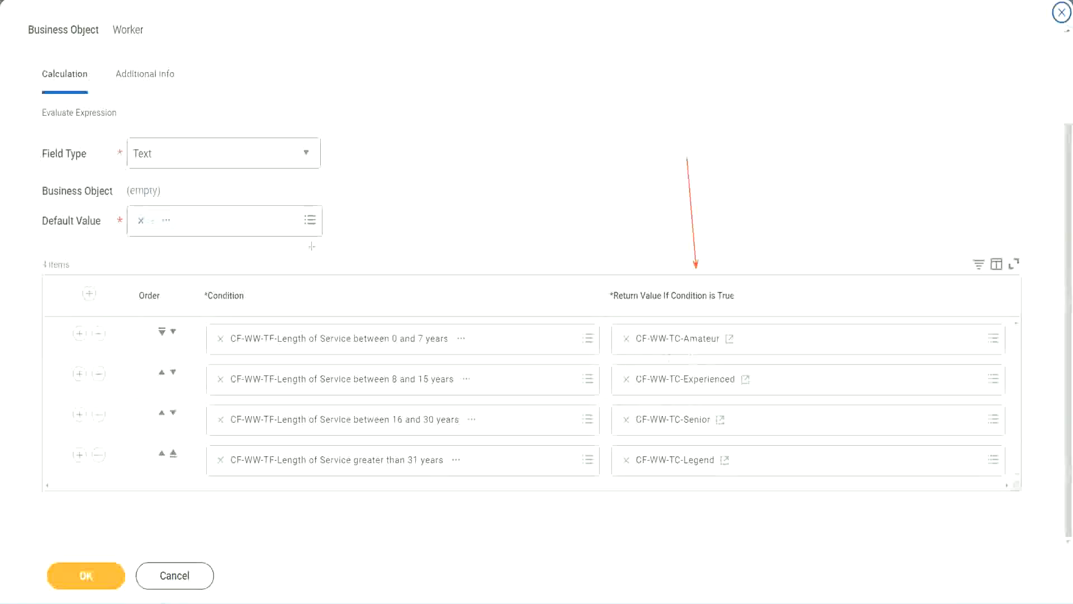
pyautogui.moveTo(133, 96); pyautogui.dragTo(138, 134)
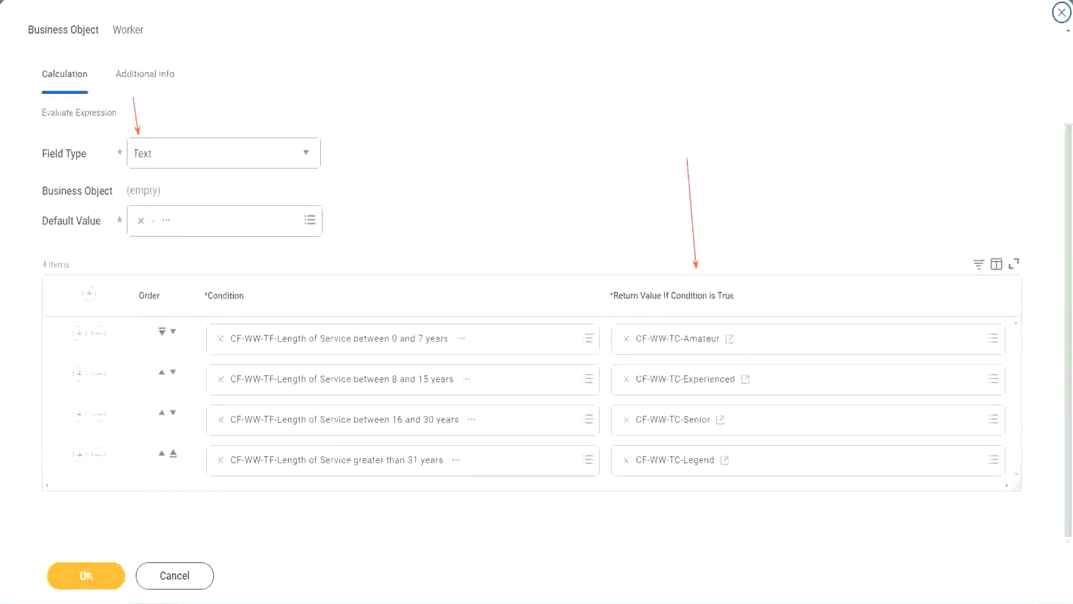
# - Save the experience bands Evaluate Expression field, copy its name from the confirmation page and close the page
pyautogui.click(94, 573)
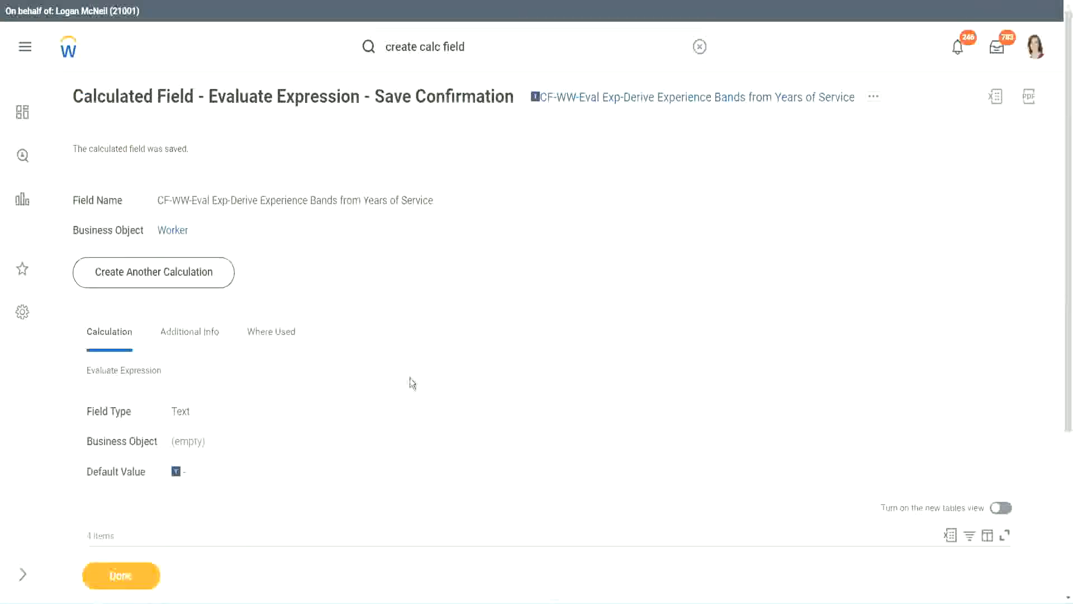
pyautogui.scroll(-4, 412, 377)
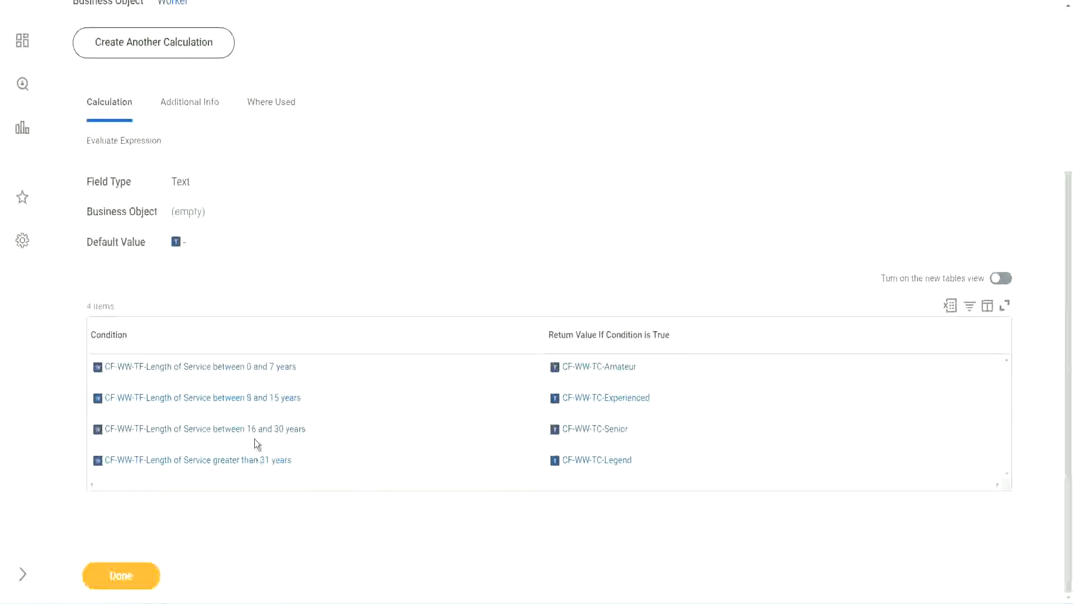
pyautogui.scroll(4, 300, 338)
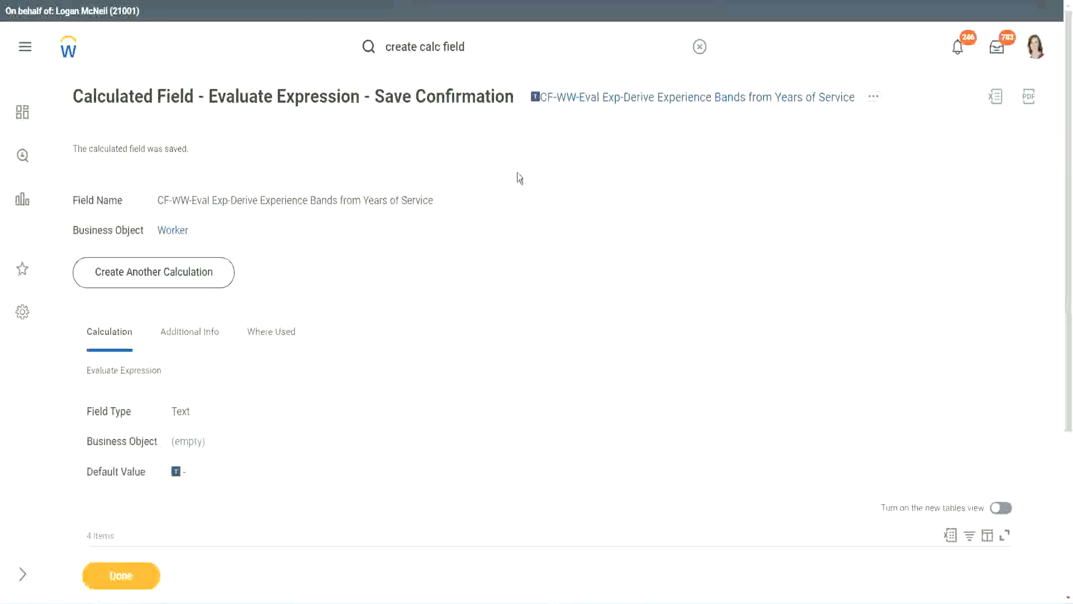
pyautogui.rightClick(630, 104)
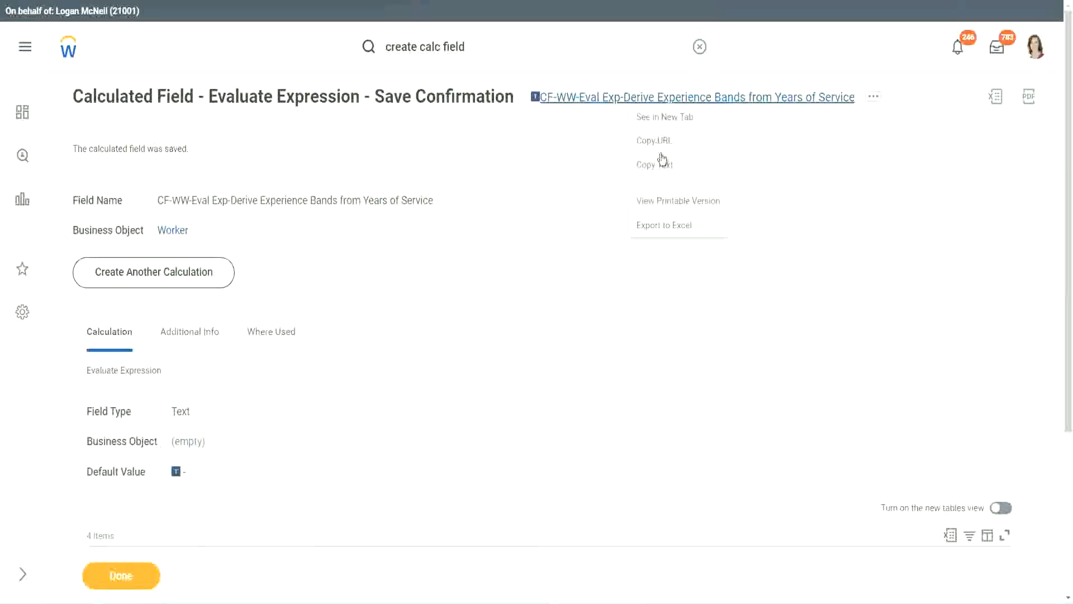
pyautogui.click(654, 166)
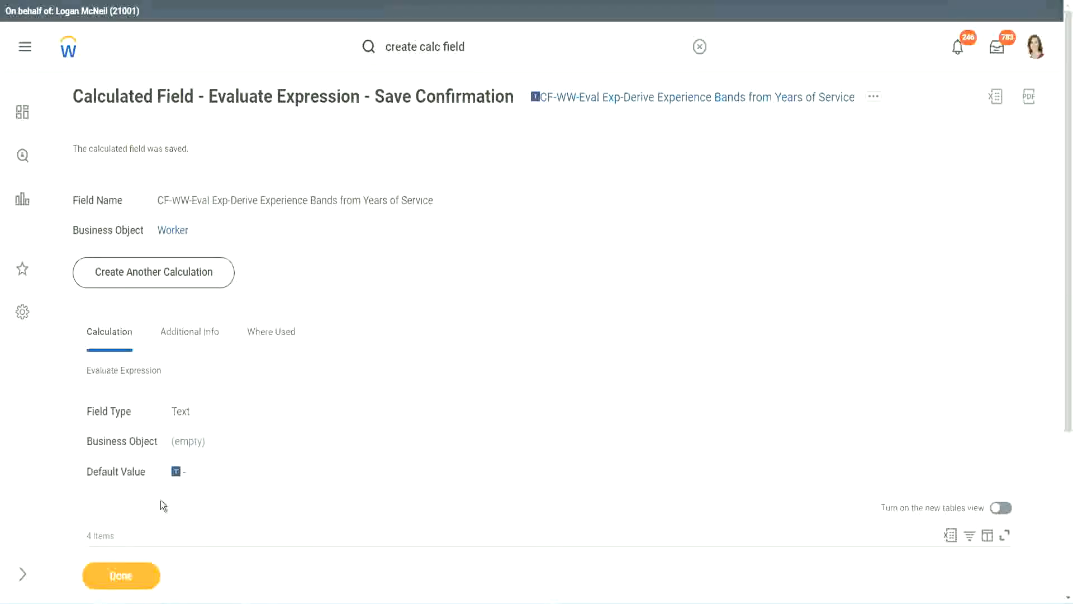
pyautogui.click(121, 576)
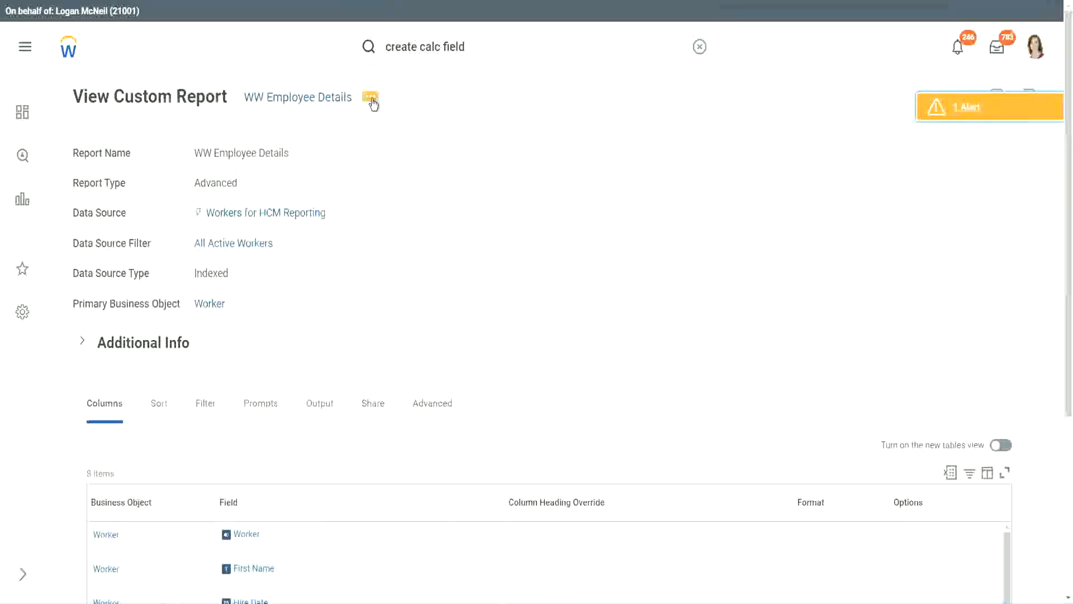
# - Open the WW Employee Details custom report for editing
pyautogui.click(373, 104)
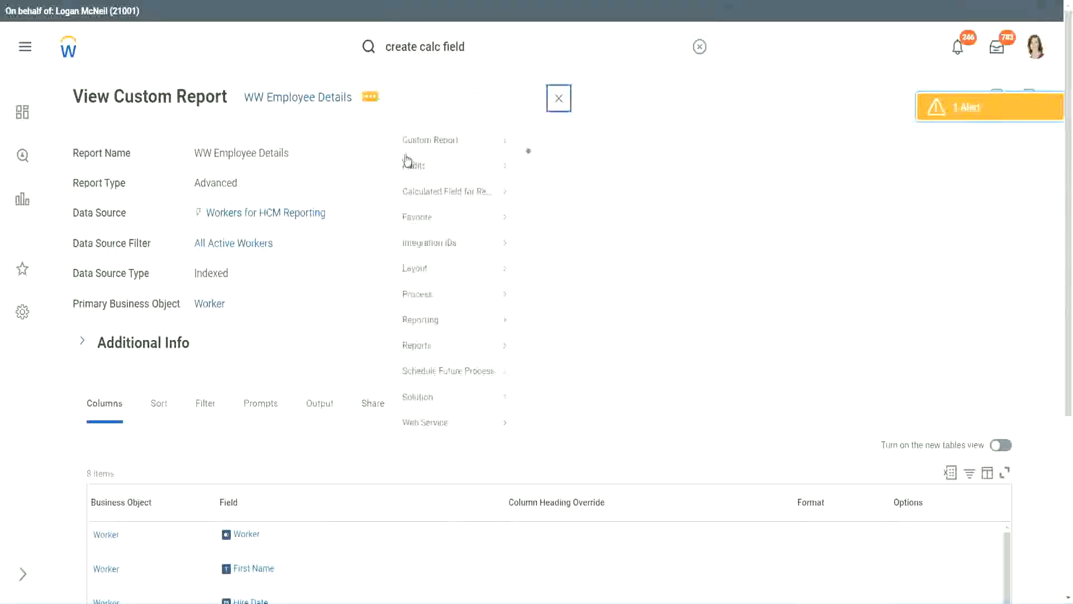
pyautogui.moveTo(439, 161)
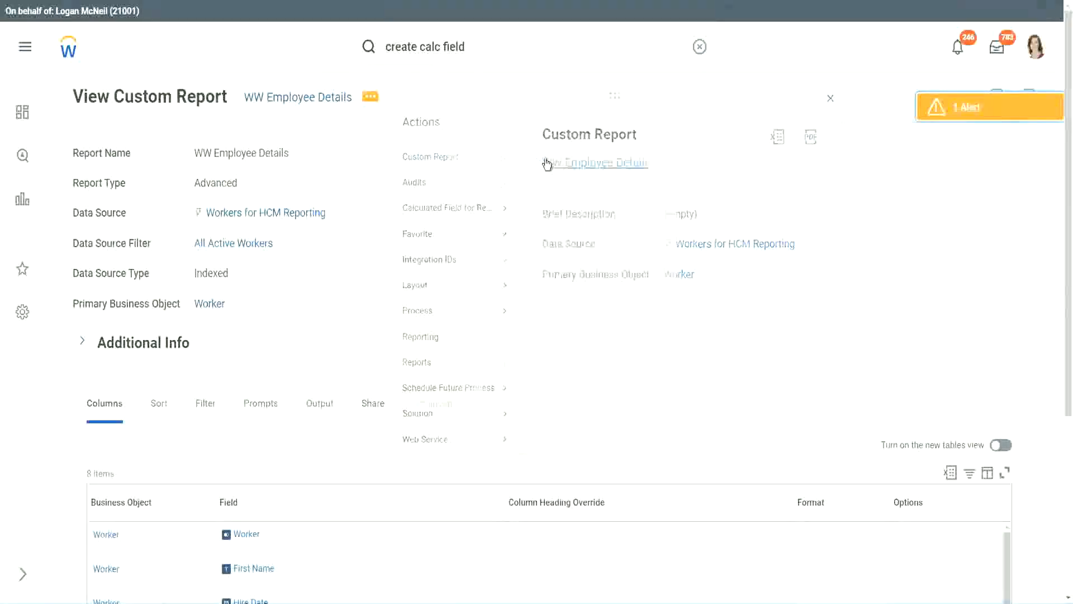
pyautogui.click(547, 164)
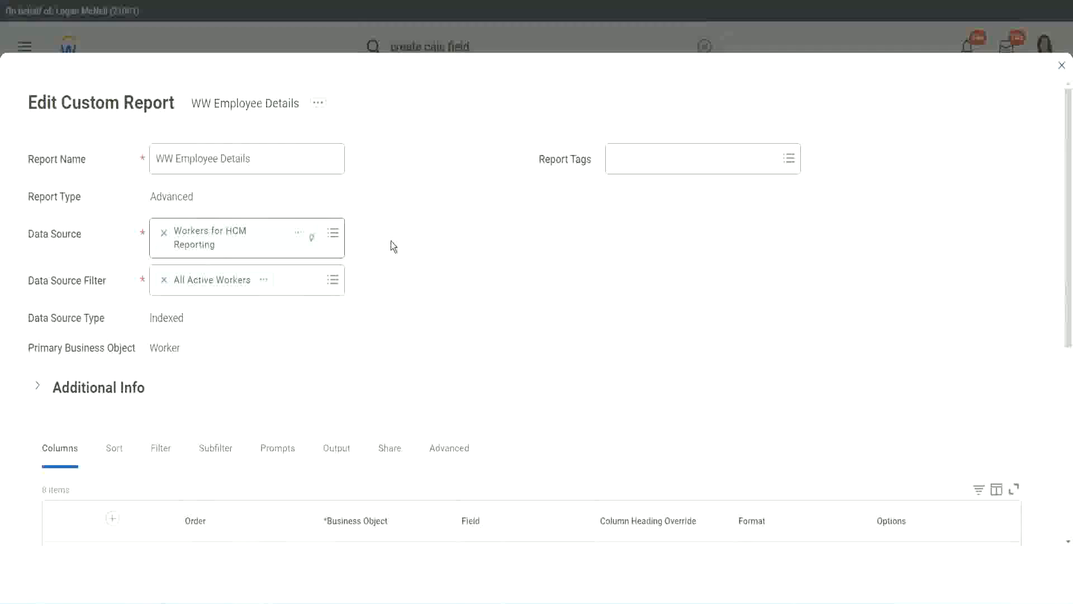
# - Add a Worker column row at the end of the report's columns and remove the Years of Service substring column
pyautogui.scroll(-4, 390, 240)
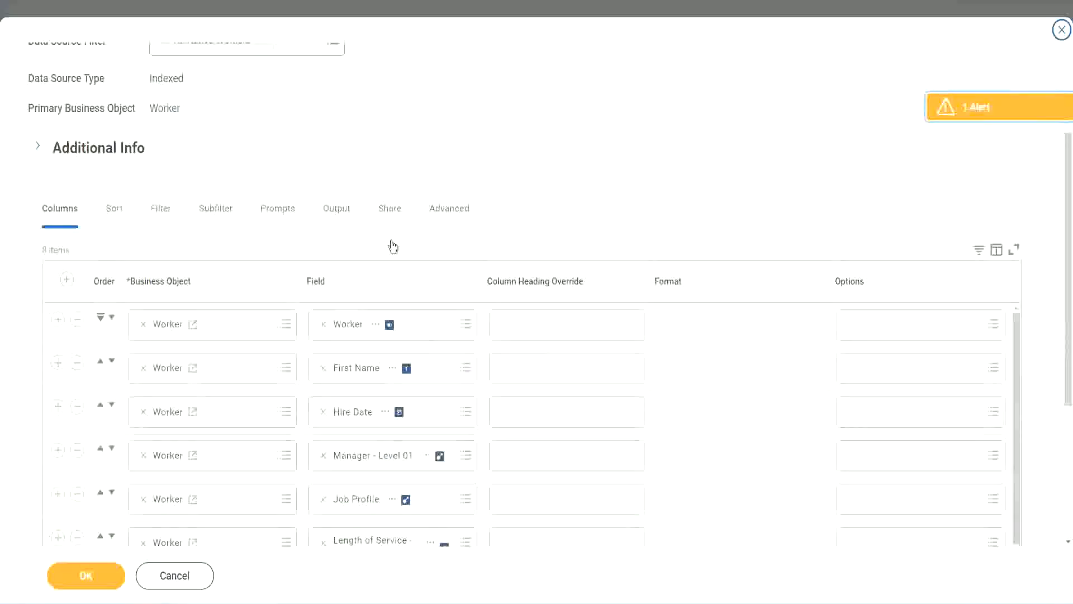
pyautogui.scroll(-2, 391, 246)
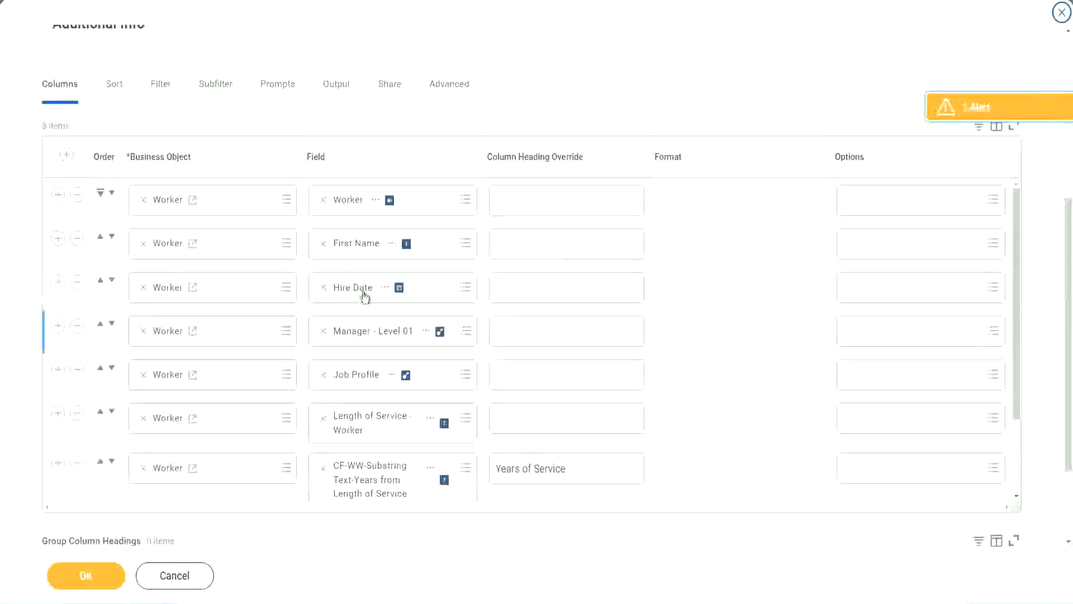
pyautogui.click(57, 462)
pyautogui.scroll(-1, 377, 324)
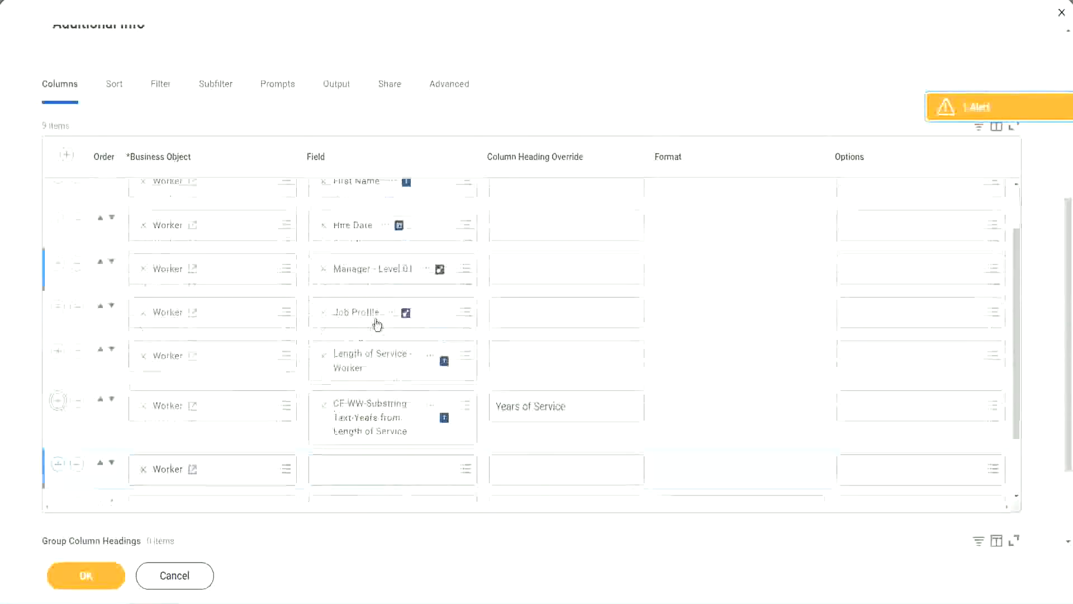
pyautogui.scroll(-2, 377, 324)
pyautogui.scroll(-3, 525, 374)
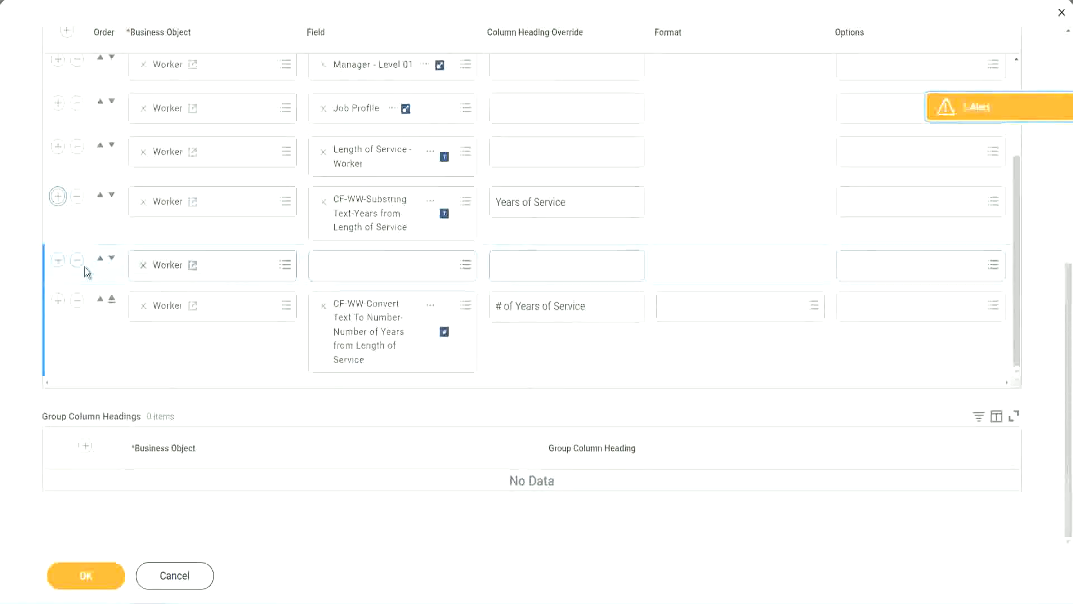
pyautogui.click(111, 259)
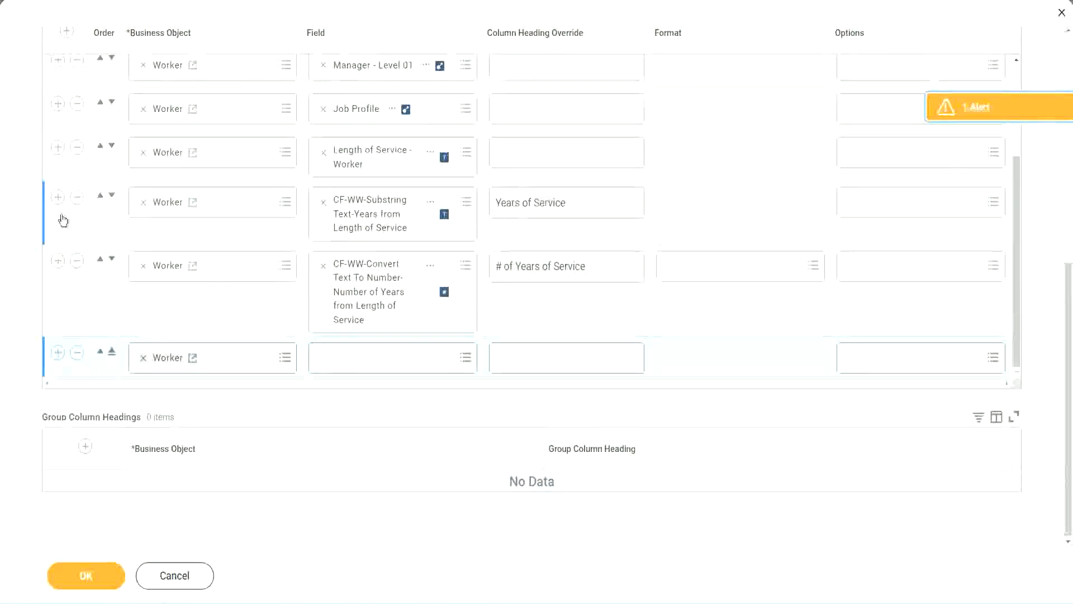
pyautogui.click(77, 197)
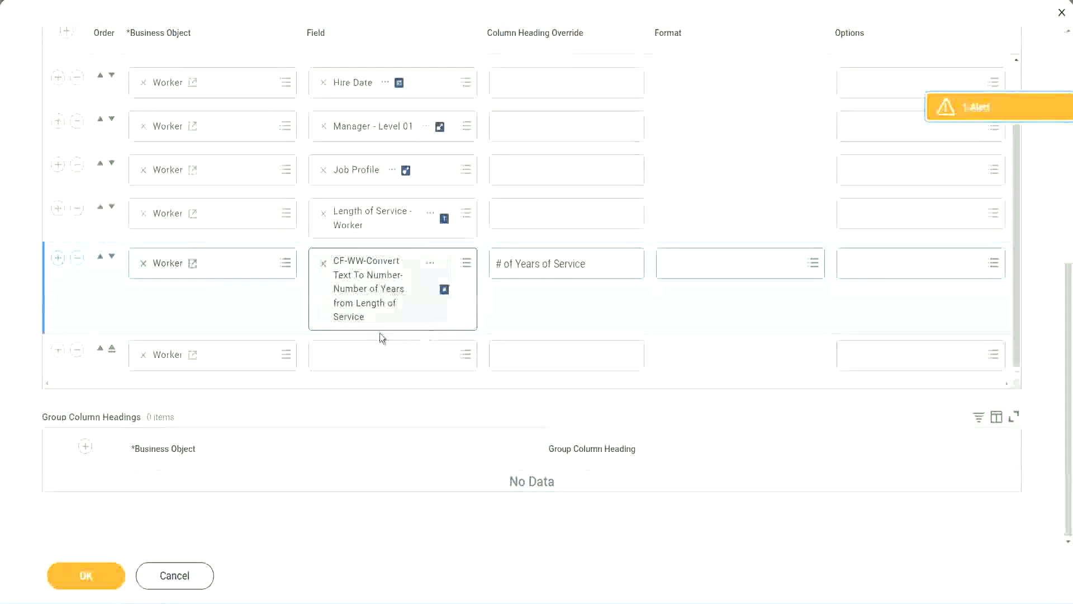
# - Set the empty column's field to CF-WW-Eval Exp-Derive Experience Bands from Years of Service, with the heading override Experience Bands
pyautogui.click(351, 358)
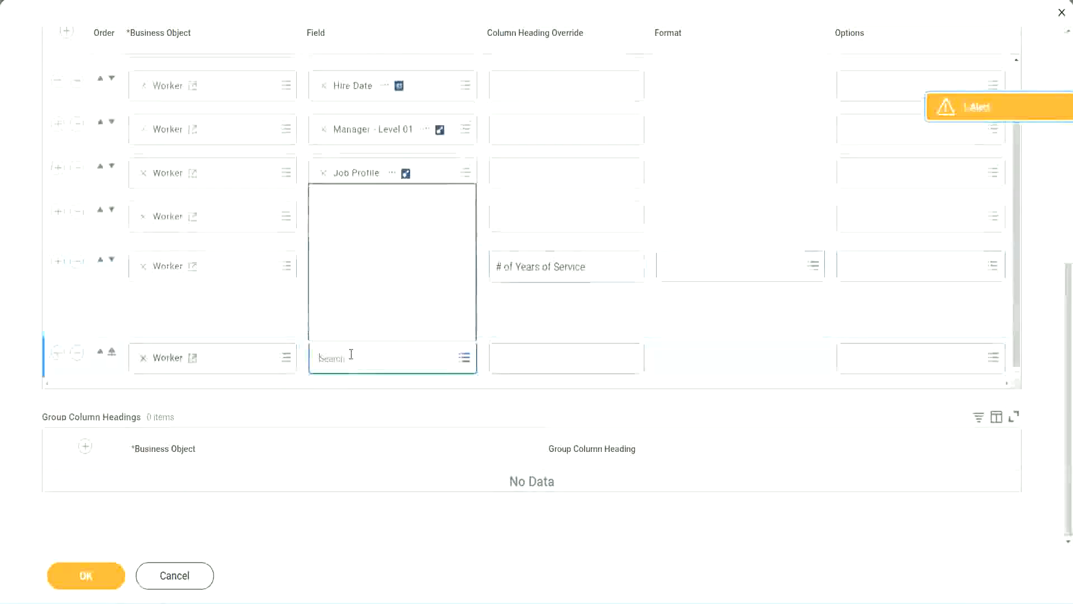
pyautogui.hotkey('ctrl', 'v')
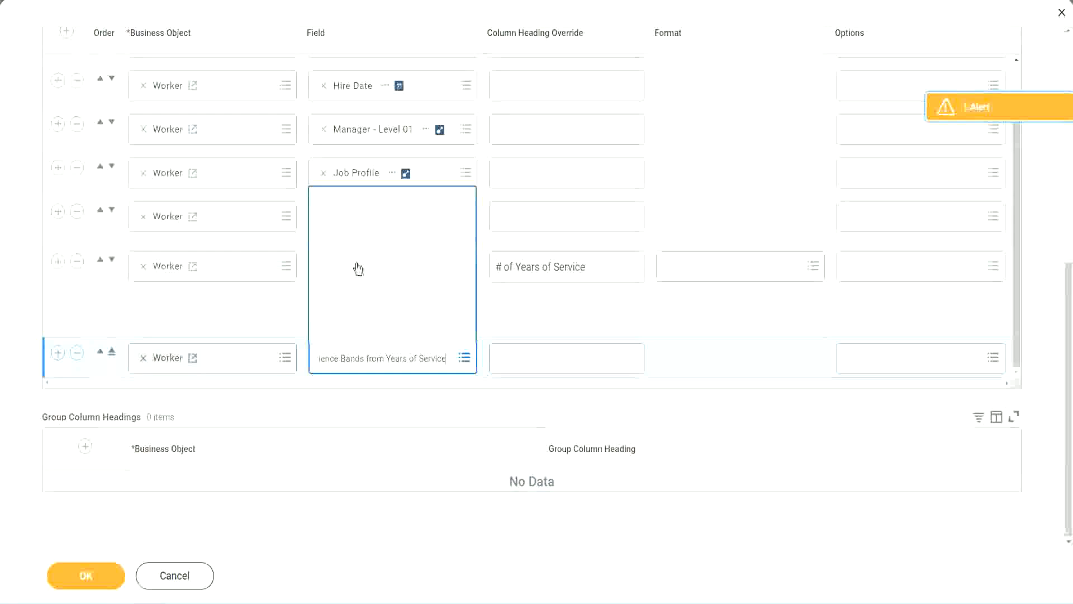
pyautogui.click(546, 322)
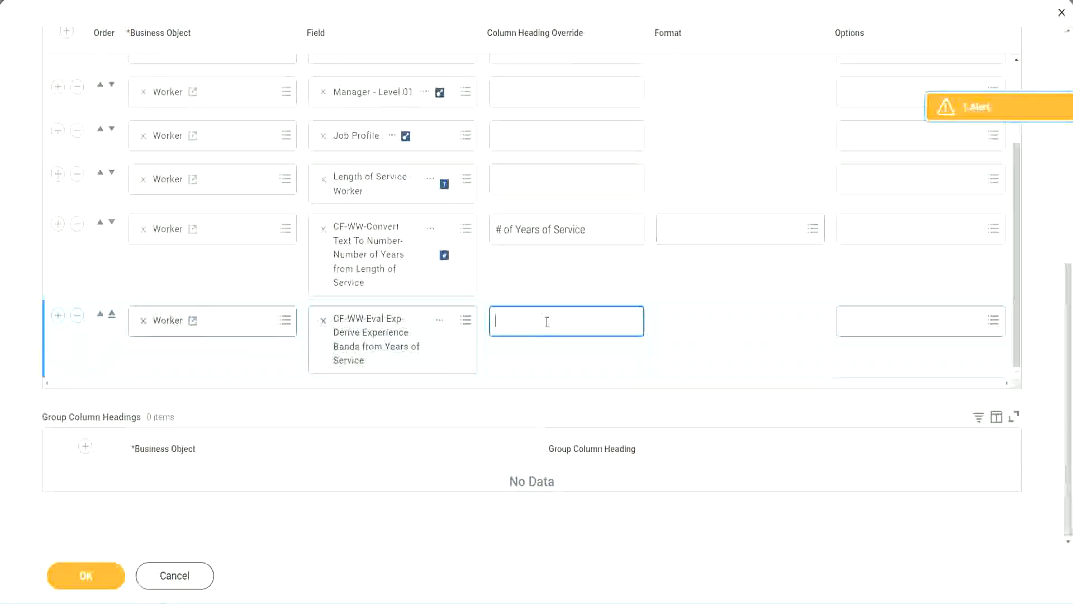
pyautogui.write('Experience')
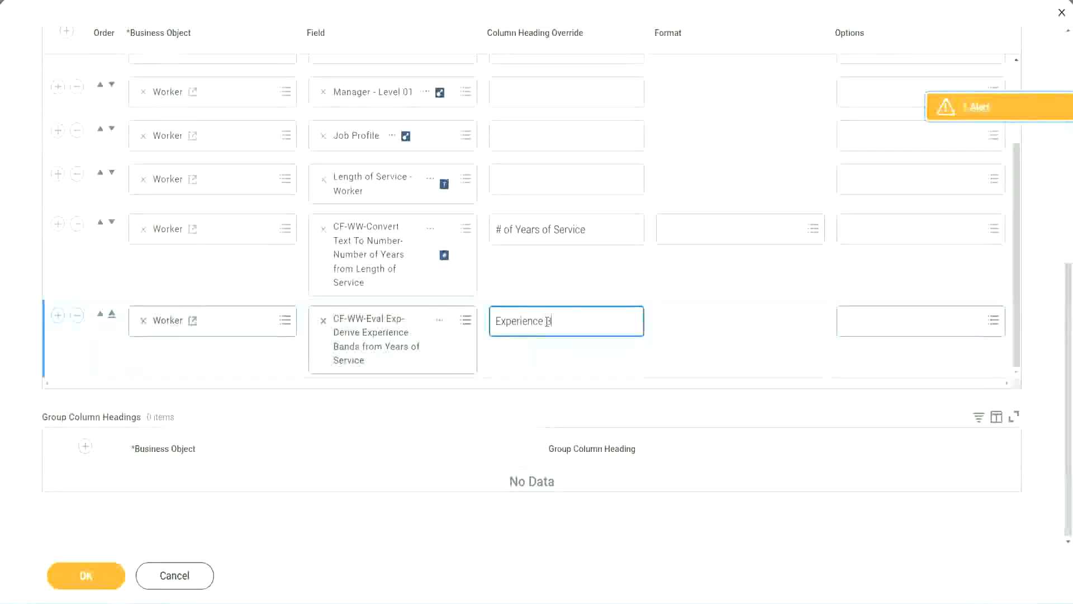
pyautogui.write(' Bands')
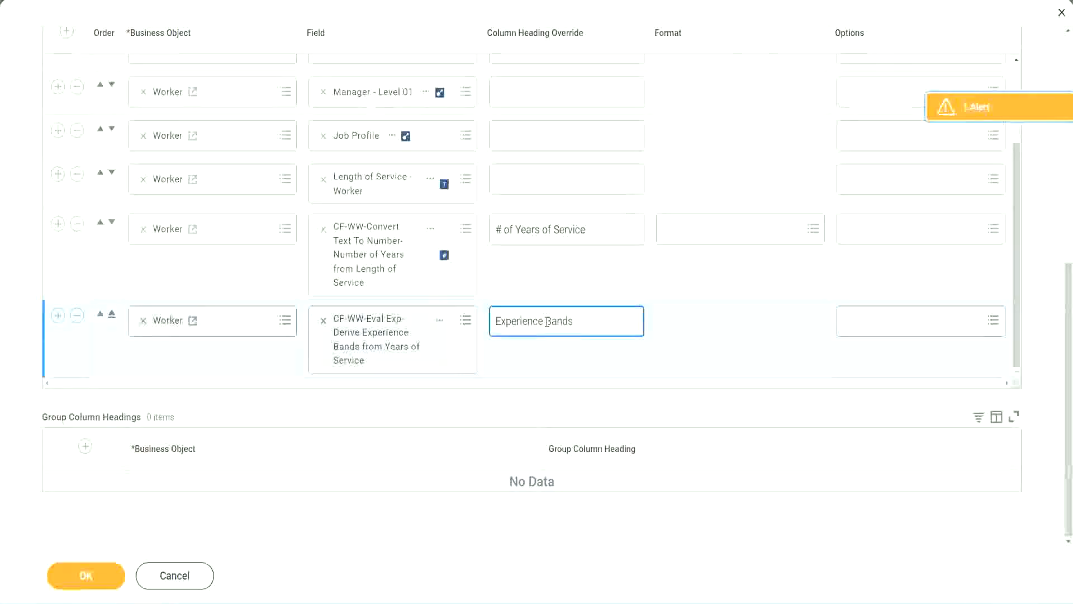
# - Save the WW Employee Details report and run it with all prompts left blank
pyautogui.click(107, 576)
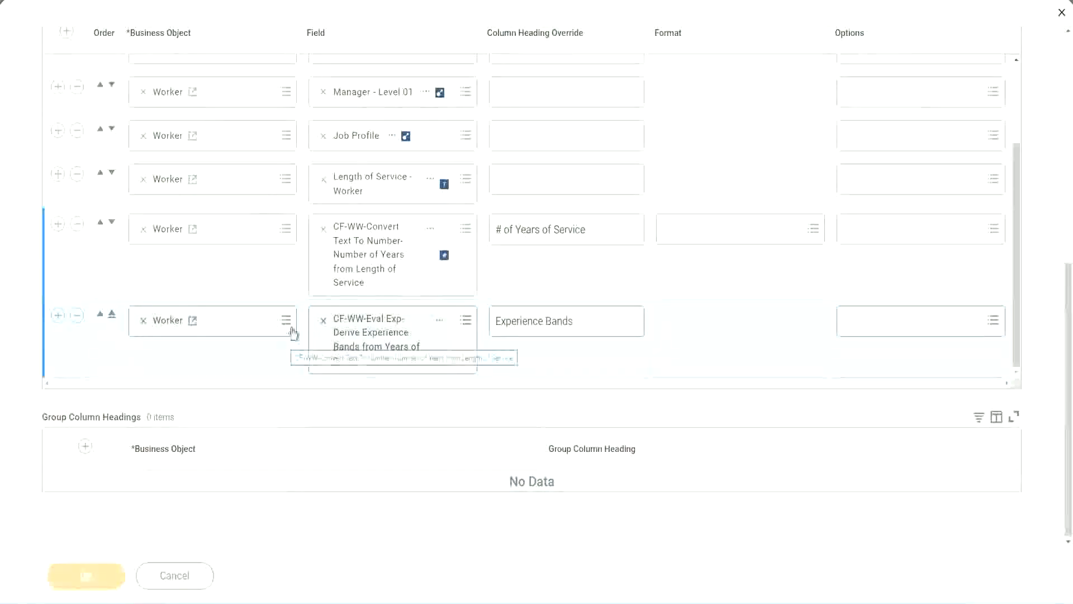
pyautogui.scroll(-5, 273, 418)
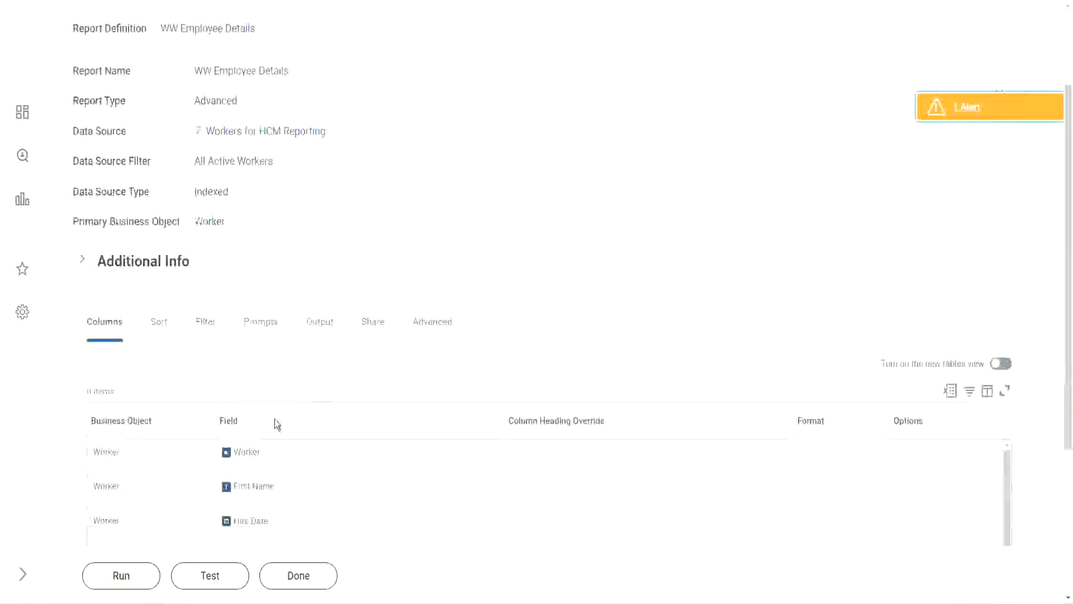
pyautogui.click(126, 576)
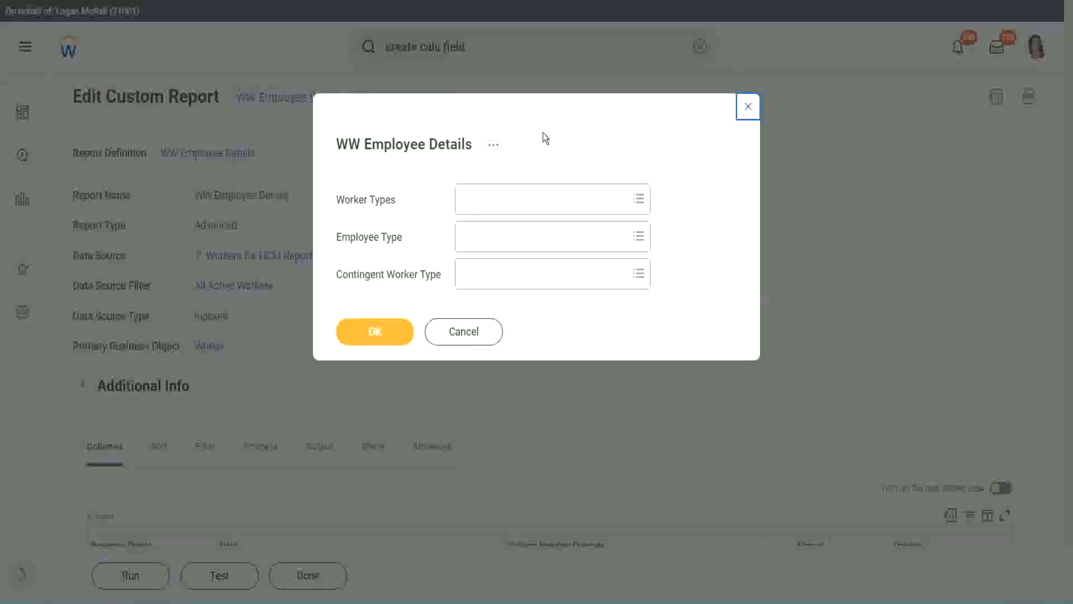
pyautogui.click(375, 338)
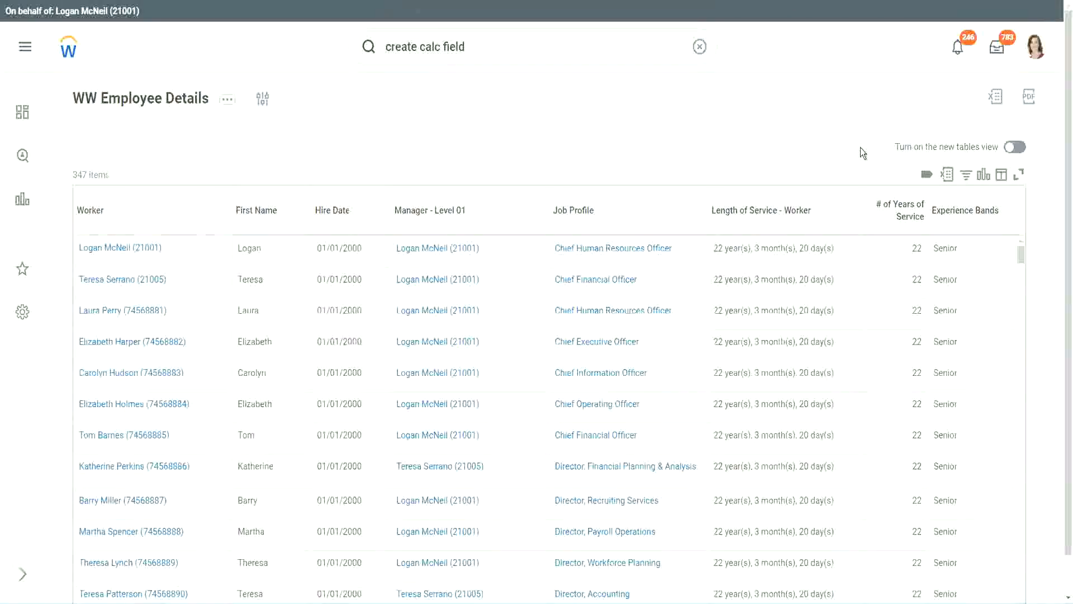
# - Compare the first worker's years of service with the 16 - 30 years Senior band in the Notepad++ notes
pyautogui.scroll(-1, 861, 151)
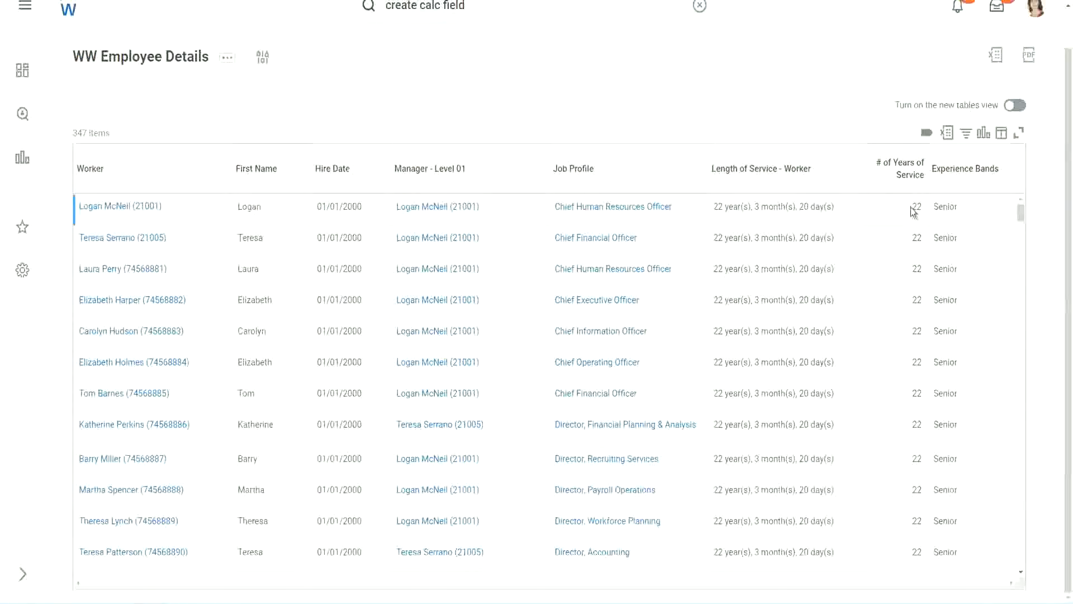
pyautogui.moveTo(912, 211); pyautogui.dragTo(924, 209)
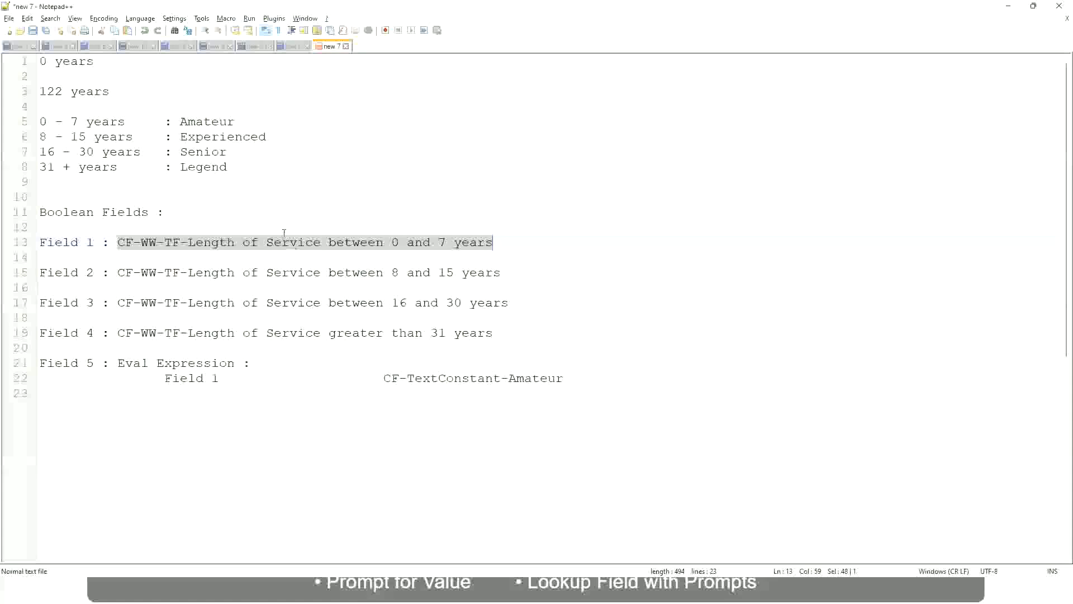
pyautogui.click(165, 196)
pyautogui.click(181, 151)
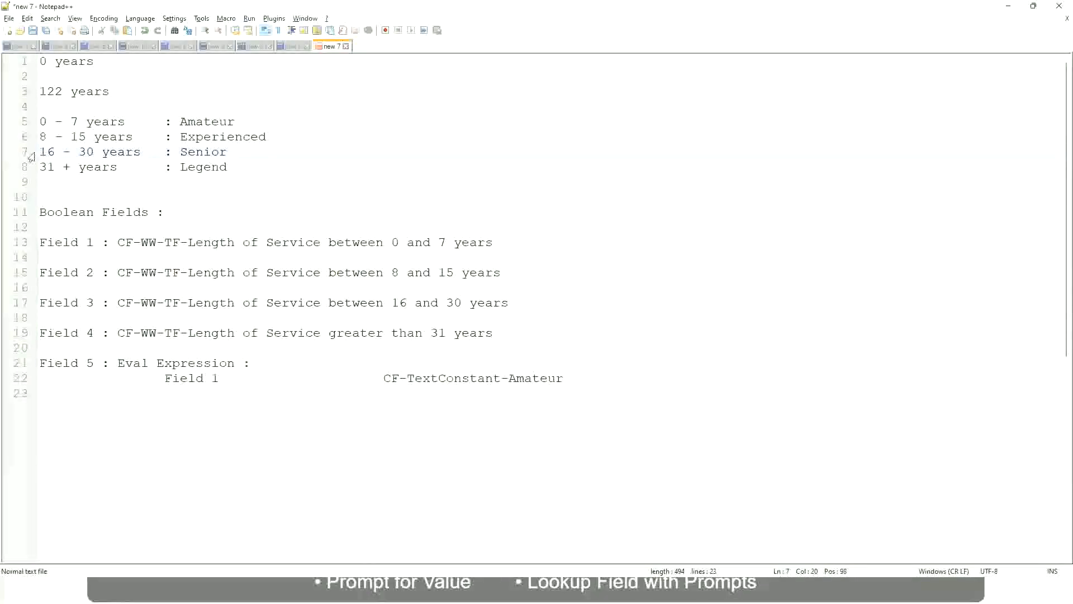
pyautogui.moveTo(38, 152); pyautogui.dragTo(145, 159)
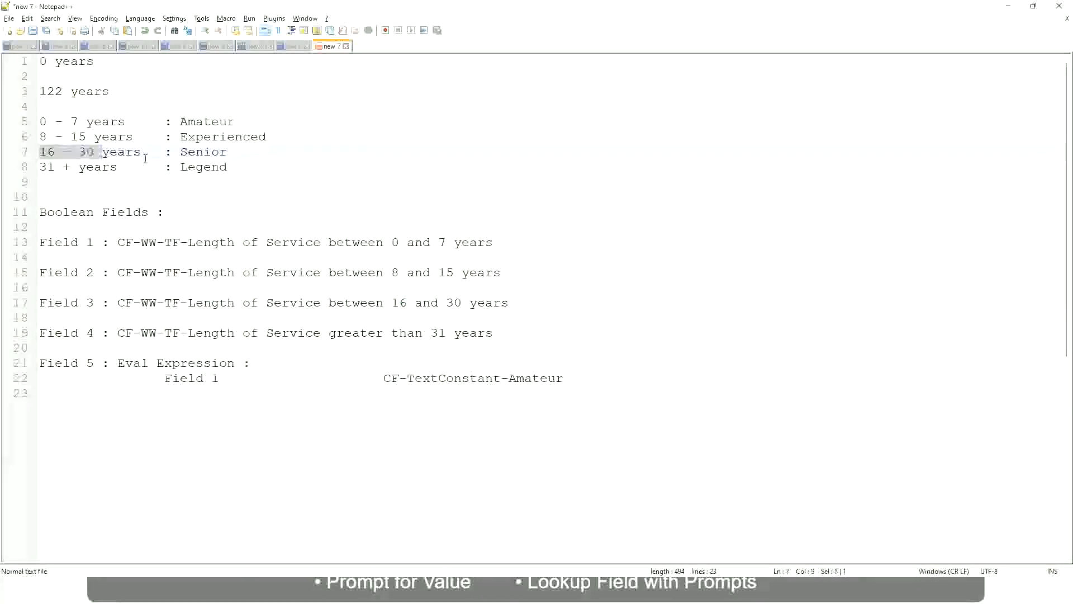
pyautogui.doubleClick(198, 152)
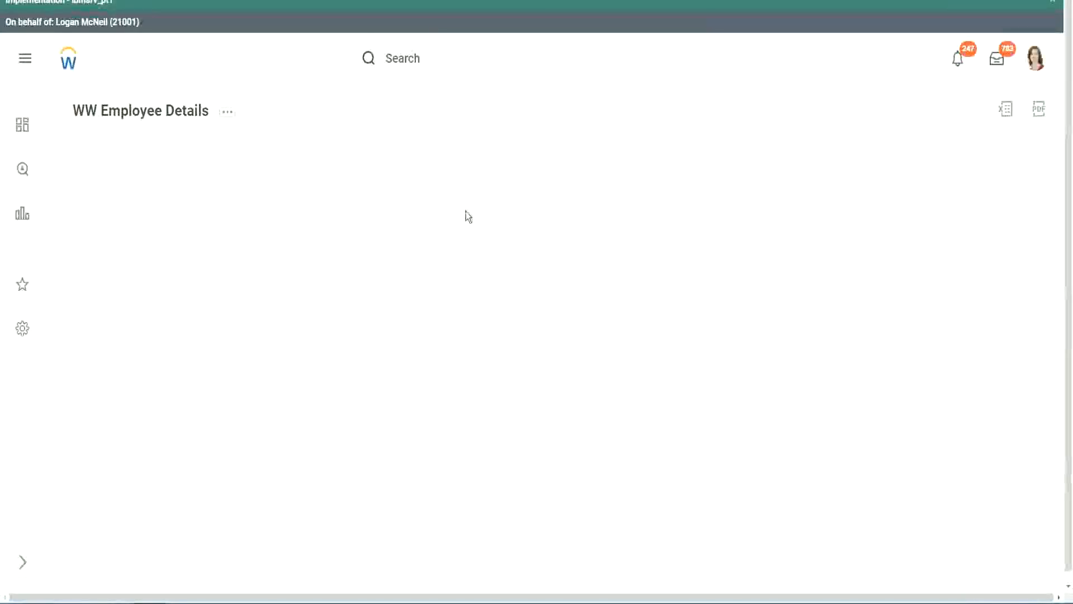
# - Back in Workday, examine the # of Years of Service and Experience Bands values down the report rows
pyautogui.scroll(-2, 922, 334)
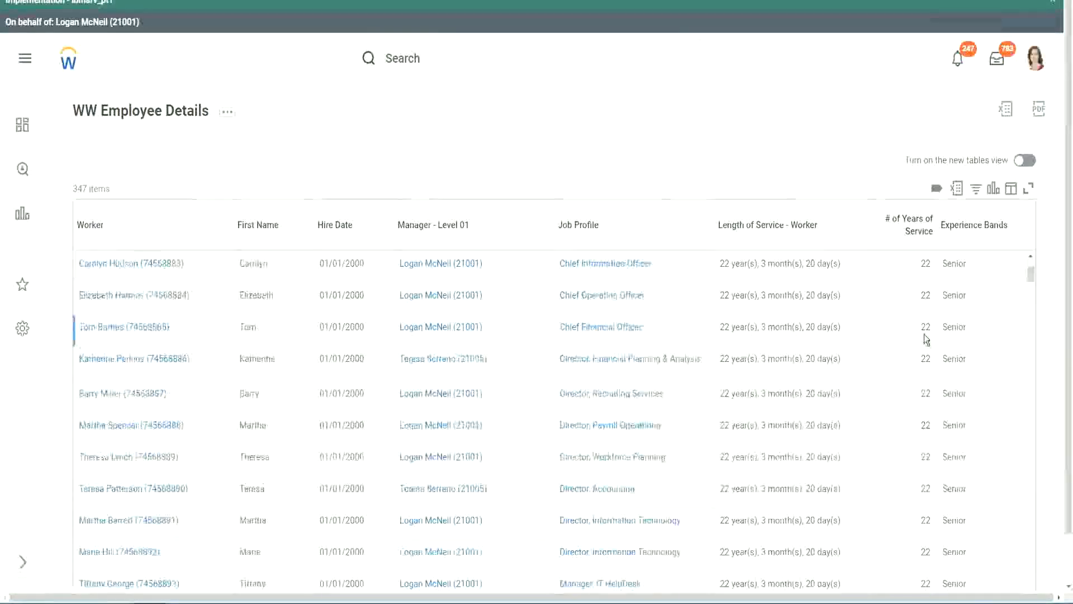
pyautogui.scroll(-5, 930, 339)
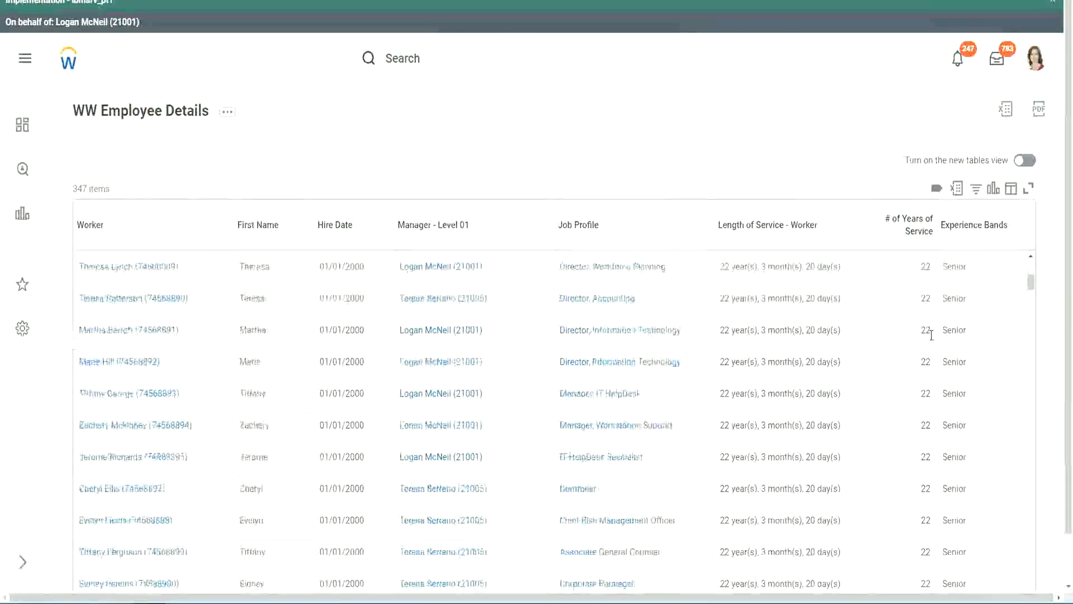
pyautogui.scroll(-5, 935, 370)
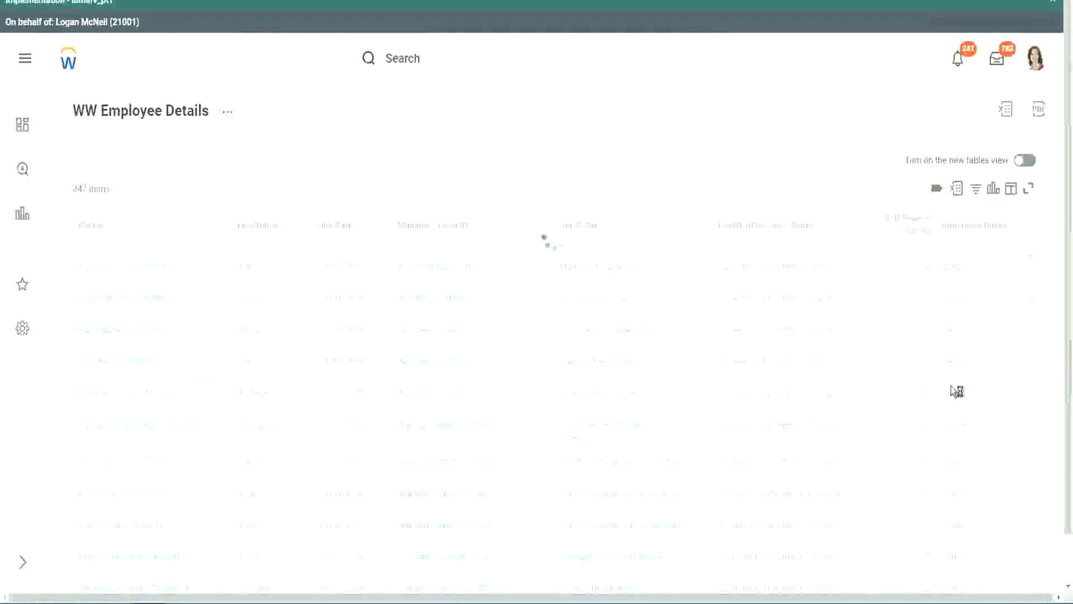
pyautogui.scroll(-1, 951, 386)
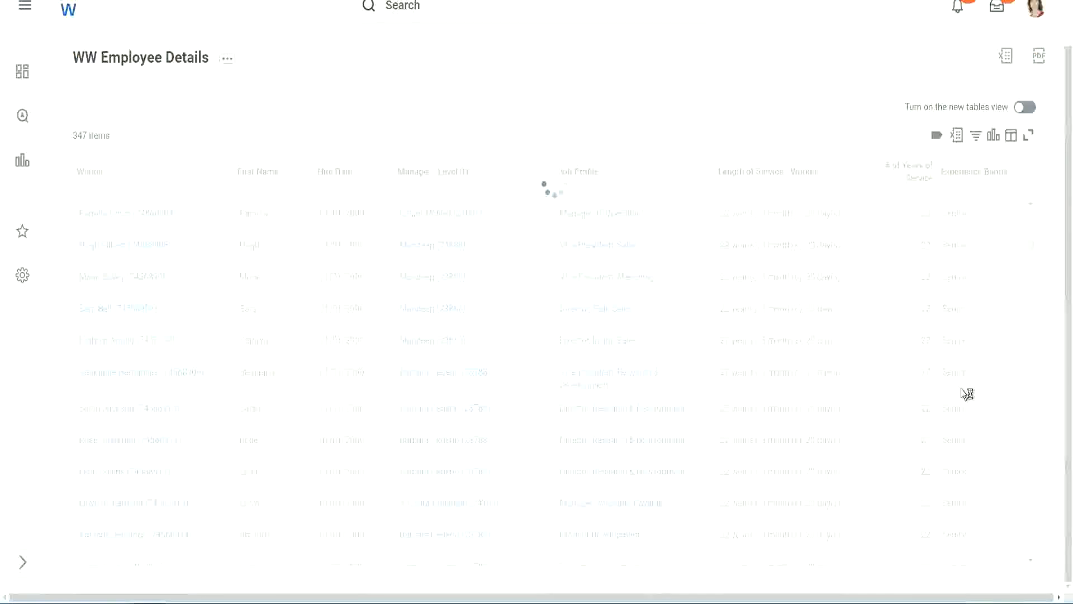
pyautogui.scroll(-5, 994, 316)
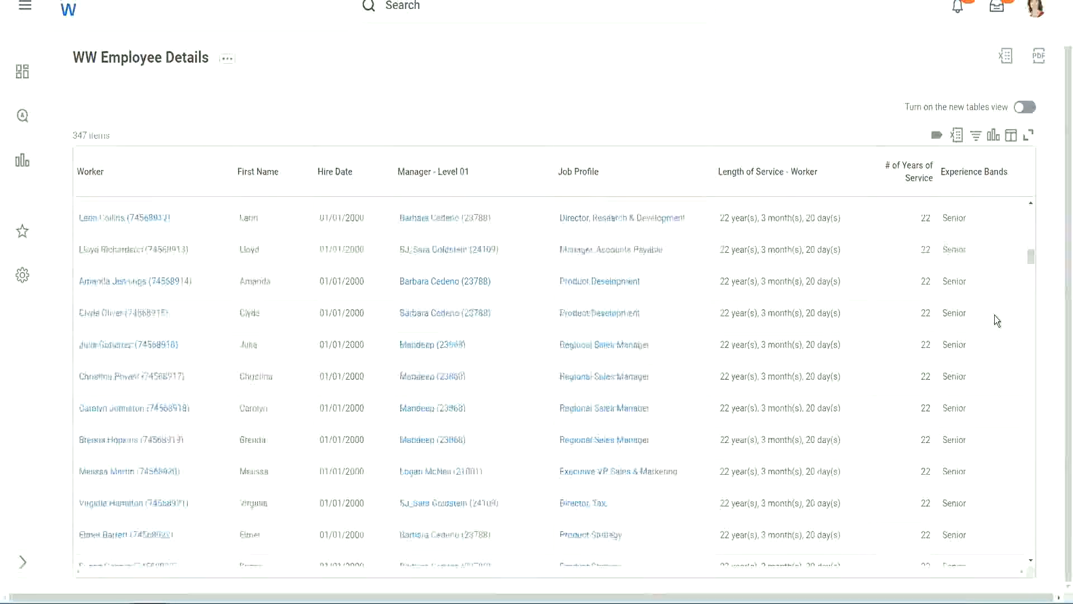
pyautogui.scroll(-4, 994, 314)
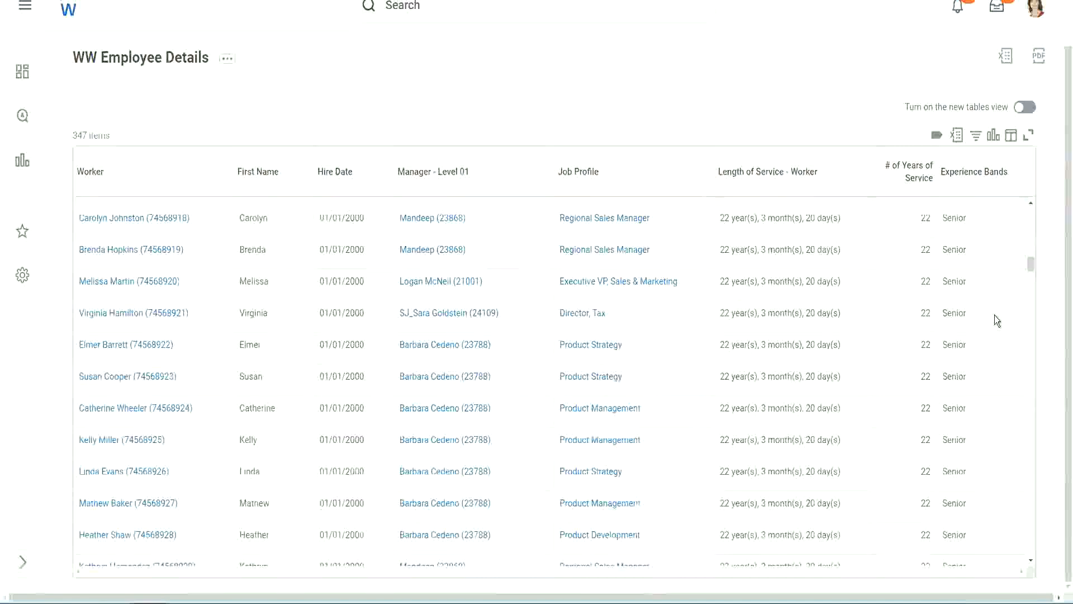
pyautogui.scroll(-8, 994, 314)
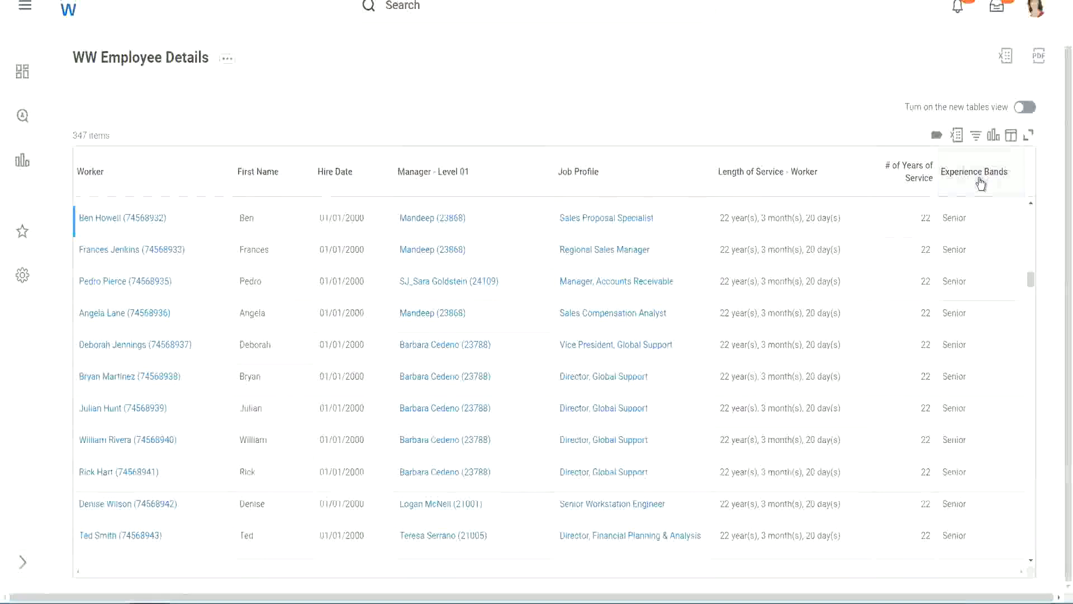
# - Filter the Experience Bands column for values containing Amateur
pyautogui.click(978, 179)
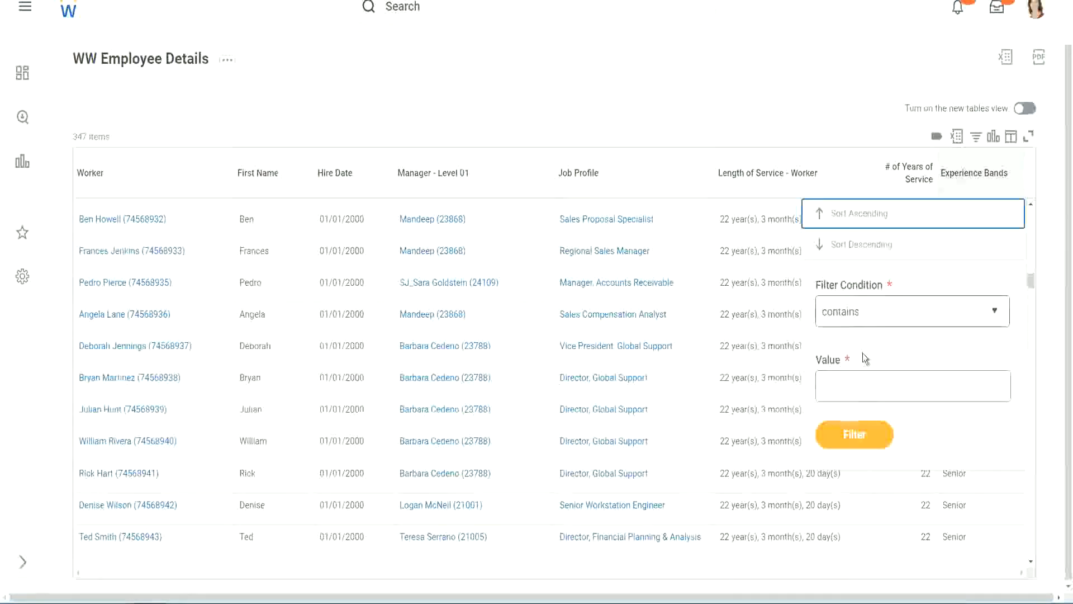
pyautogui.click(851, 377)
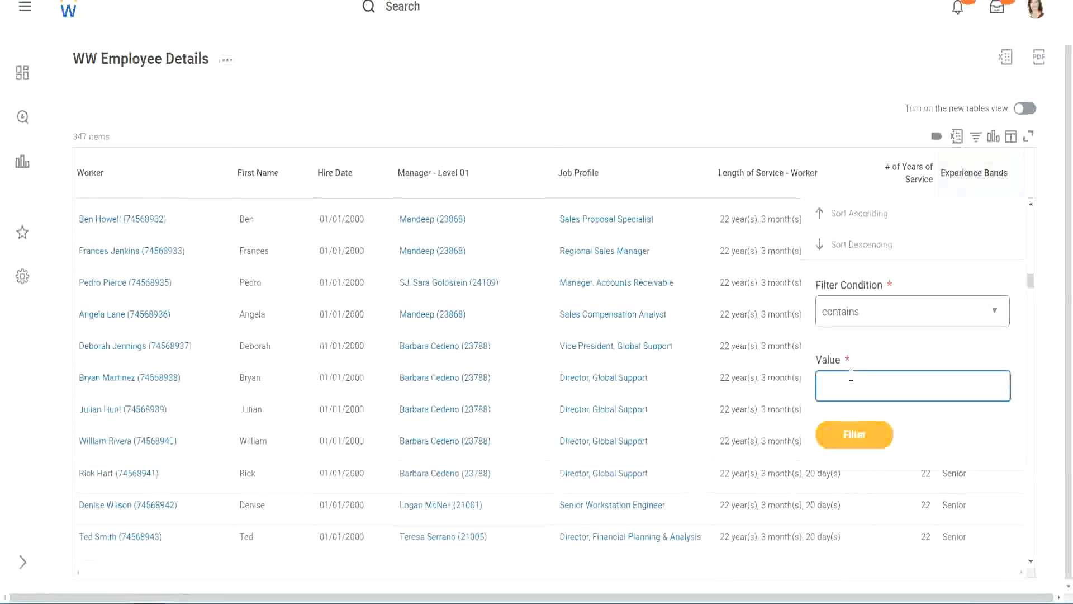
pyautogui.write('Amate')
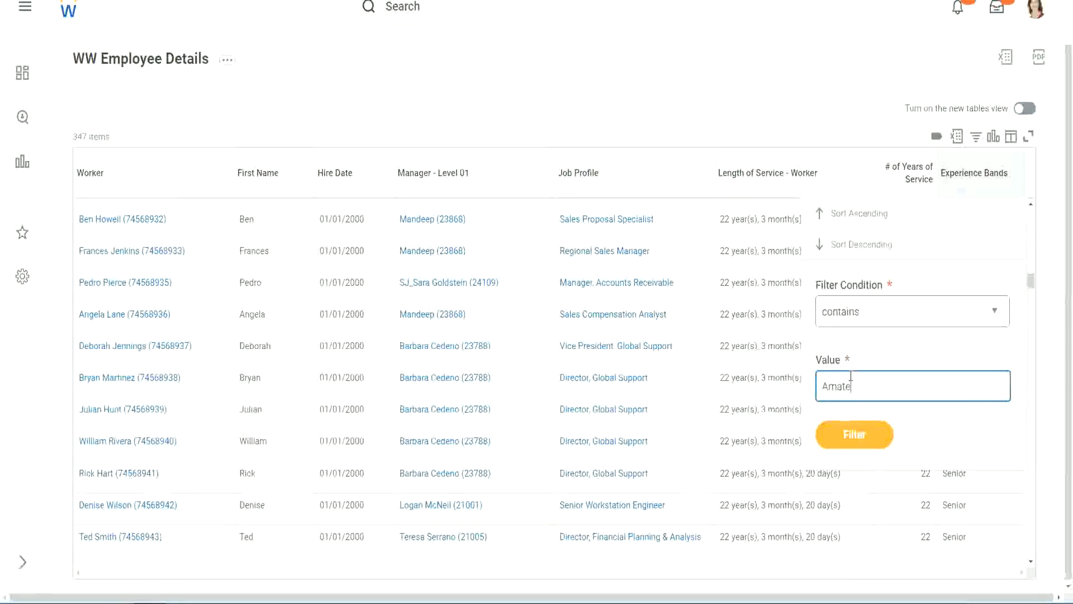
pyautogui.write('ur')
pyautogui.click(849, 439)
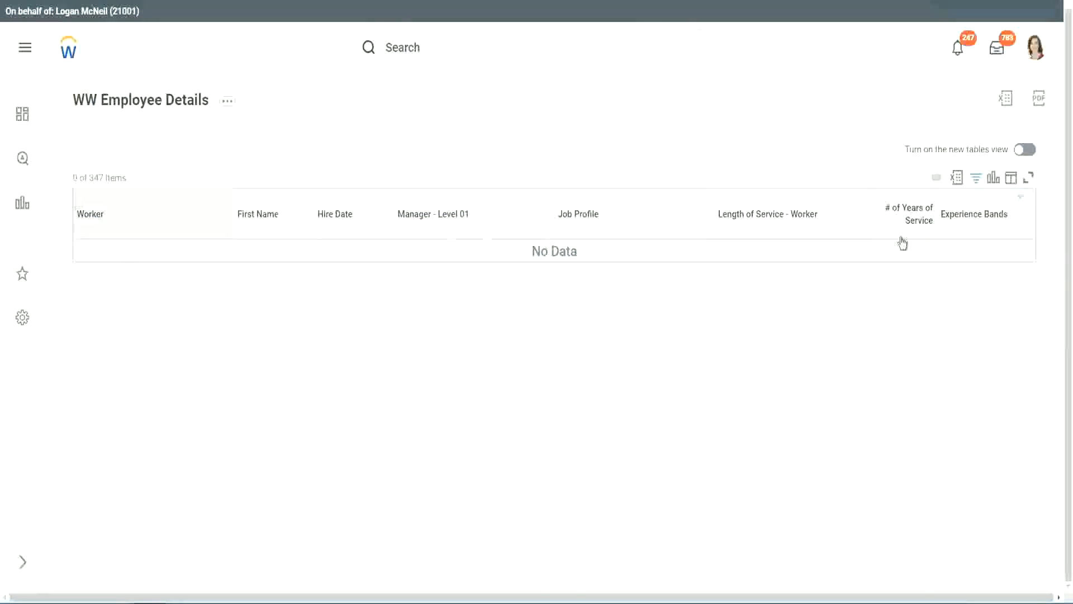
# - Change the Experience Bands filter to Legend and check the years of service in the filtered rows
pyautogui.click(970, 216)
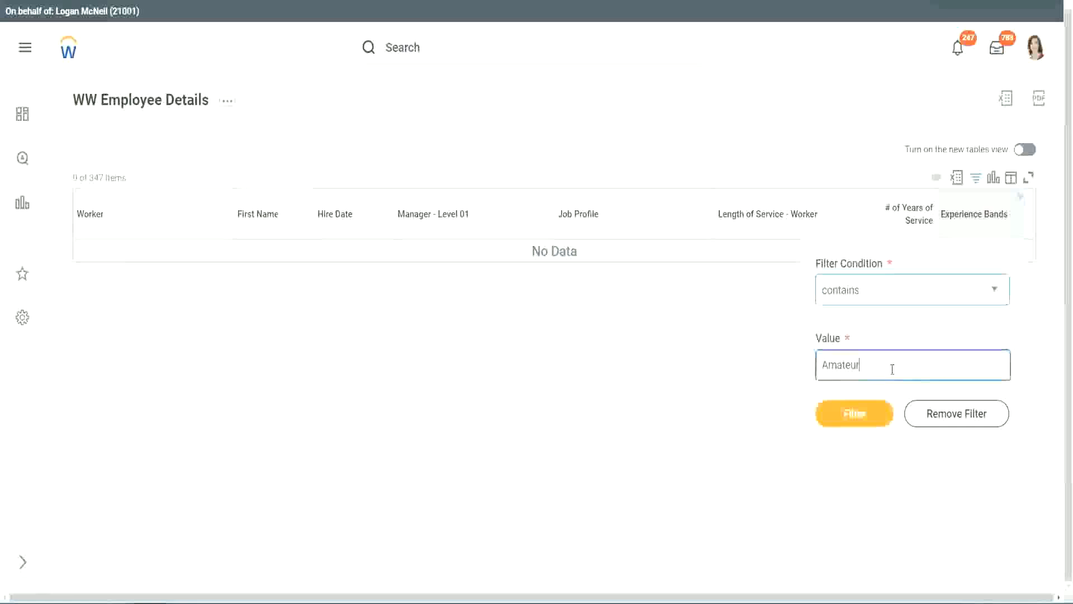
pyautogui.moveTo(789, 368); pyautogui.dragTo(766, 367)
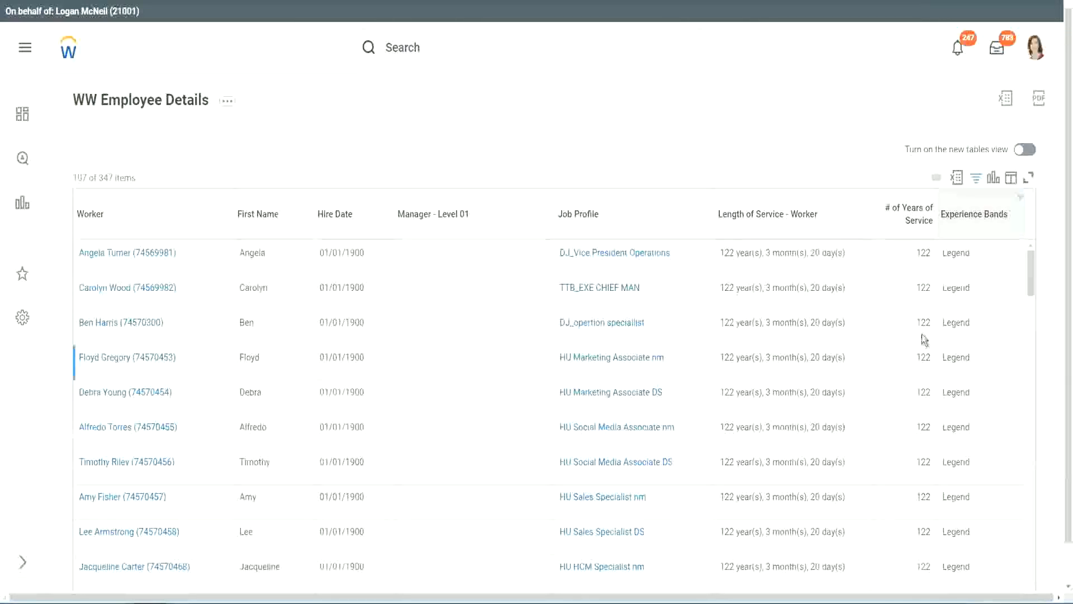
pyautogui.scroll(-10, 921, 334)
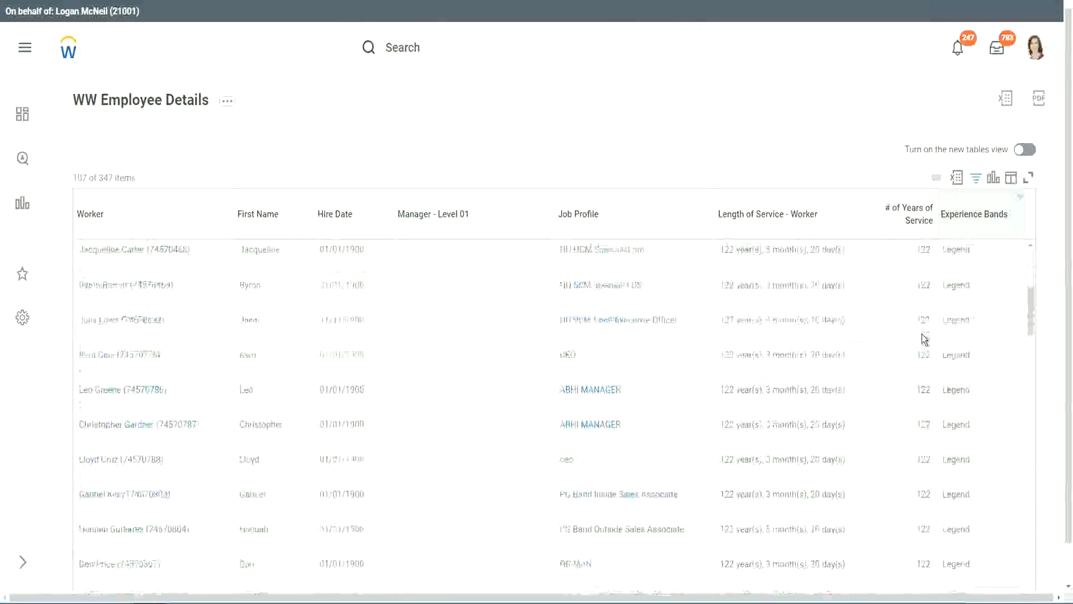
pyautogui.scroll(-3, 921, 334)
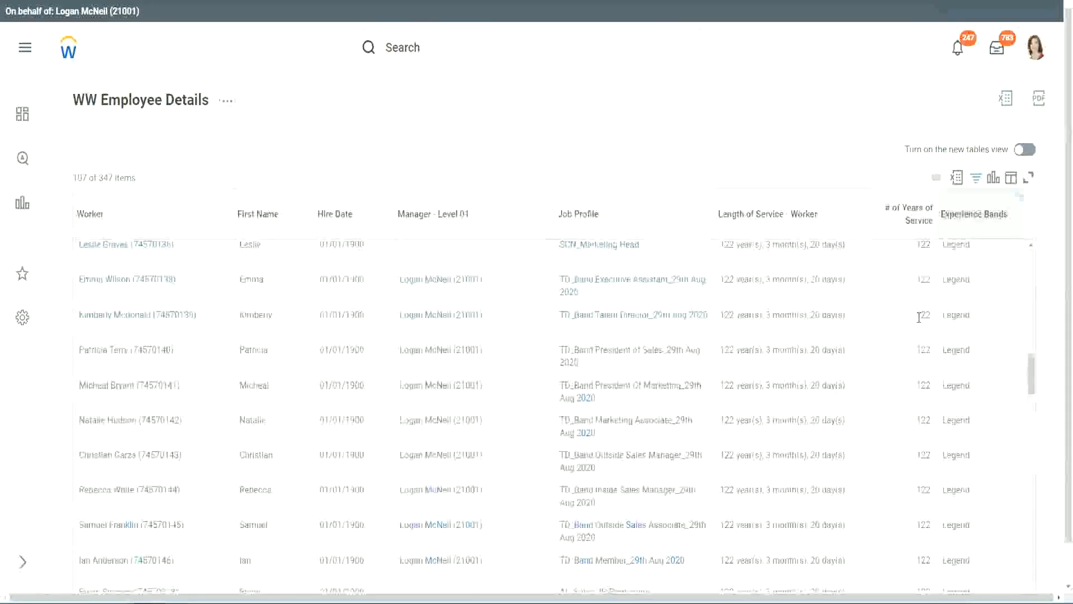
# - Examine the hire dates and # of Years of Service values of the Legend workers down to the last report rows
pyautogui.scroll(-10, 920, 318)
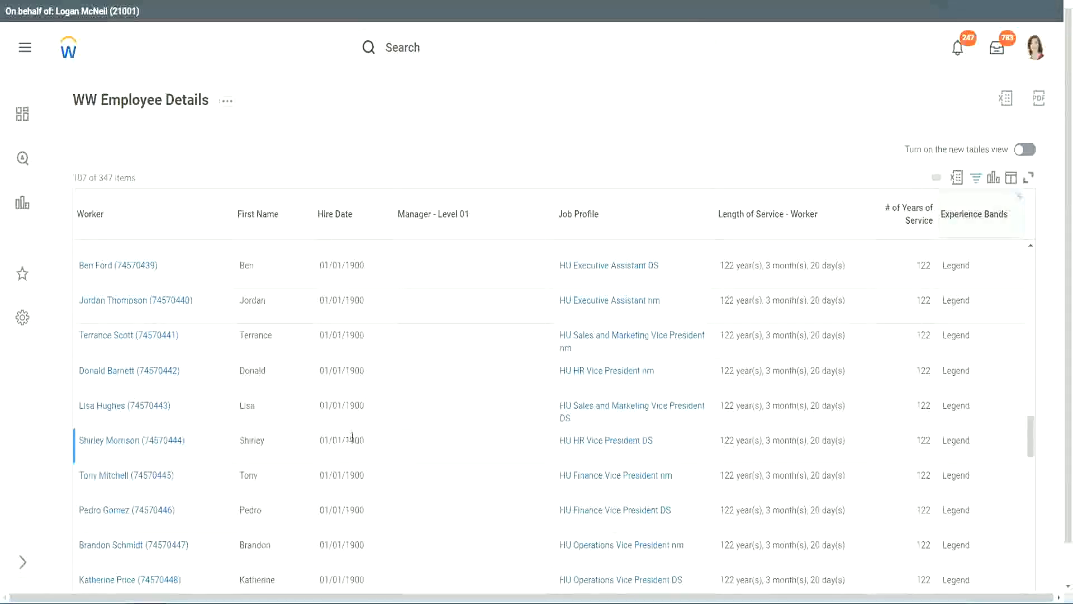
pyautogui.doubleClick(352, 441)
pyautogui.scroll(-5, 913, 421)
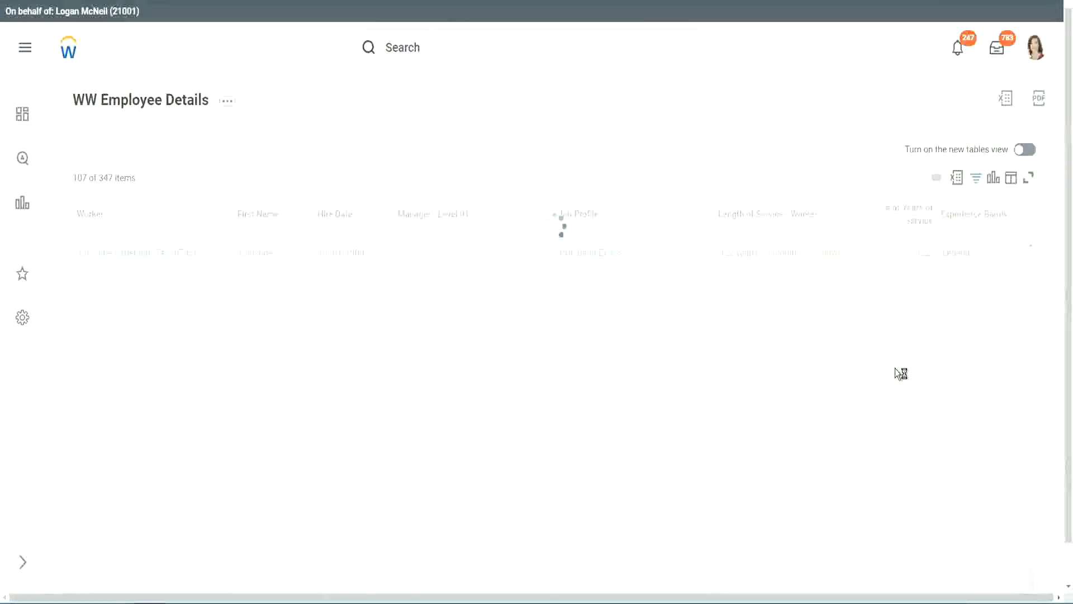
pyautogui.scroll(-5, 894, 367)
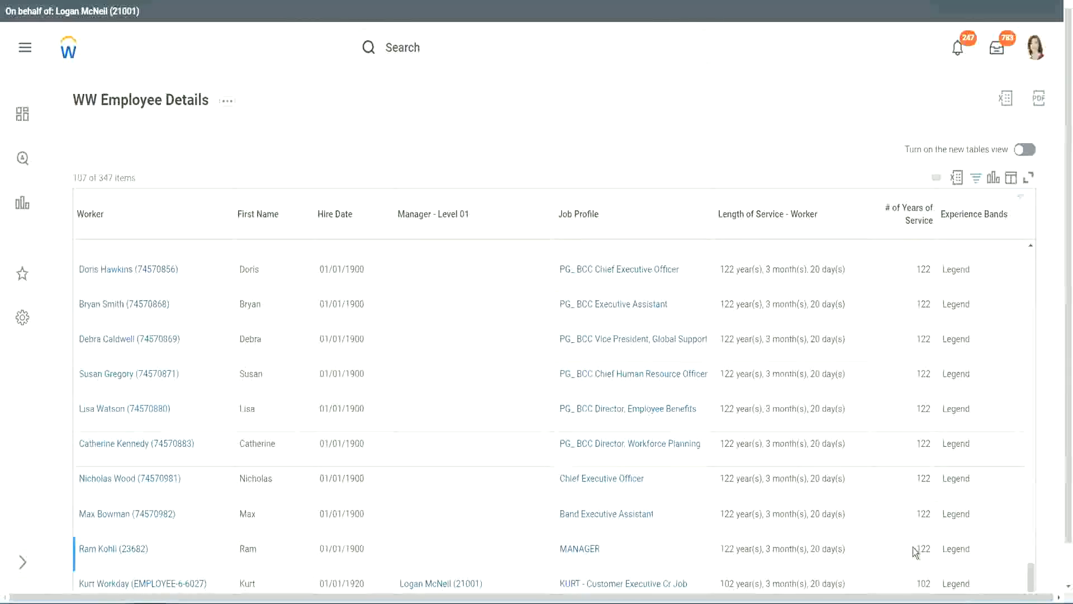
pyautogui.doubleClick(923, 583)
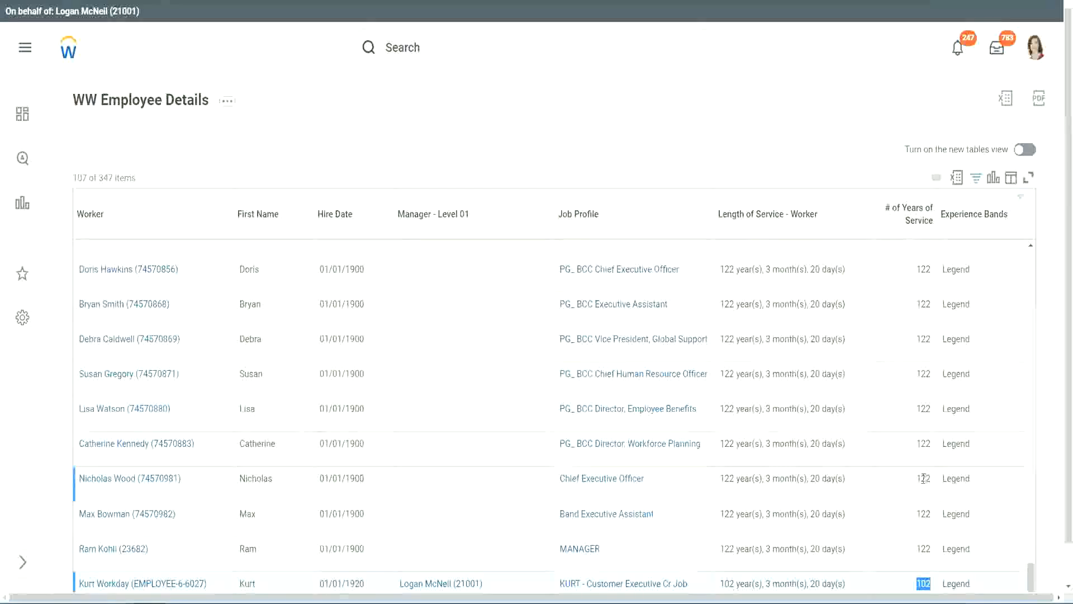
pyautogui.moveTo(923, 477); pyautogui.dragTo(931, 478)
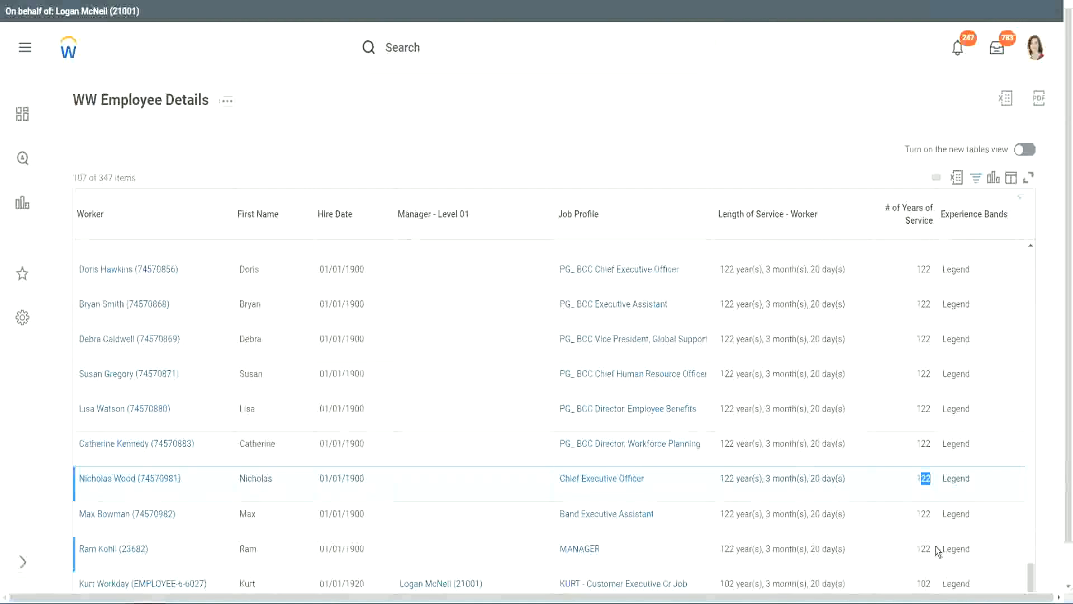
pyautogui.click(901, 445)
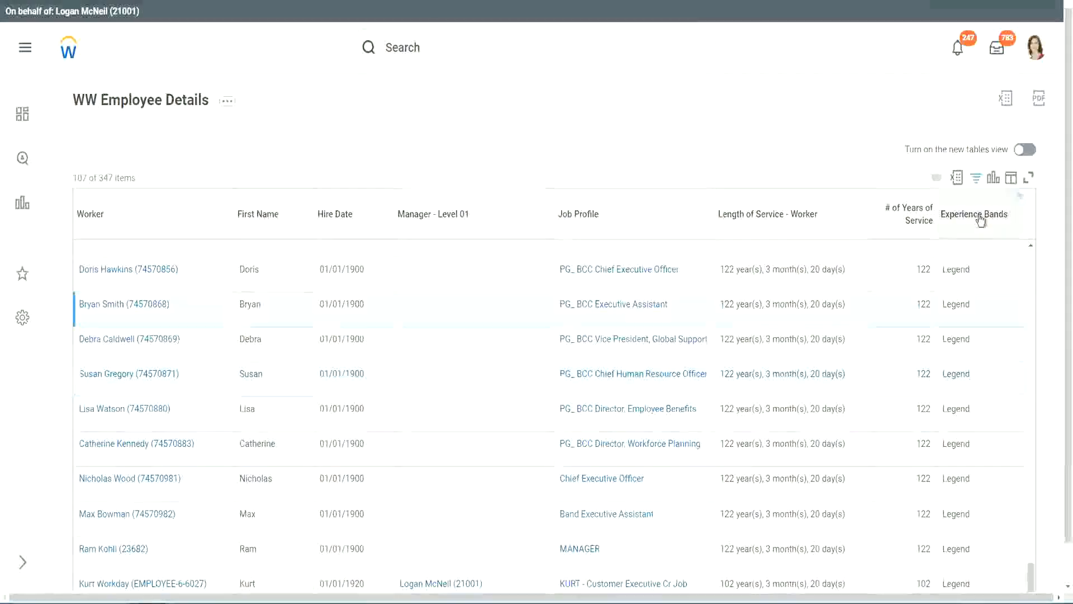
# - Change the Experience Bands column filter to rows containing Experienced
pyautogui.click(982, 240)
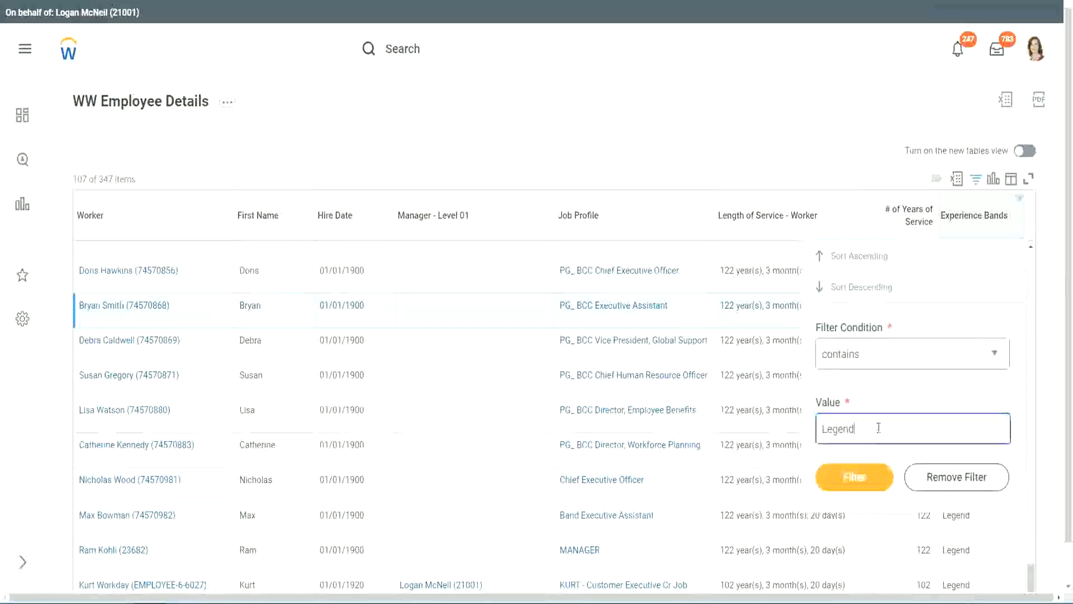
pyautogui.doubleClick(841, 423)
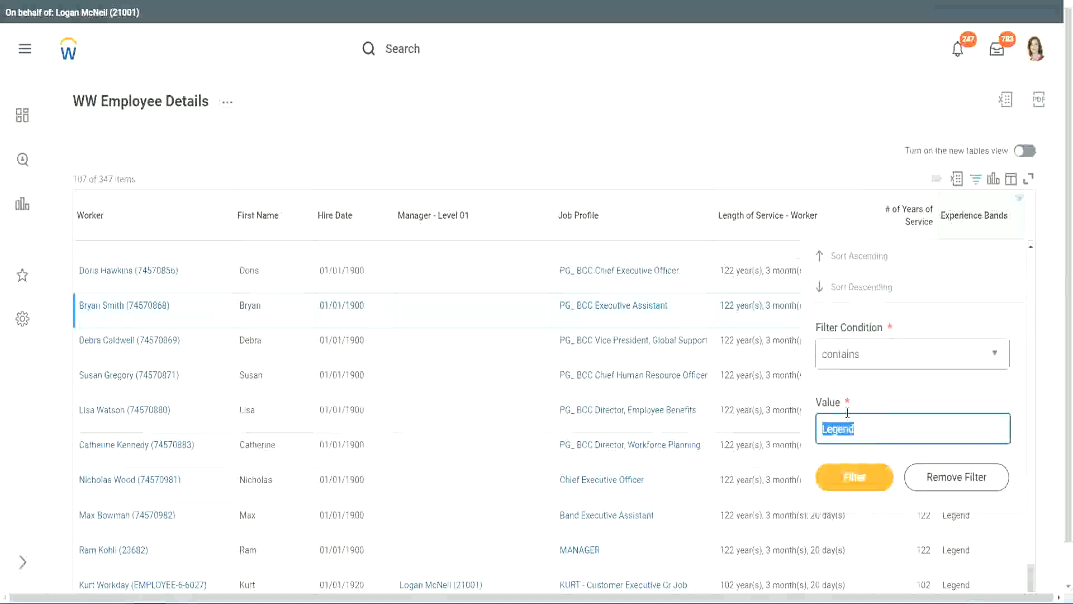
pyautogui.write('Ex')
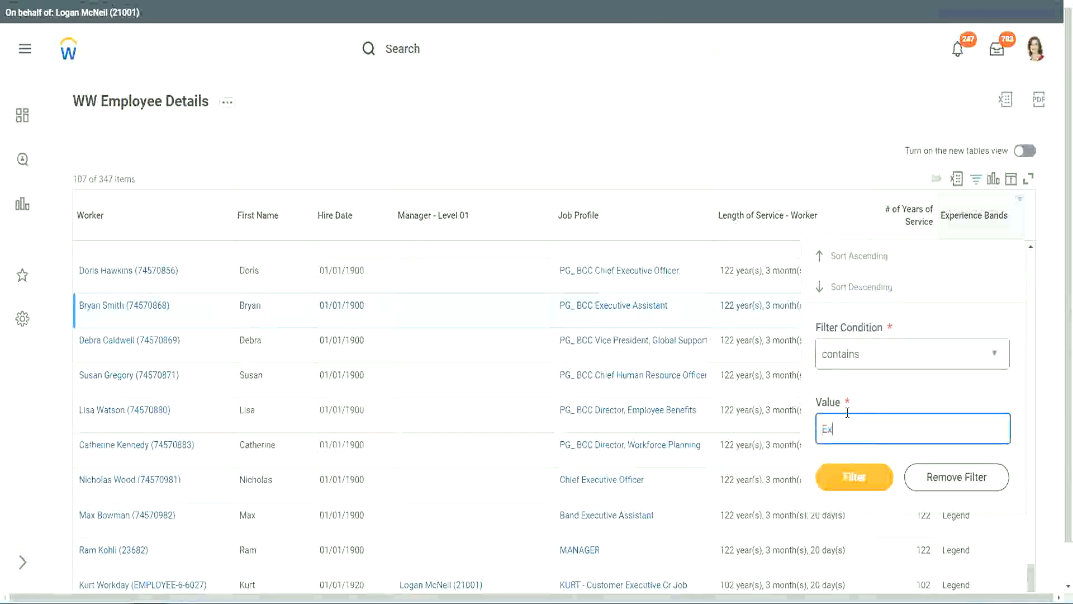
pyautogui.write('per')
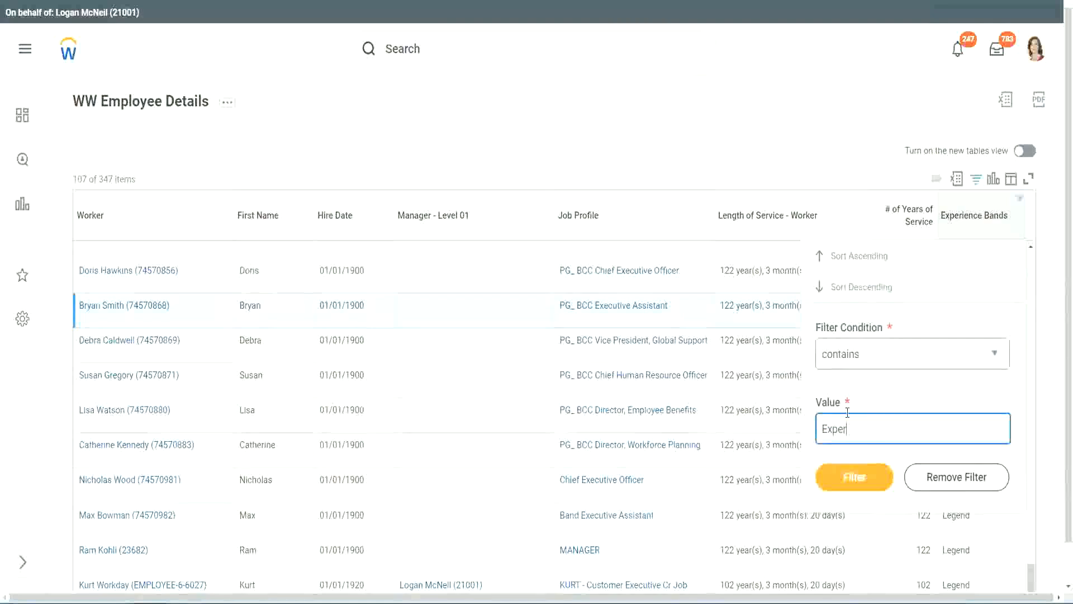
pyautogui.write('ienced')
pyautogui.click(854, 481)
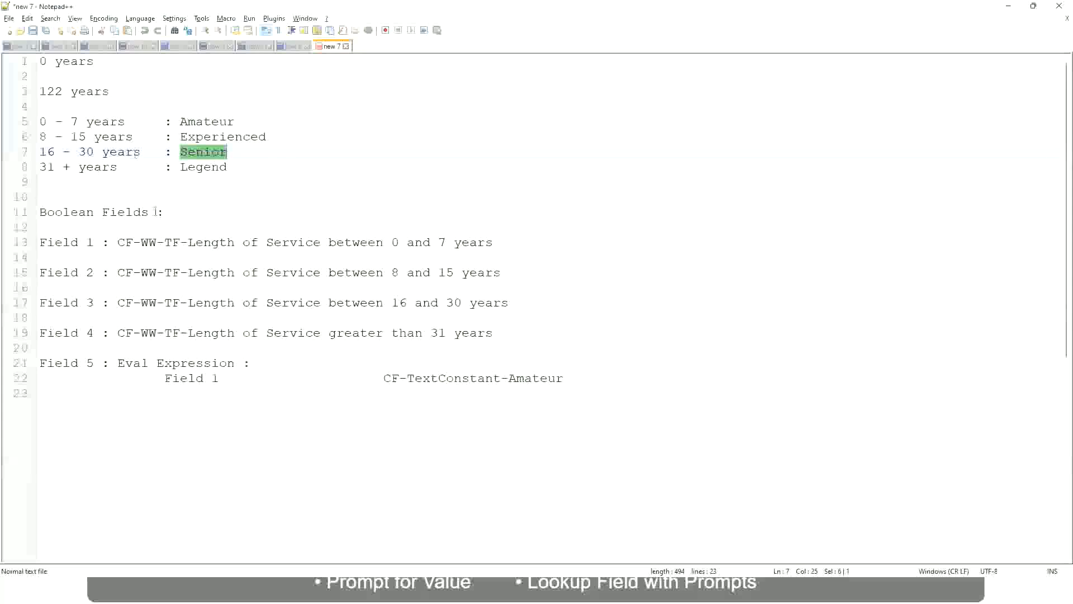
# - Check the 8 - 15 years range of the Experienced band in the Notepad++ notes
pyautogui.click(75, 138)
pyautogui.moveTo(49, 137); pyautogui.dragTo(82, 138)
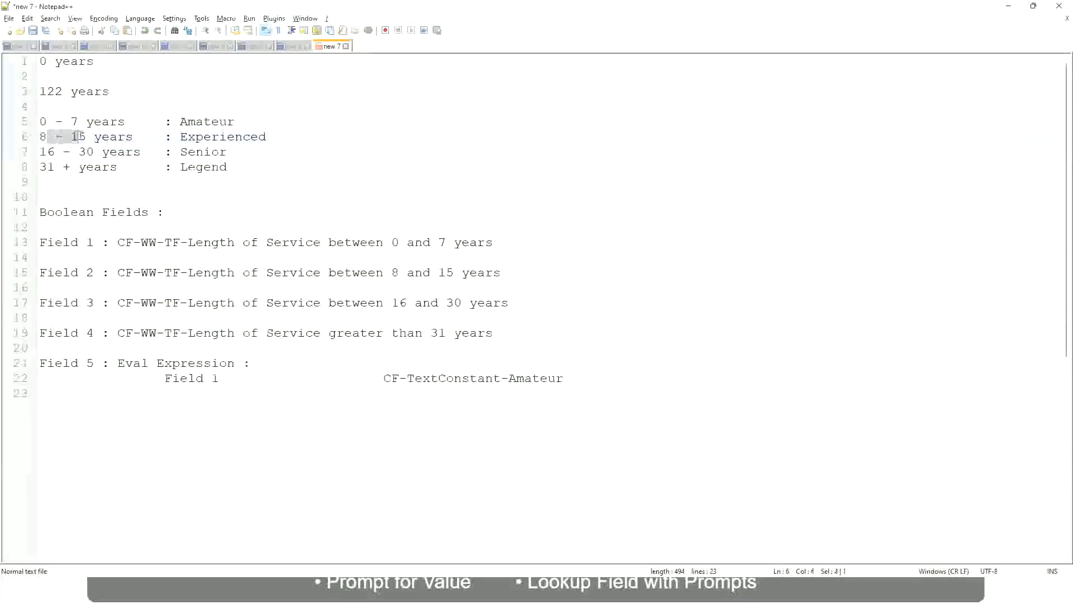
pyautogui.click(87, 138)
pyautogui.click(124, 138)
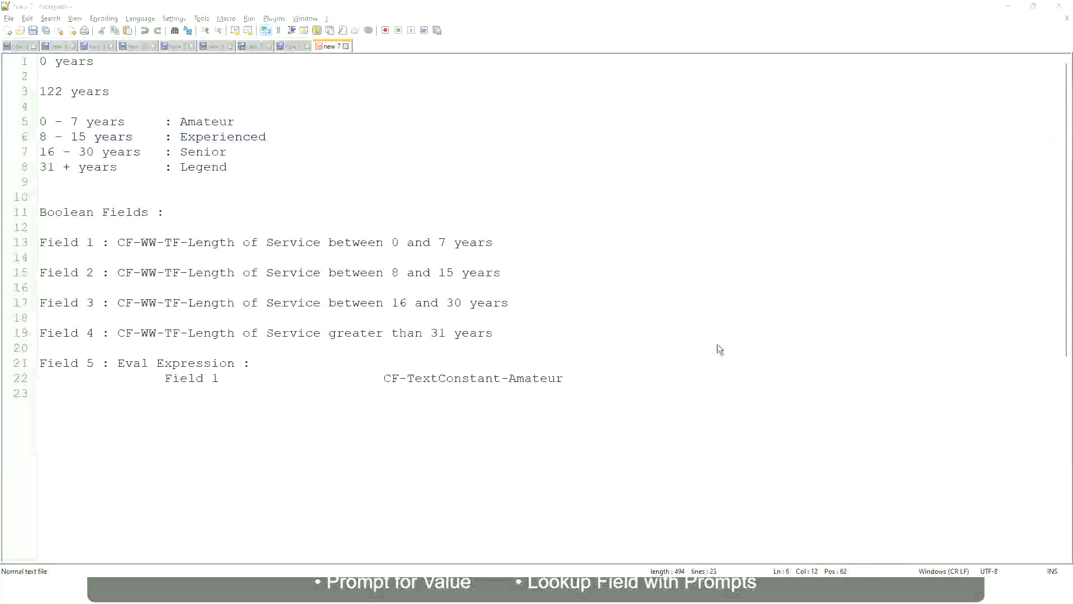
# - Back in Workday, compare the # of Years of Service values with the Experienced band down the filtered rows
pyautogui.hotkey('alt', 'Tab')
pyautogui.scroll(-4, 927, 408)
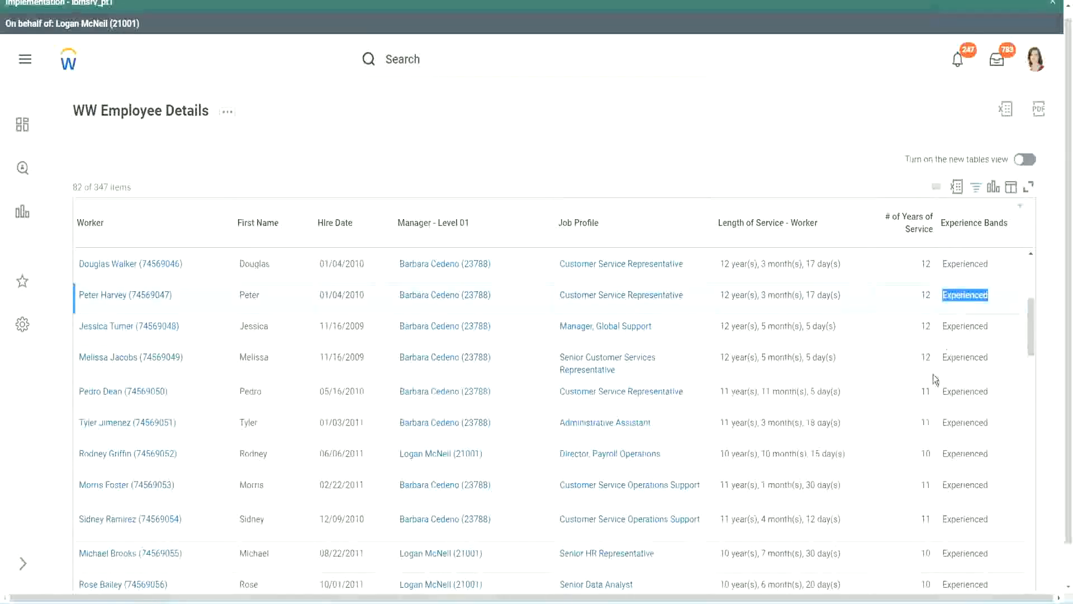
pyautogui.scroll(-2, 928, 391)
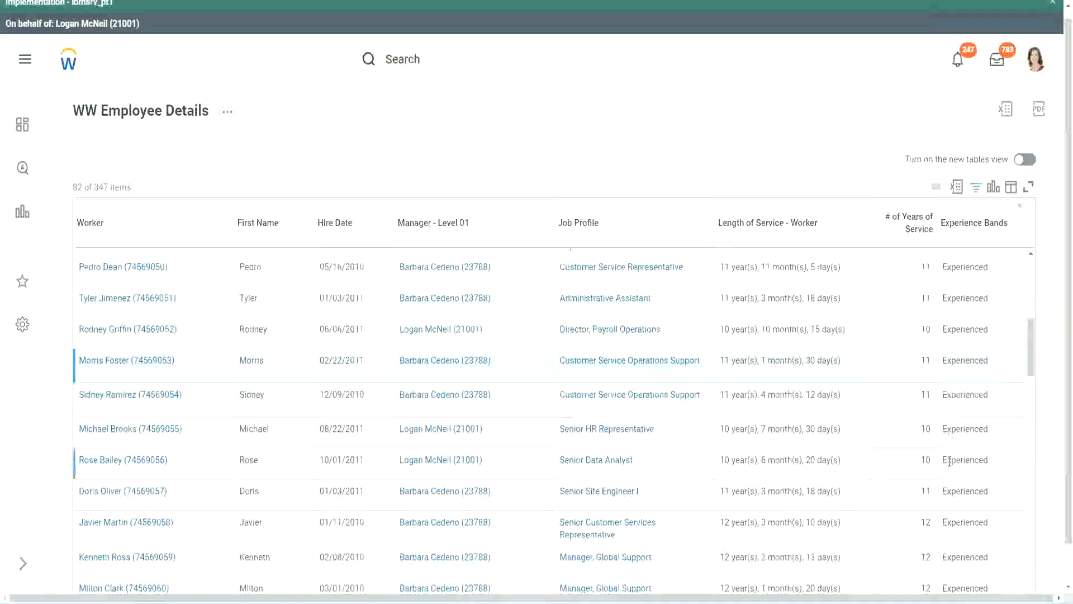
pyautogui.scroll(-10, 949, 461)
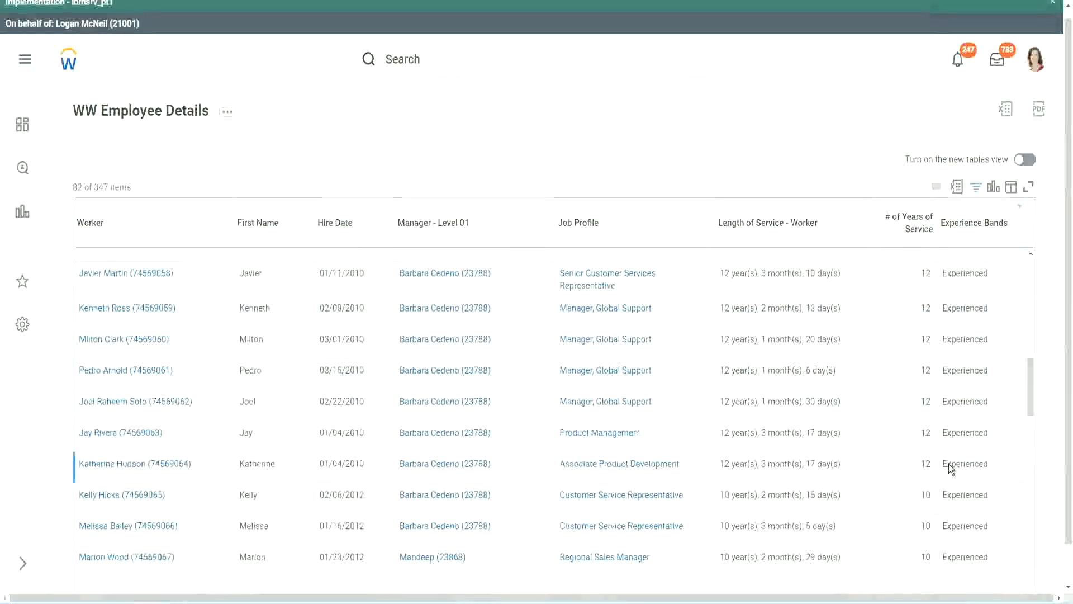